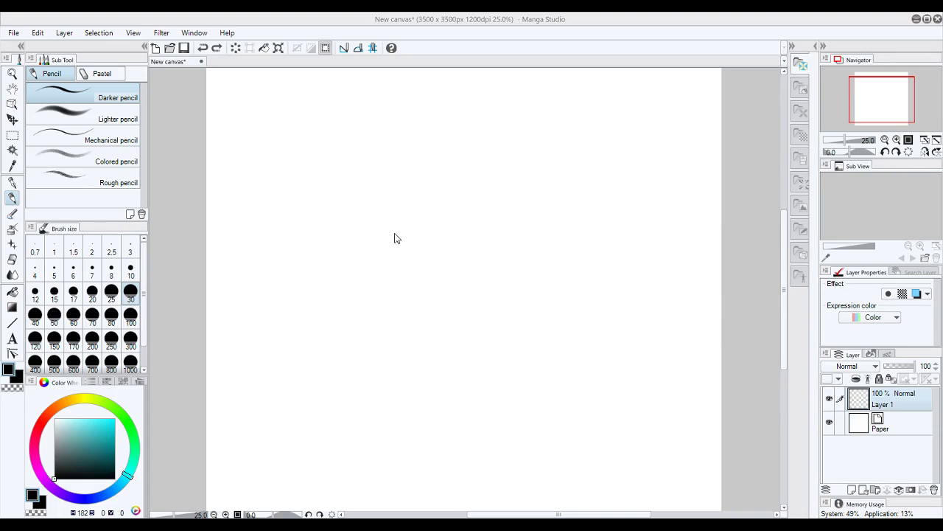
mouse_move(487, 164)
mouse_down()
mouse_move(404, 262)
mouse_move(451, 169)
mouse_up()
key(ctrl+z)
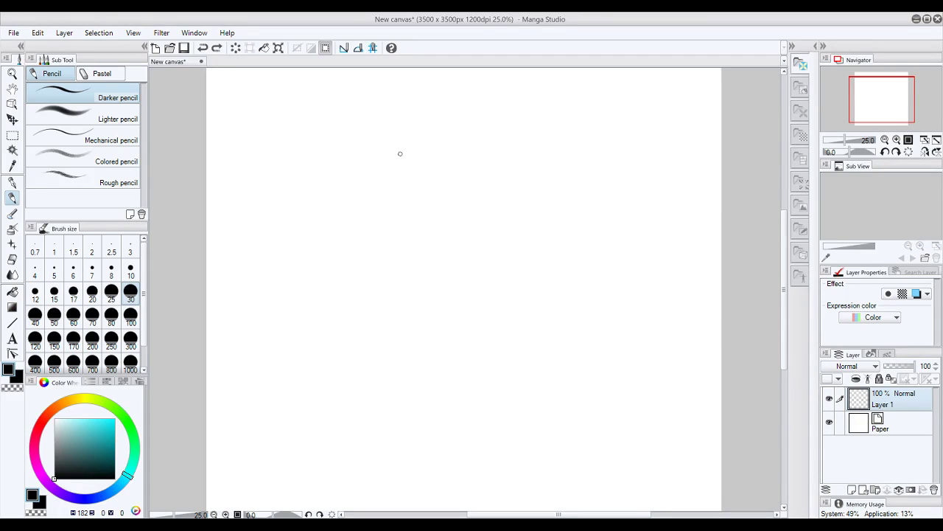
mouse_move(487, 207)
mouse_down()
mouse_move(470, 280)
mouse_move(499, 217)
mouse_up()
key(ctrl+z)
mouse_move(383, 298)
mouse_down()
mouse_move(527, 243)
mouse_move(363, 156)
mouse_move(471, 320)
mouse_move(441, 122)
mouse_move(381, 331)
mouse_up()
key(ctrl+z)
- Sketch an oval head with a curved horizontal eye line and a curved vertical centre guide running down past the chin
mouse_move(338, 159)
mouse_down()
mouse_move(390, 352)
mouse_move(478, 116)
mouse_move(442, 350)
mouse_move(422, 107)
mouse_up()
mouse_move(322, 231)
mouse_down()
mouse_move(514, 229)
mouse_move(377, 233)
mouse_up()
drag(443, 109, 493, 372)
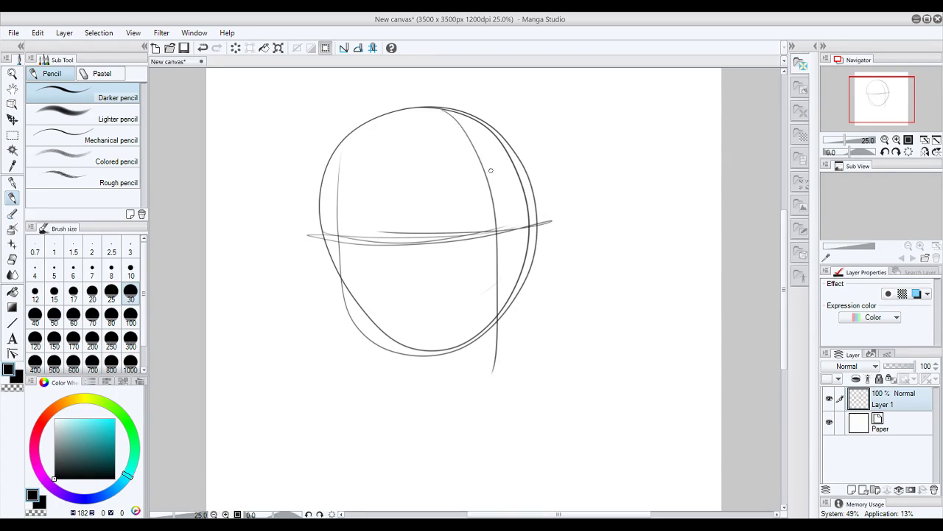
mouse_move(500, 217)
mouse_down()
mouse_move(450, 118)
mouse_move(450, 386)
mouse_up()
key(ctrl+z)
key(ctrl+z)
mouse_move(446, 109)
mouse_down()
mouse_move(476, 146)
mouse_move(497, 230)
mouse_move(496, 424)
mouse_up()
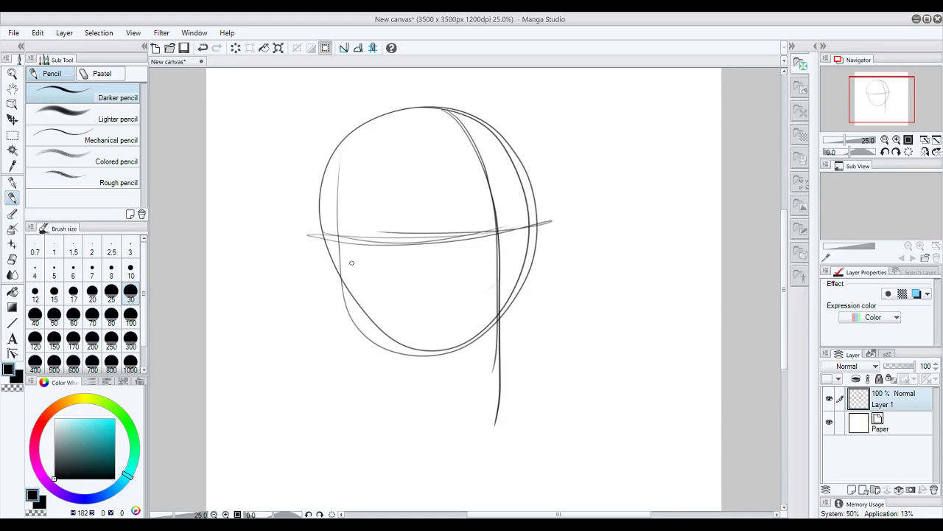
mouse_move(337, 239)
mouse_down()
mouse_move(355, 294)
mouse_move(407, 348)
mouse_move(474, 362)
mouse_up()
key(ctrl+z)
mouse_move(333, 239)
mouse_down()
mouse_move(410, 386)
mouse_move(506, 390)
mouse_up()
key(ctrl+z)
mouse_move(342, 254)
mouse_down()
mouse_move(309, 276)
mouse_move(346, 294)
mouse_up()
key(ctrl+z)
key(ctrl+z)
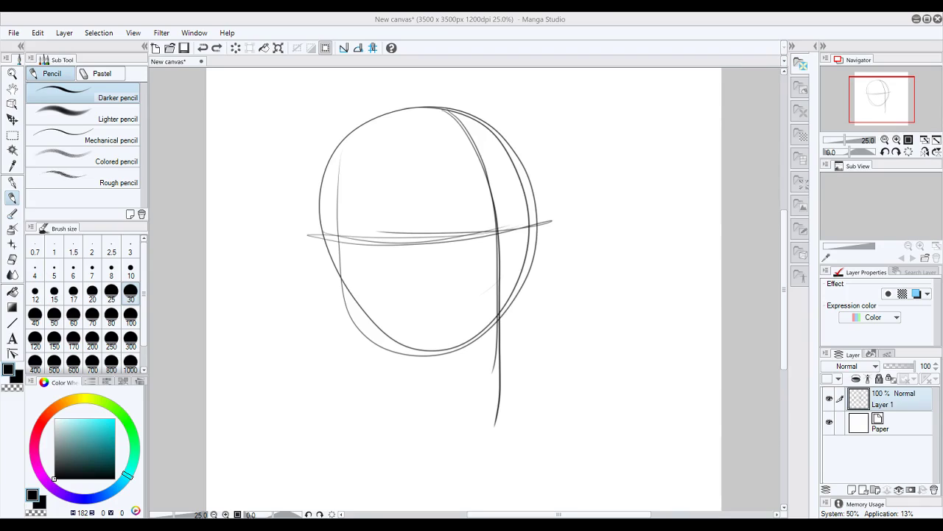
- Sketch a thin, slightly rising brow guide line across the head above the eye line
drag(520, 189, 338, 206)
key(ctrl+z)
mouse_move(458, 188)
mouse_down()
mouse_move(441, 187)
mouse_move(493, 196)
mouse_move(518, 181)
mouse_up()
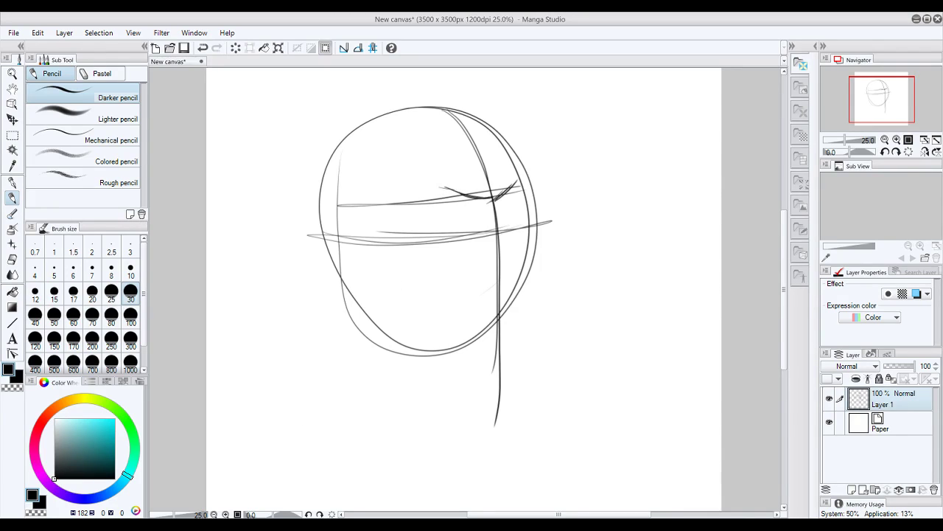
key(ctrl+z)
key(ctrl+z)
mouse_move(486, 179)
mouse_down()
mouse_move(409, 186)
mouse_move(527, 163)
mouse_up()
key(ctrl+z)
key(ctrl+z)
drag(396, 189, 533, 167)
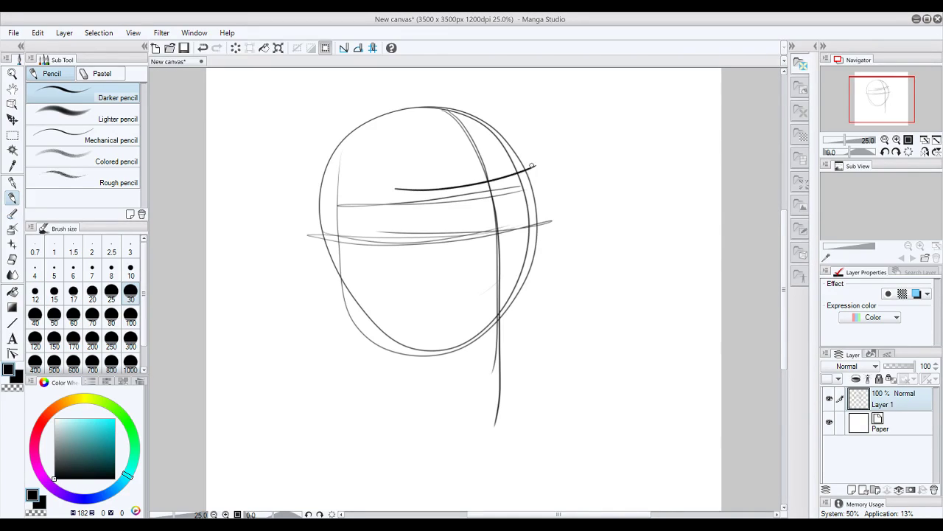
key(ctrl+z)
- Draw a bold, closed, rounded brow bar along the brow guide, reaching the far edge of the face
mouse_move(385, 188)
mouse_down()
mouse_move(518, 172)
mouse_move(523, 192)
mouse_move(402, 204)
mouse_move(451, 207)
mouse_move(507, 199)
mouse_move(402, 187)
mouse_move(375, 202)
mouse_move(421, 209)
mouse_move(519, 196)
mouse_move(389, 188)
mouse_up()
key(ctrl+z)
key(ctrl+z)
key(ctrl+z)
key(ctrl+z)
drag(520, 173, 489, 180)
key(ctrl+z)
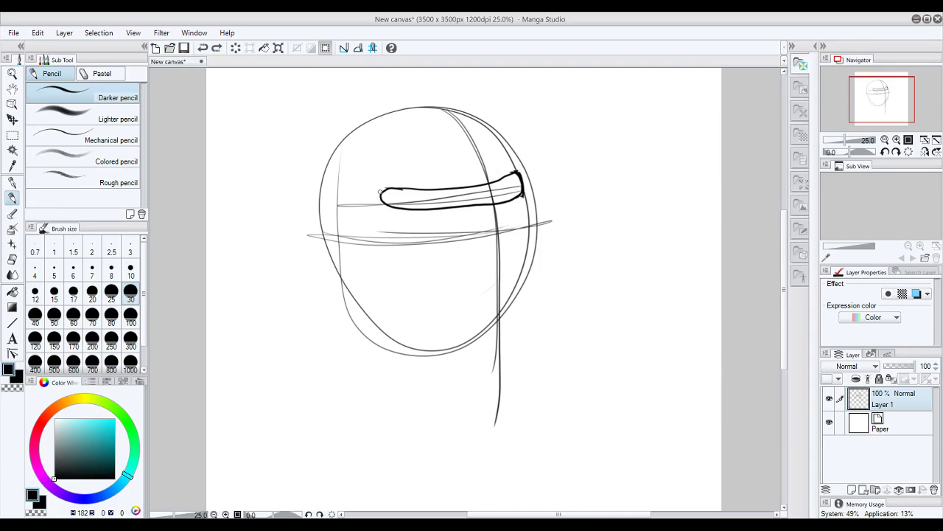
drag(403, 188, 504, 175)
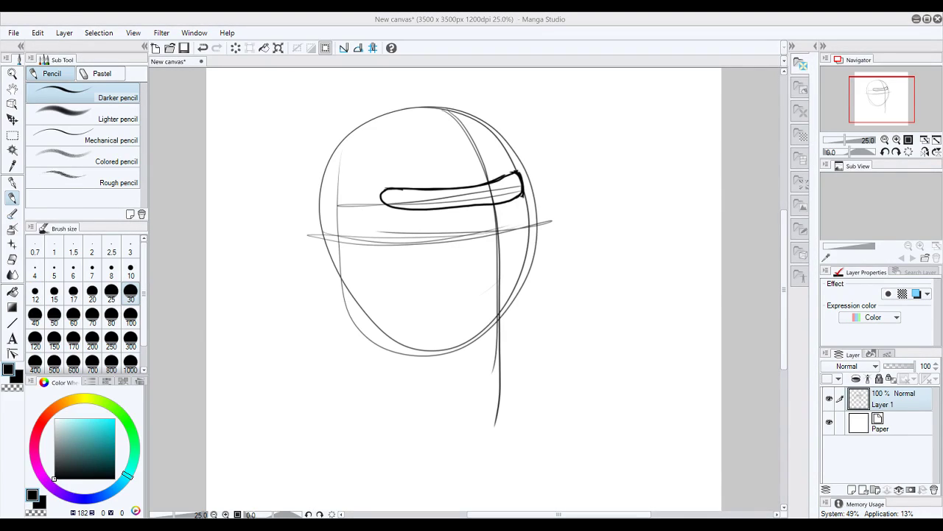
- Draw two bold rounded eye shapes under the brow bar, one on each side of the vertical centre guide
drag(500, 211, 501, 275)
mouse_move(413, 217)
mouse_down()
mouse_move(483, 208)
mouse_move(457, 232)
mouse_move(454, 251)
mouse_move(409, 222)
mouse_move(476, 231)
mouse_move(490, 206)
mouse_move(492, 230)
mouse_move(407, 226)
mouse_move(422, 242)
mouse_move(475, 234)
mouse_up()
key(ctrl+z)
key(ctrl+z)
key(ctrl+z)
key(ctrl+z)
key(ctrl+z)
mouse_move(403, 211)
mouse_down()
mouse_move(405, 237)
mouse_move(454, 249)
mouse_move(476, 241)
mouse_move(482, 215)
mouse_move(414, 242)
mouse_move(406, 226)
mouse_move(438, 242)
mouse_move(480, 236)
mouse_move(491, 214)
mouse_move(502, 213)
mouse_move(502, 235)
mouse_move(522, 215)
mouse_move(494, 231)
mouse_move(519, 234)
mouse_move(525, 205)
mouse_move(526, 233)
mouse_up()
key(ctrl+z)
key(ctrl+z)
key(ctrl+z)
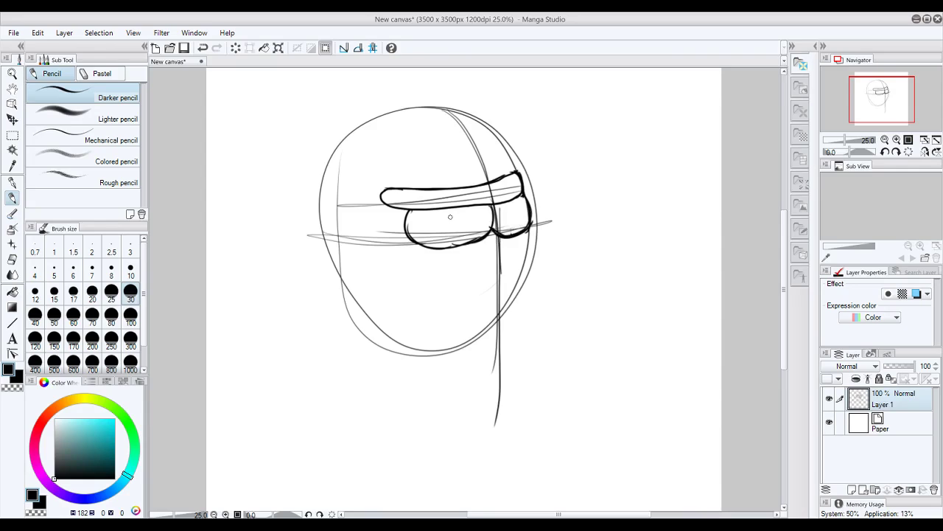
drag(410, 210, 425, 243)
mouse_move(488, 249)
mouse_down()
mouse_move(421, 263)
mouse_move(488, 249)
mouse_up()
key(ctrl+z)
drag(414, 247, 488, 250)
key(ctrl+z)
mouse_move(410, 242)
mouse_down()
mouse_move(420, 263)
mouse_move(484, 251)
mouse_up()
key(ctrl+z)
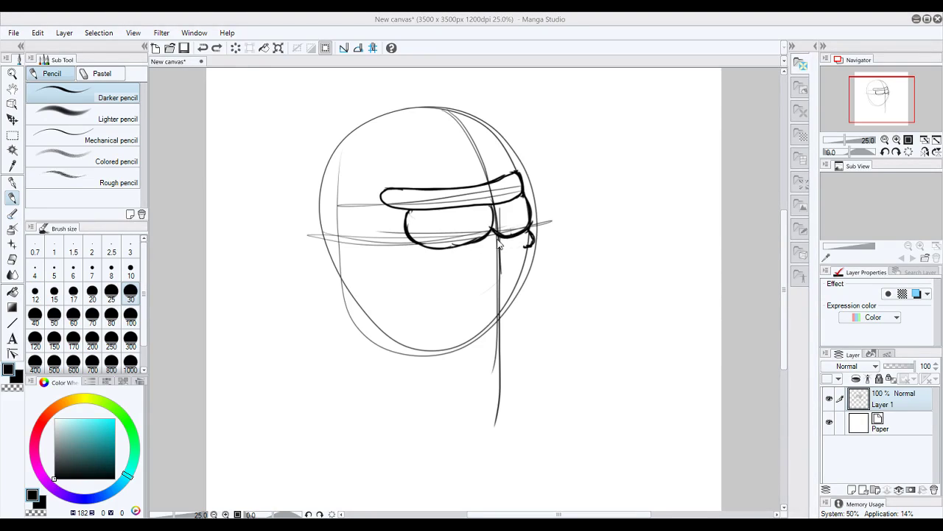
- Draw a small bag under the far eye and a curved crease line under the near eye
mouse_move(521, 242)
mouse_down()
mouse_move(503, 247)
mouse_move(530, 249)
mouse_move(413, 255)
mouse_move(485, 249)
mouse_up()
key(ctrl+z)
key(ctrl+z)
key(ctrl+z)
key(ctrl+z)
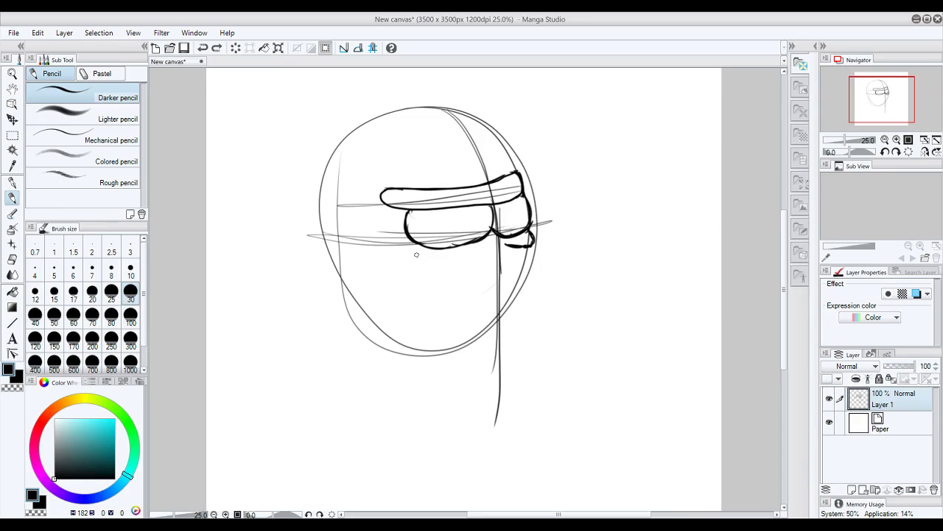
mouse_move(408, 255)
mouse_down()
mouse_move(432, 265)
mouse_move(485, 249)
mouse_up()
key(ctrl+z)
mouse_move(410, 253)
mouse_down()
mouse_move(432, 264)
mouse_move(490, 249)
mouse_up()
mouse_move(337, 226)
mouse_down()
mouse_move(339, 255)
mouse_move(341, 131)
mouse_up()
key(ctrl+z)
click(131, 318)
mouse_move(333, 242)
mouse_down()
mouse_move(326, 199)
mouse_move(340, 122)
mouse_up()
key(ctrl+z)
mouse_move(332, 246)
mouse_down()
mouse_move(331, 146)
mouse_move(434, 118)
mouse_up()
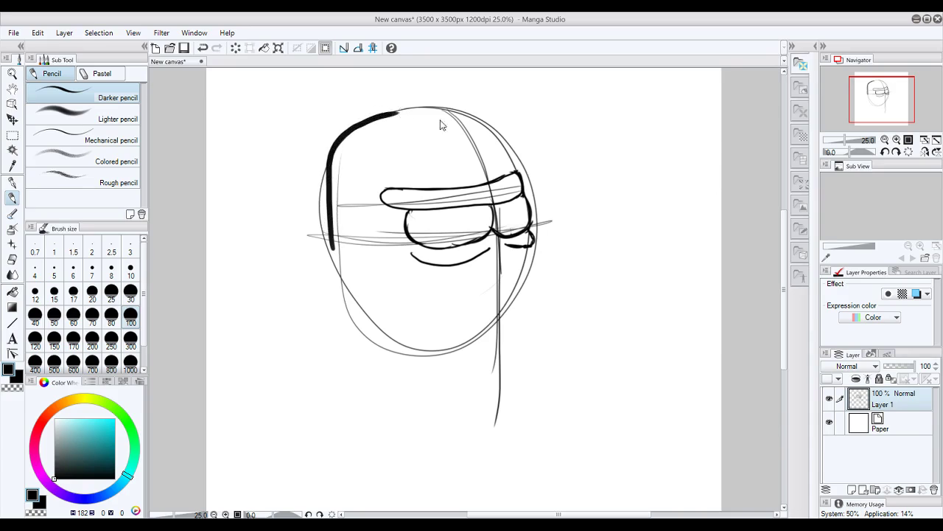
key(ctrl+z)
mouse_move(519, 175)
mouse_down()
mouse_move(468, 119)
mouse_move(426, 108)
mouse_up()
key(ctrl+z)
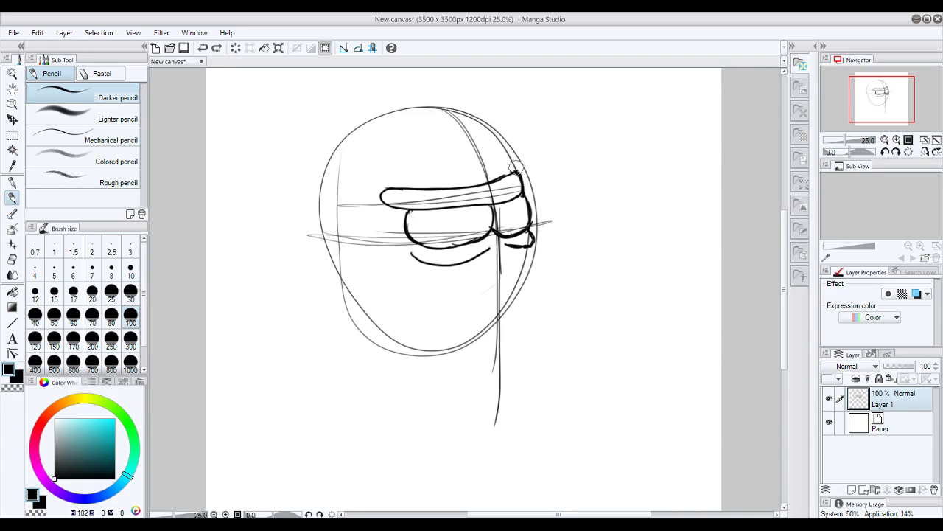
mouse_move(520, 178)
mouse_down()
mouse_move(476, 121)
mouse_move(395, 105)
mouse_move(311, 248)
mouse_up()
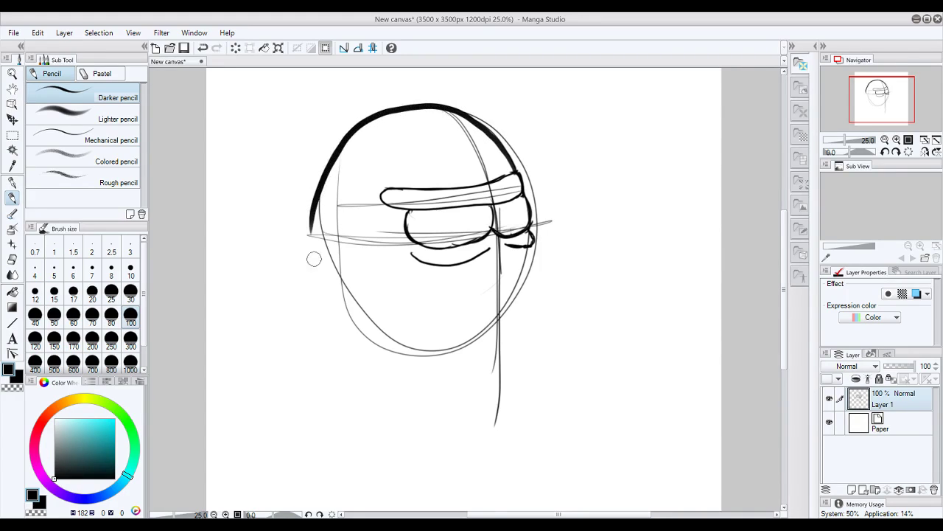
key(ctrl+z)
mouse_move(337, 281)
mouse_down()
mouse_move(321, 180)
mouse_move(386, 107)
mouse_up()
key(ctrl+z)
mouse_move(334, 267)
mouse_down()
mouse_move(324, 212)
mouse_move(342, 146)
mouse_move(391, 112)
mouse_move(482, 117)
mouse_move(518, 185)
mouse_up()
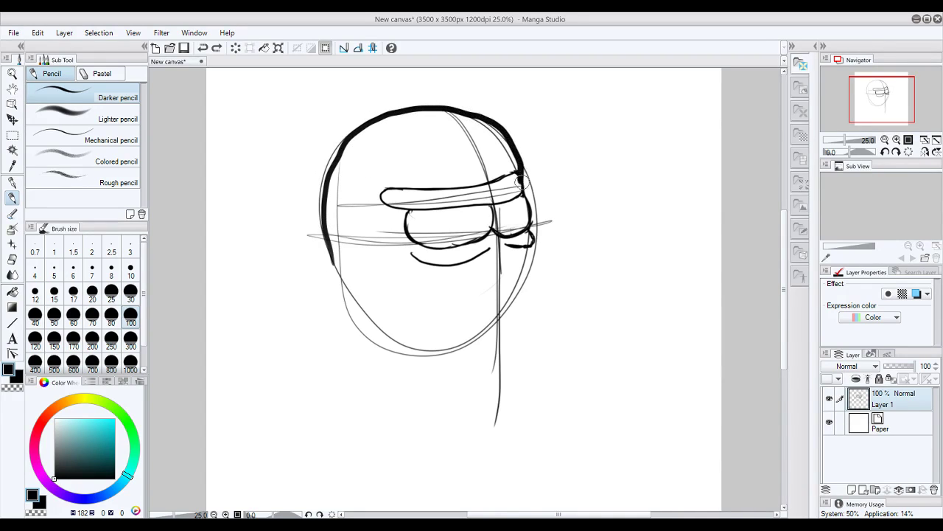
key(ctrl+z)
- Outline the skull with the pencil at size 70, from the far end of the brow over the crown and down the back
click(92, 316)
mouse_move(345, 255)
mouse_down()
mouse_move(331, 190)
mouse_move(381, 105)
mouse_up()
key(ctrl+z)
mouse_move(333, 238)
mouse_down()
mouse_move(327, 159)
mouse_move(377, 113)
mouse_move(427, 106)
mouse_move(464, 115)
mouse_move(513, 160)
mouse_move(485, 123)
mouse_move(430, 107)
mouse_move(392, 110)
mouse_move(346, 138)
mouse_move(317, 204)
mouse_move(336, 313)
mouse_up()
key(ctrl+z)
key(ctrl+z)
mouse_move(326, 268)
mouse_down()
mouse_move(318, 184)
mouse_move(377, 113)
mouse_move(480, 110)
mouse_move(523, 168)
mouse_move(479, 127)
mouse_move(431, 110)
mouse_move(390, 118)
mouse_move(341, 153)
mouse_move(324, 238)
mouse_move(336, 303)
mouse_up()
key(ctrl+z)
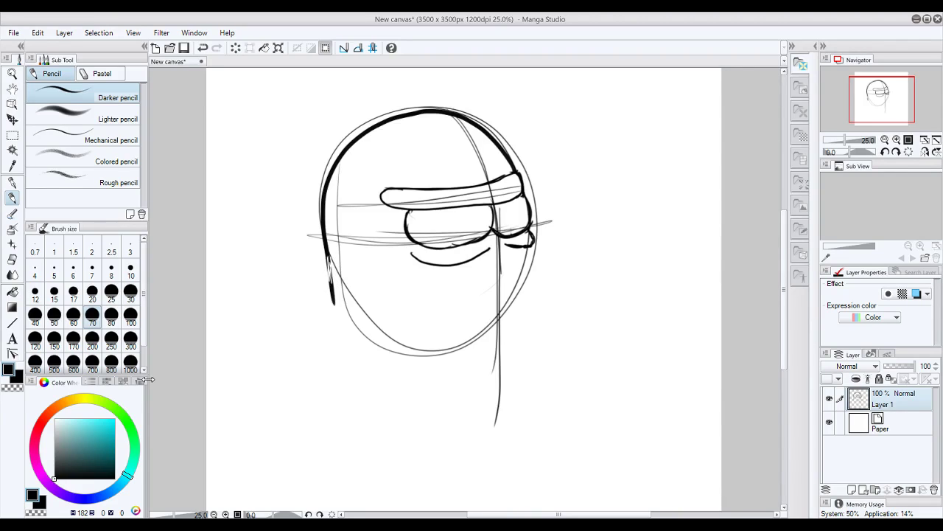
- Erase the side outline between the back of the head and the jaw with the Hard eraser at size 100
click(12, 259)
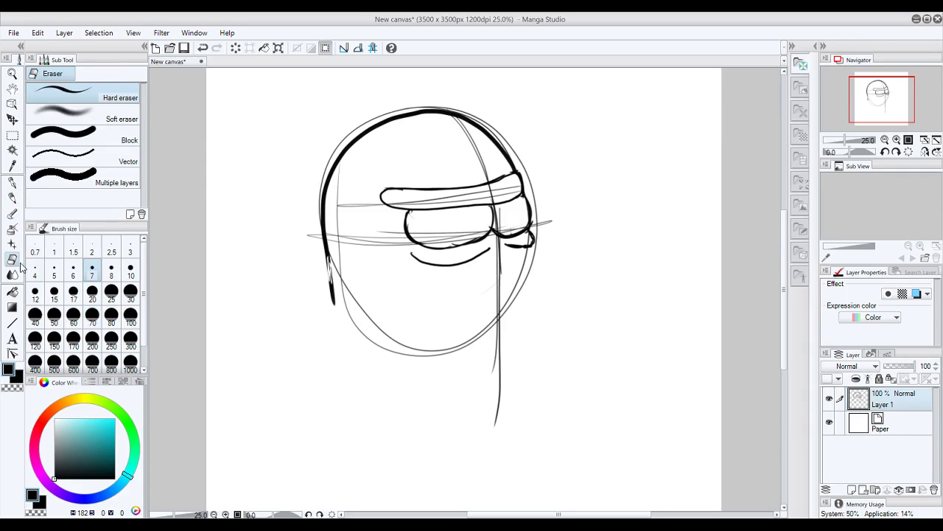
click(129, 274)
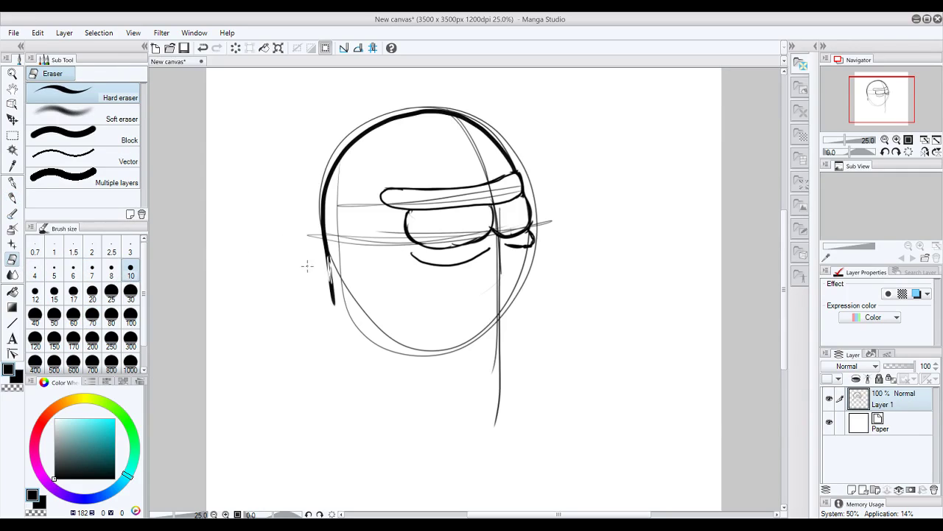
click(131, 294)
click(130, 319)
mouse_move(336, 285)
mouse_down()
mouse_move(329, 263)
mouse_move(352, 336)
mouse_up()
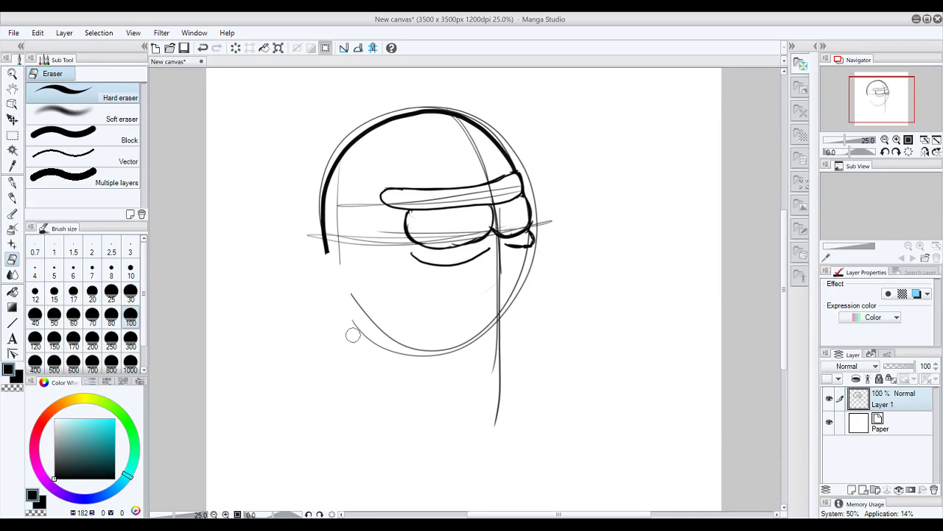
click(12, 198)
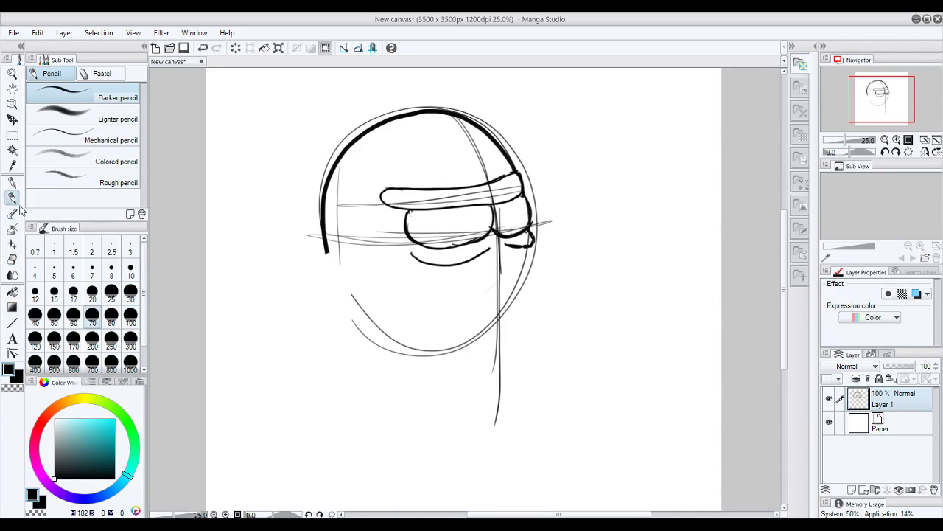
drag(336, 252, 339, 287)
key(ctrl+z)
key(ctrl+z)
click(131, 293)
mouse_move(337, 252)
mouse_down()
mouse_move(348, 281)
mouse_move(331, 290)
mouse_up()
key(ctrl+z)
key(ctrl+z)
- Try a rough ear loop at the lower back of the head with the pencil at size 50
click(54, 317)
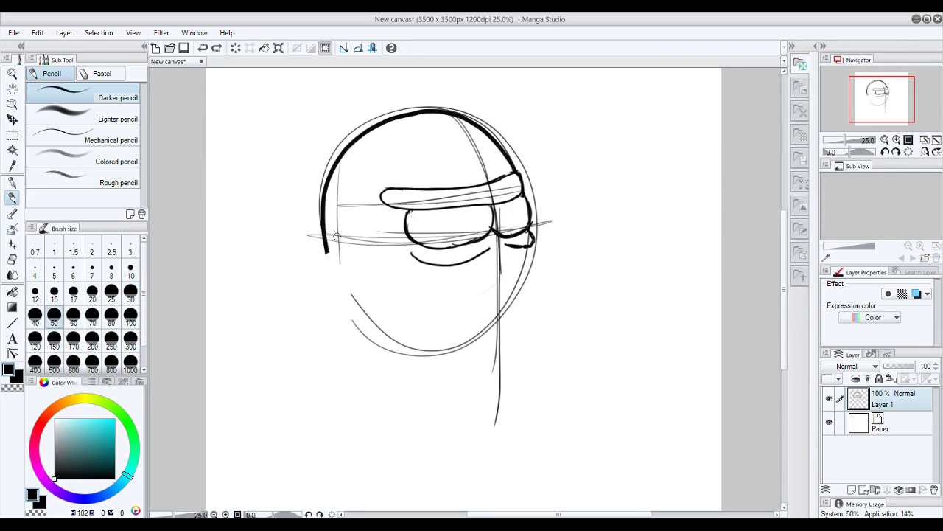
drag(331, 252, 333, 287)
key(ctrl+z)
drag(331, 253, 343, 295)
key(ctrl+z)
mouse_move(331, 254)
mouse_down()
mouse_move(296, 278)
mouse_move(328, 299)
mouse_up()
key(ctrl+z)
mouse_move(330, 253)
mouse_down()
mouse_move(311, 259)
mouse_move(317, 286)
mouse_move(336, 288)
mouse_move(333, 303)
mouse_up()
key(ctrl+z)
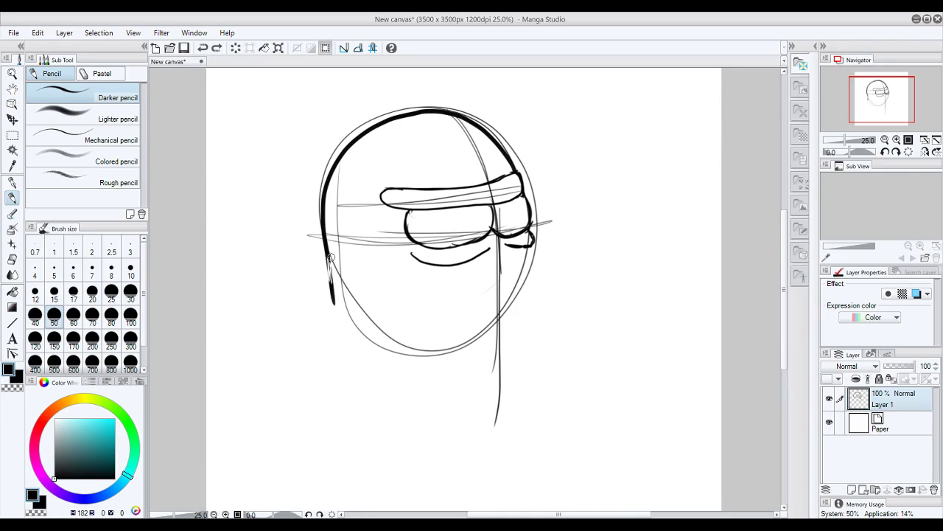
drag(330, 254, 346, 287)
key(ctrl+z)
drag(329, 254, 351, 289)
key(ctrl+z)
key(ctrl+z)
key(ctrl+y)
key(ctrl+y)
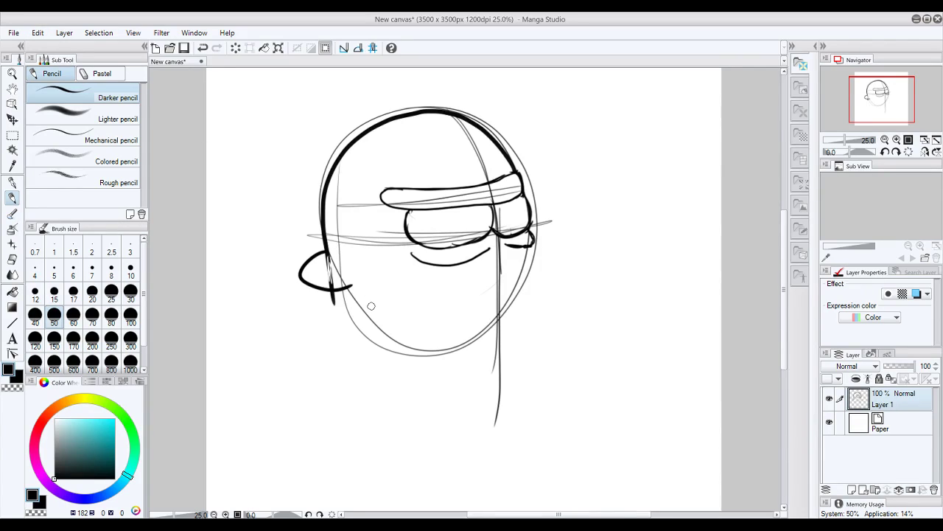
- Clear the rough ear and the sketch lines between the end of the skull outline and the jaw
mouse_move(339, 251)
mouse_down()
mouse_move(335, 298)
mouse_move(293, 274)
mouse_up()
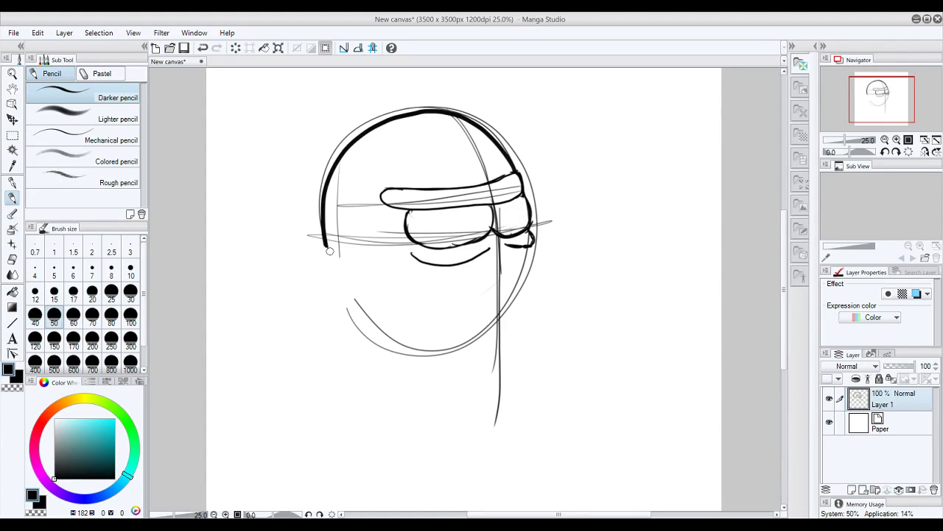
mouse_move(317, 262)
mouse_down()
mouse_move(343, 274)
mouse_move(324, 276)
mouse_move(344, 286)
mouse_up()
key(ctrl+z)
key(ctrl+z)
key(ctrl+z)
mouse_move(327, 247)
mouse_down()
mouse_move(300, 264)
mouse_move(336, 286)
mouse_up()
key(ctrl+z)
mouse_move(328, 247)
mouse_down()
mouse_move(310, 271)
mouse_move(337, 251)
mouse_move(297, 263)
mouse_move(340, 274)
mouse_move(324, 248)
mouse_move(292, 267)
mouse_move(339, 287)
mouse_up()
key(ctrl+z)
key(ctrl+z)
key(ctrl+z)
key(ctrl+z)
drag(327, 247, 336, 288)
key(ctrl+z)
drag(327, 247, 337, 286)
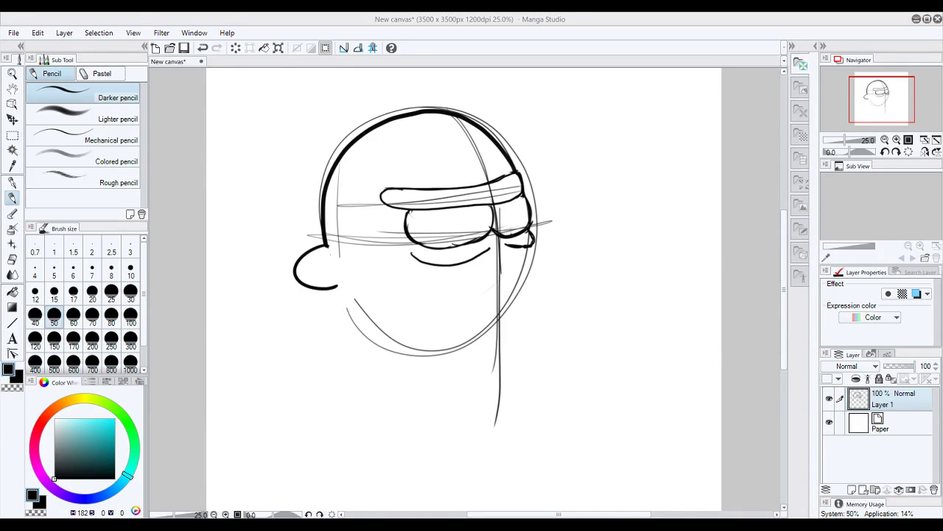
key(ctrl+z)
mouse_move(317, 247)
mouse_down()
mouse_move(304, 273)
mouse_move(330, 288)
mouse_up()
key(ctrl+z)
drag(314, 254, 341, 289)
key(ctrl+z)
mouse_move(317, 257)
mouse_down()
mouse_move(324, 292)
mouse_move(341, 289)
mouse_up()
key(ctrl+z)
mouse_move(311, 255)
mouse_down()
mouse_move(313, 282)
mouse_move(342, 287)
mouse_up()
key(ctrl+z)
key(ctrl+z)
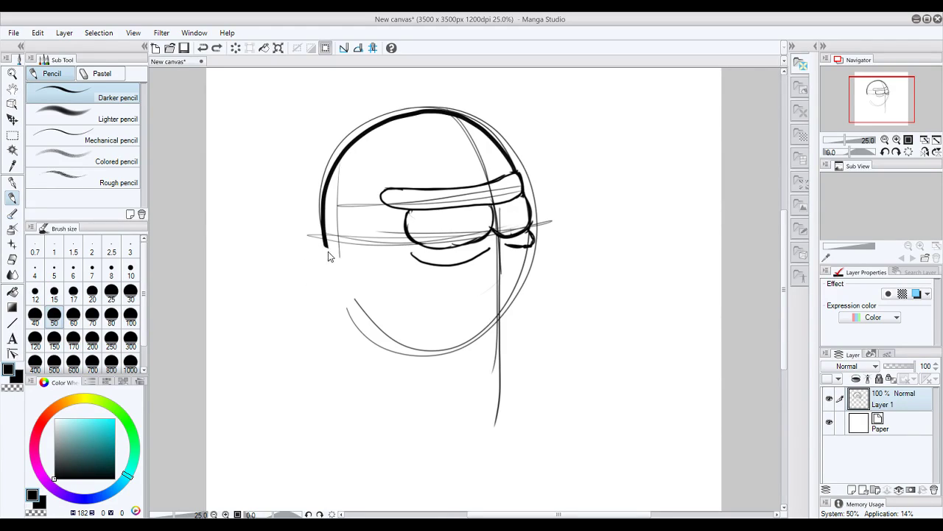
mouse_move(317, 252)
mouse_down()
mouse_move(306, 272)
mouse_move(341, 299)
mouse_up()
key(ctrl+z)
mouse_move(327, 248)
mouse_down()
mouse_move(305, 271)
mouse_move(338, 285)
mouse_move(317, 259)
mouse_move(306, 281)
mouse_move(338, 297)
mouse_up()
key(ctrl+z)
key(ctrl+z)
mouse_move(310, 260)
mouse_down()
mouse_move(303, 288)
mouse_move(350, 311)
mouse_up()
key(ctrl+z)
key(ctrl+z)
mouse_move(301, 262)
mouse_down()
mouse_move(302, 289)
mouse_move(339, 295)
mouse_move(337, 286)
mouse_up()
key(ctrl+z)
key(ctrl+z)
- Draw a bold, open, rounded ear curve starting at the lower end of the thick skull outline
drag(320, 251, 338, 288)
key(ctrl+z)
drag(322, 251, 338, 284)
key(ctrl+z)
mouse_move(325, 249)
mouse_down()
mouse_move(330, 292)
mouse_move(345, 292)
mouse_up()
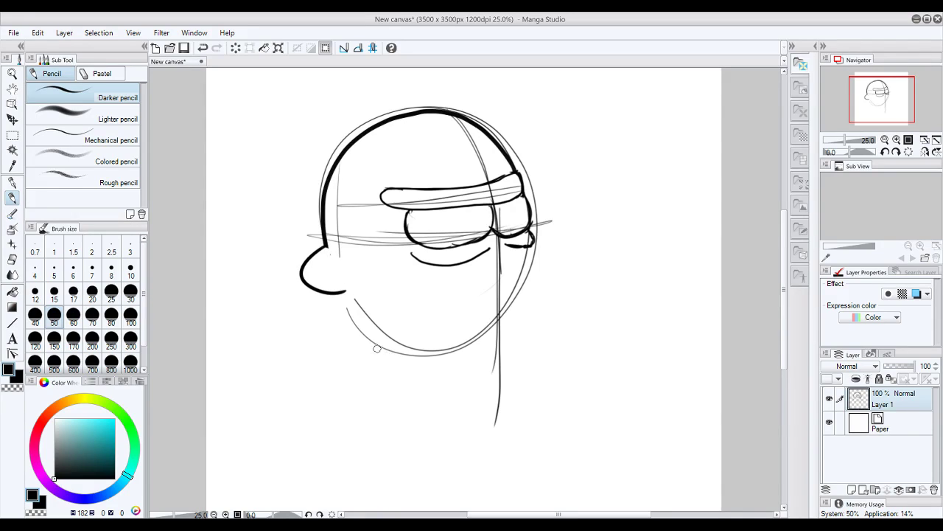
- Undo the wide ear curve and draw a short bold stroke marking the start of the jaw below the skull outline
key(ctrl+z)
drag(324, 249, 338, 287)
key(ctrl+z)
drag(324, 251, 338, 291)
key(ctrl+z)
drag(332, 247, 345, 308)
key(ctrl+z)
key(ctrl+z)
drag(331, 274, 339, 308)
- Redraw the ear as a narrower, rounded bold curve from the lower end of the skull outline to the short jaw stroke
drag(325, 243, 313, 275)
key(ctrl+z)
mouse_move(325, 243)
mouse_down()
mouse_move(315, 276)
mouse_move(341, 274)
mouse_up()
key(ctrl+z)
mouse_move(325, 243)
mouse_down()
mouse_move(343, 274)
mouse_move(315, 276)
mouse_move(340, 277)
mouse_up()
key(ctrl+z)
key(ctrl+z)
drag(325, 244, 339, 278)
key(ctrl+z)
mouse_move(325, 243)
mouse_down()
mouse_move(312, 273)
mouse_move(341, 280)
mouse_up()
key(ctrl+z)
mouse_move(324, 241)
mouse_down()
mouse_move(303, 256)
mouse_move(336, 277)
mouse_up()
key(ctrl+z)
mouse_move(325, 241)
mouse_down()
mouse_move(305, 272)
mouse_move(340, 287)
mouse_up()
key(ctrl+z)
mouse_move(324, 243)
mouse_down()
mouse_move(336, 288)
mouse_move(322, 252)
mouse_move(312, 279)
mouse_move(339, 295)
mouse_up()
key(ctrl+z)
key(ctrl+z)
drag(325, 244, 340, 294)
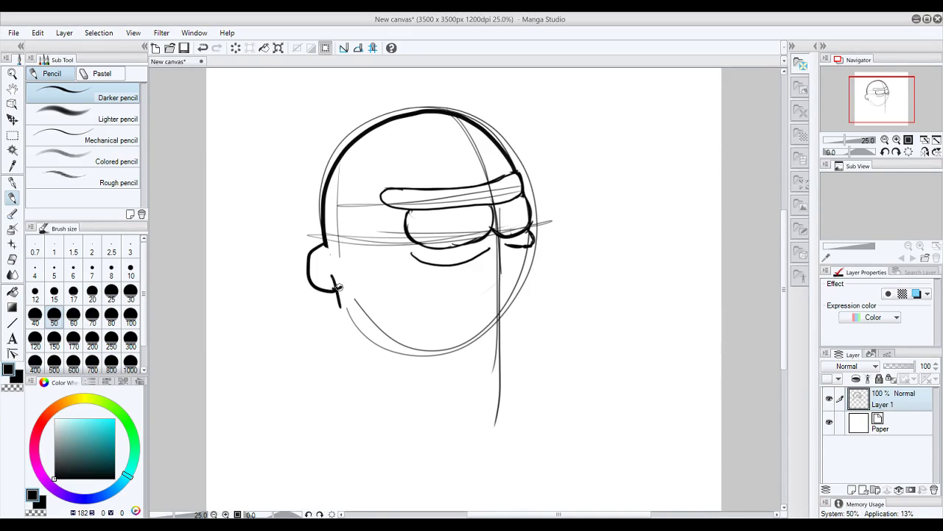
- Finish the ear's lower end with a small upturned hook and clear the part of the jaw stroke inside the ear
key(ctrl+z)
drag(333, 291, 344, 286)
key(ctrl+z)
drag(329, 242, 324, 244)
key(ctrl+z)
click(897, 139)
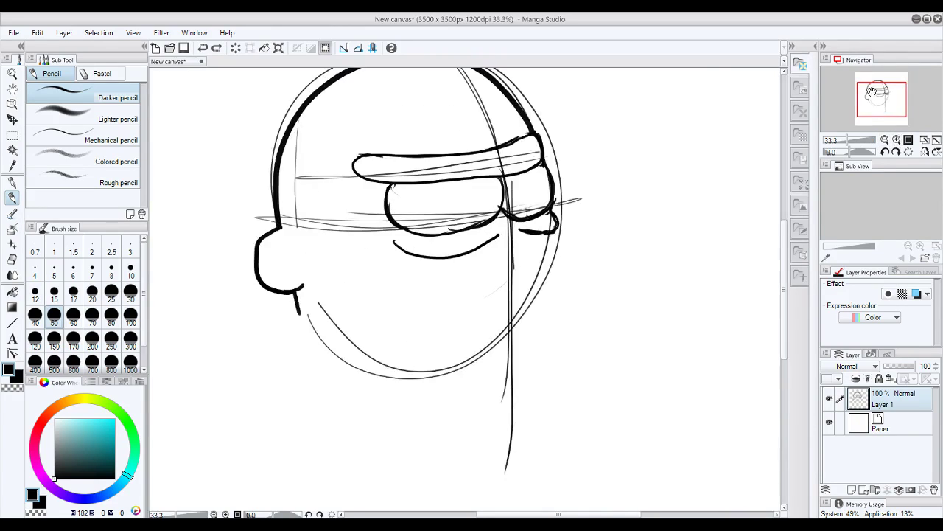
drag(363, 248, 363, 263)
key(ctrl+z)
key(ctrl+z)
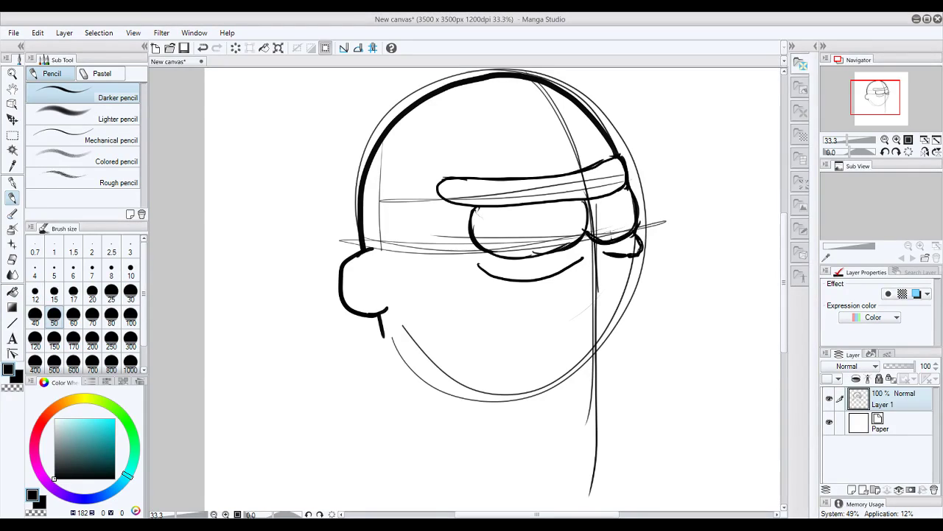
- Erase the far eye's bag and the guide lines beside it, then redraw a smaller bag with the pencil at size 30
mouse_move(656, 253)
mouse_down()
mouse_move(631, 247)
mouse_move(616, 273)
mouse_up()
scroll(617, 273, down, 1)
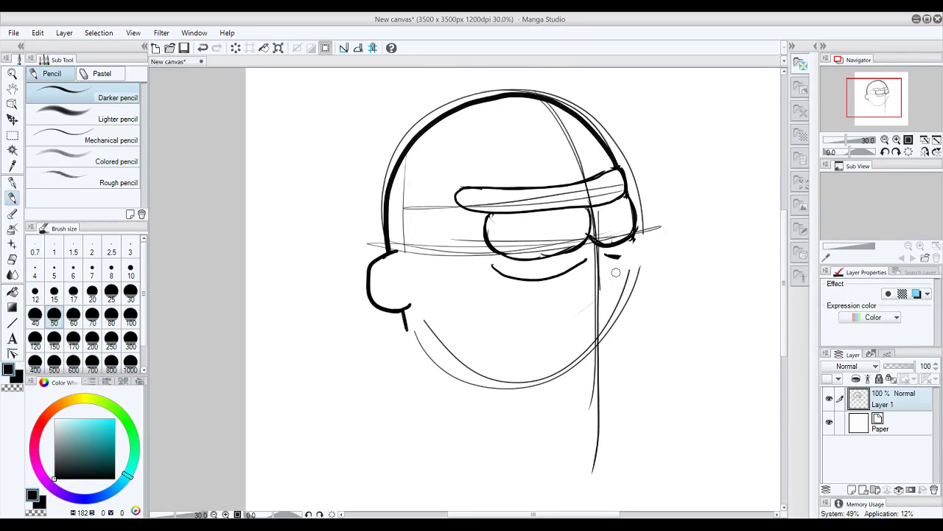
mouse_move(634, 234)
mouse_down()
mouse_move(620, 264)
mouse_move(615, 255)
mouse_up()
key(ctrl+z)
mouse_move(631, 239)
mouse_down()
mouse_move(621, 263)
mouse_move(635, 241)
mouse_move(618, 256)
mouse_move(631, 252)
mouse_move(615, 261)
mouse_move(637, 238)
mouse_up()
key(ctrl+z)
key(ctrl+z)
click(130, 294)
key(ctrl+z)
key(ctrl+z)
key(ctrl+z)
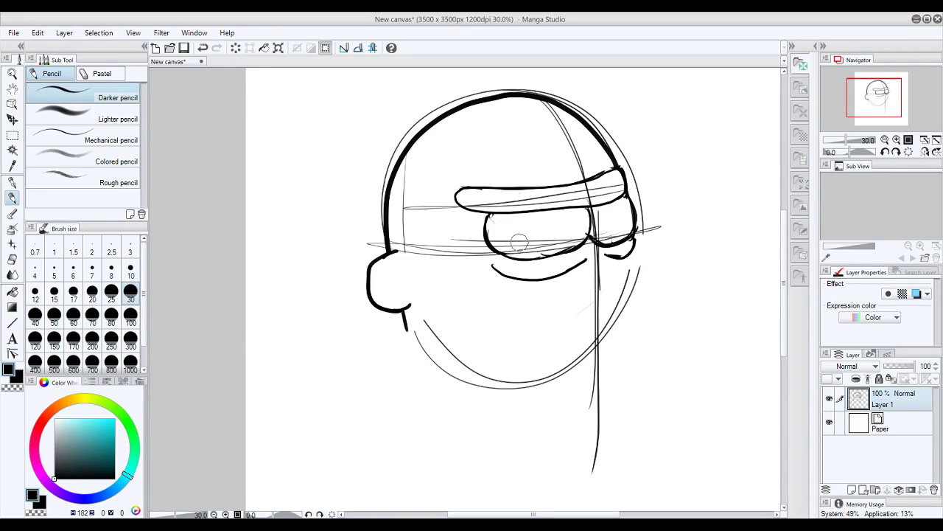
- Try erasing both eyes and redrawing the near eye's outline beneath the brow
key(ctrl+z)
mouse_move(487, 237)
mouse_down()
mouse_move(523, 256)
mouse_move(603, 236)
mouse_move(625, 250)
mouse_move(638, 238)
mouse_move(533, 273)
mouse_move(491, 267)
mouse_move(488, 249)
mouse_up()
mouse_move(584, 226)
mouse_down()
mouse_move(596, 210)
mouse_move(627, 213)
mouse_move(555, 251)
mouse_up()
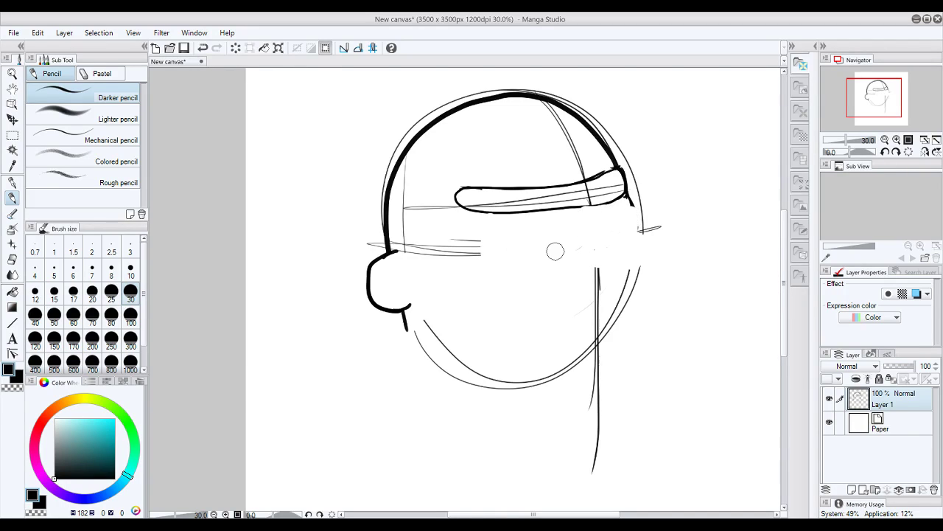
mouse_move(485, 211)
mouse_down()
mouse_move(490, 252)
mouse_move(546, 246)
mouse_up()
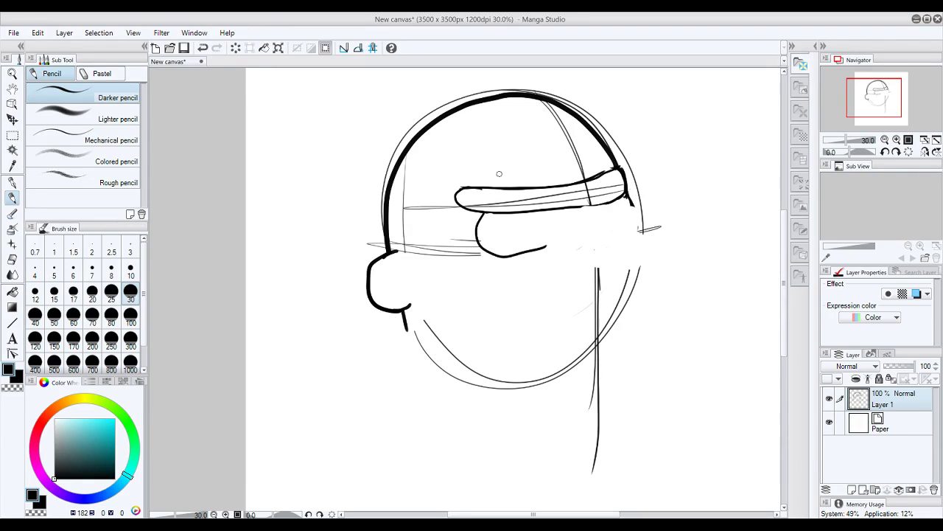
key(ctrl+z)
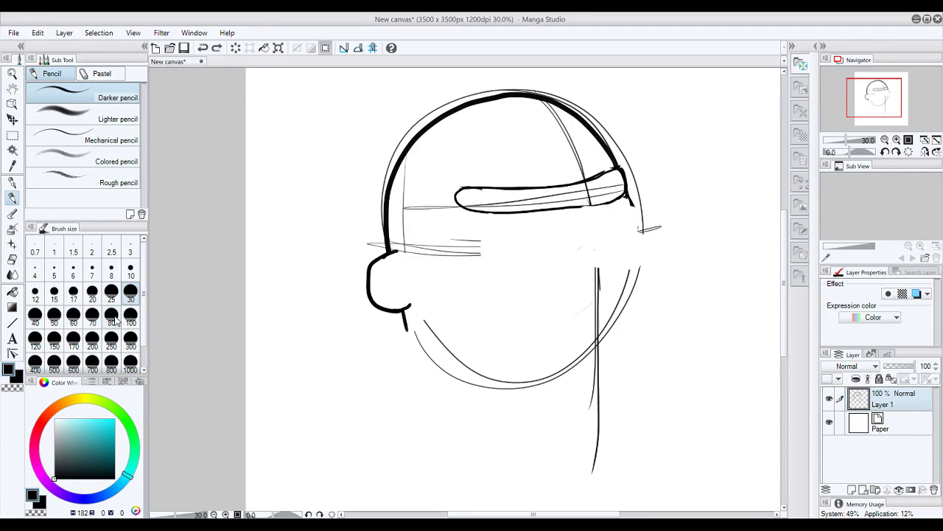
- Set the pencil size to 60 and try one near-eye outline with it
click(73, 316)
drag(480, 211, 521, 257)
key(ctrl+z)
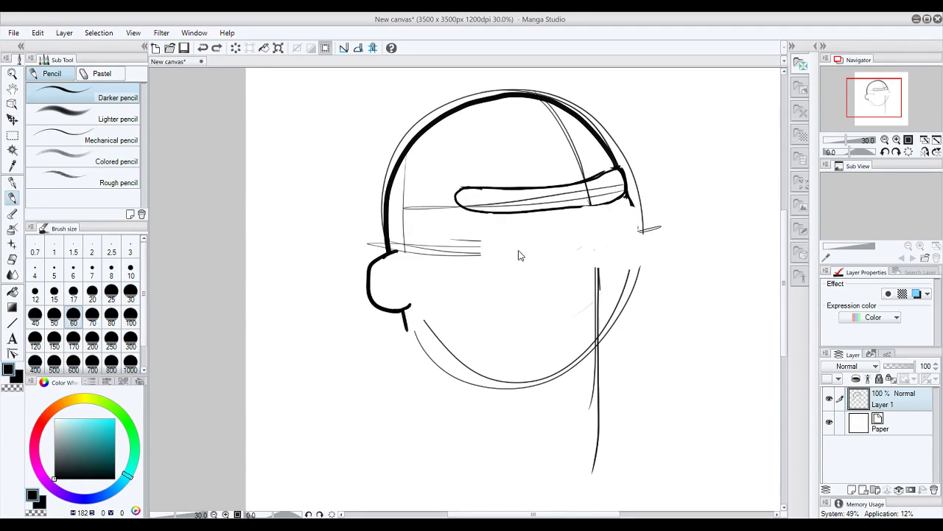
- Try several bolder outlines for both eyes beneath the brow and restore the original eye shapes
mouse_move(484, 215)
mouse_down()
mouse_move(499, 264)
mouse_move(550, 260)
mouse_move(492, 256)
mouse_move(528, 273)
mouse_move(563, 258)
mouse_move(579, 230)
mouse_move(475, 216)
mouse_move(504, 262)
mouse_move(551, 258)
mouse_move(577, 236)
mouse_move(586, 208)
mouse_up()
key(ctrl+z)
key(ctrl+z)
key(ctrl+z)
mouse_move(481, 213)
mouse_down()
mouse_move(485, 238)
mouse_move(526, 271)
mouse_up()
key(ctrl+z)
mouse_move(497, 212)
mouse_down()
mouse_move(527, 271)
mouse_move(562, 261)
mouse_move(587, 208)
mouse_up()
key(ctrl+z)
mouse_move(488, 214)
mouse_down()
mouse_move(526, 266)
mouse_move(574, 232)
mouse_move(578, 210)
mouse_move(591, 245)
mouse_move(541, 281)
mouse_move(477, 276)
mouse_move(463, 225)
mouse_move(478, 219)
mouse_move(549, 256)
mouse_up()
key(ctrl+z)
key(ctrl+z)
key(ctrl+z)
mouse_move(490, 221)
mouse_down()
mouse_move(549, 281)
mouse_move(593, 211)
mouse_move(501, 249)
mouse_move(594, 221)
mouse_up()
key(ctrl+z)
key(ctrl+z)
drag(480, 214, 590, 208)
key(ctrl+z)
mouse_move(484, 212)
mouse_down()
mouse_move(500, 266)
mouse_move(553, 272)
mouse_move(583, 247)
mouse_move(590, 210)
mouse_move(593, 250)
mouse_move(637, 198)
mouse_up()
key(ctrl+z)
key(ctrl+z)
mouse_move(489, 212)
mouse_down()
mouse_move(486, 229)
mouse_move(549, 252)
mouse_move(590, 215)
mouse_up()
drag(593, 215, 634, 234)
drag(493, 264, 586, 260)
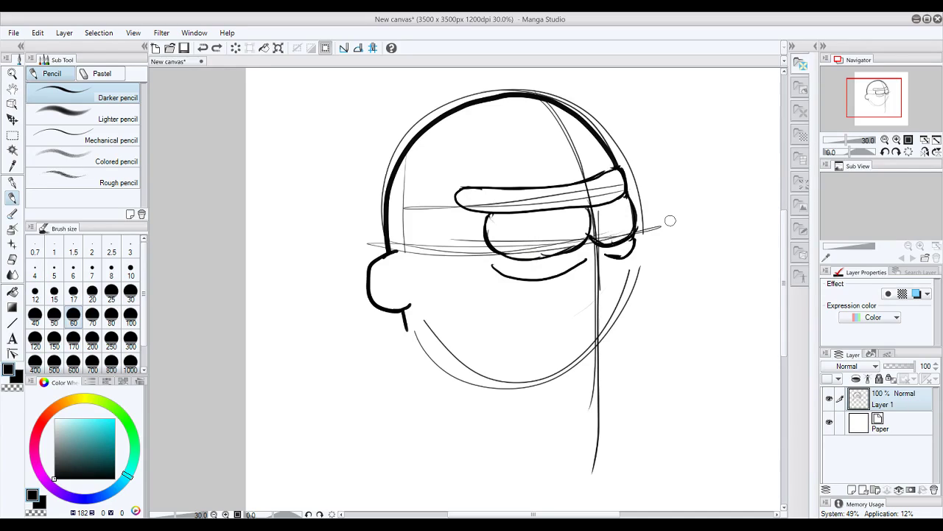
click(554, 238)
key(ctrl+z)
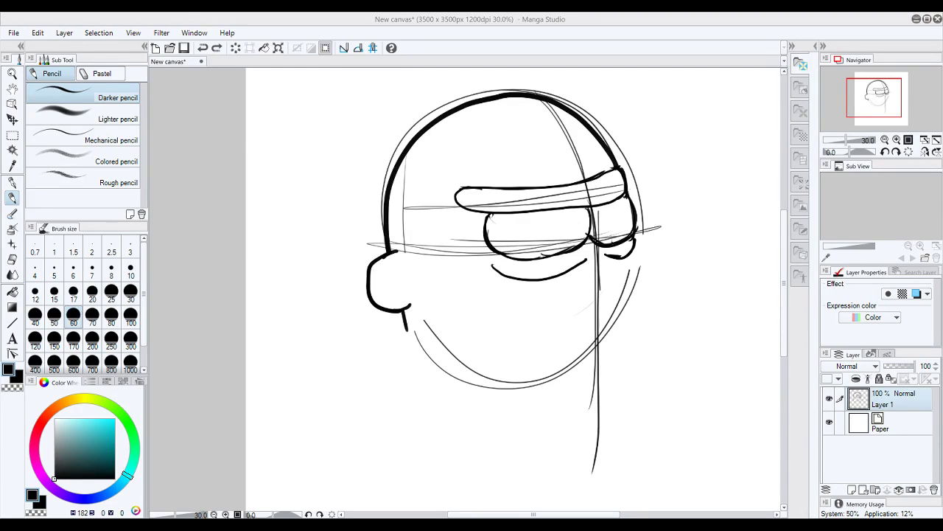
- Draw the nose as a bold line running down from between the eyes and hooking back up at the tip
mouse_move(599, 244)
mouse_down()
mouse_move(611, 315)
mouse_move(594, 310)
mouse_move(603, 300)
mouse_move(587, 310)
mouse_move(610, 301)
mouse_move(587, 314)
mouse_up()
key(ctrl+z)
key(ctrl+z)
key(ctrl+z)
key(ctrl+z)
drag(605, 280, 587, 312)
key(ctrl+z)
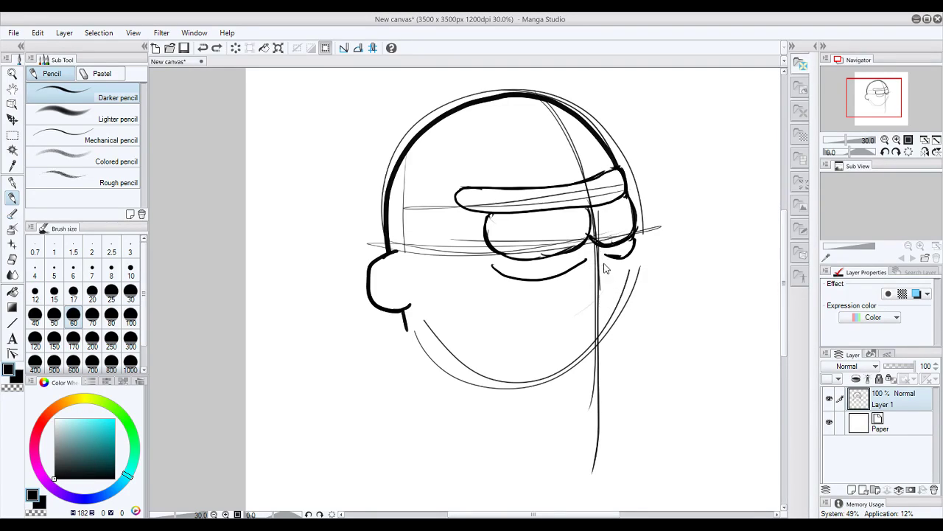
drag(601, 251, 587, 290)
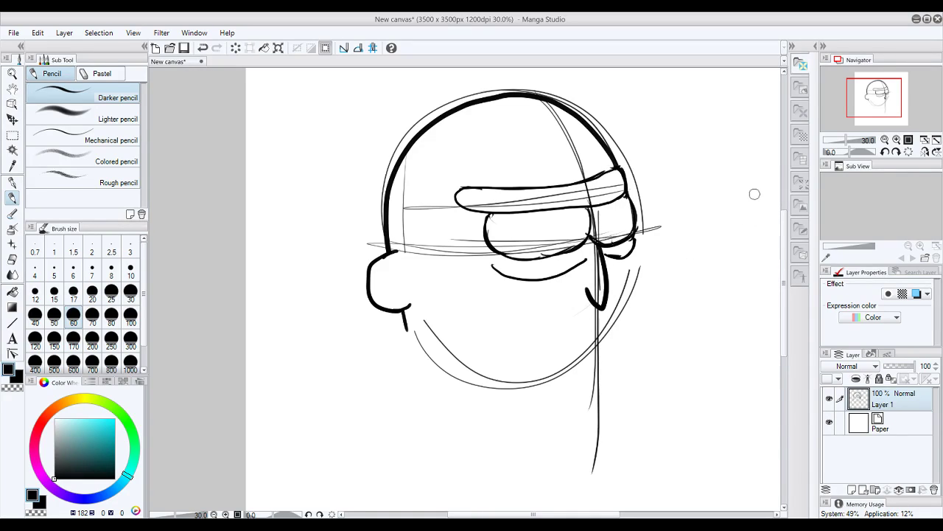
- Thicken the inner edge of the near eye beside the bridge of the nose
mouse_move(586, 260)
mouse_down()
mouse_move(481, 280)
mouse_move(526, 283)
mouse_move(590, 267)
mouse_up()
key(ctrl+z)
key(ctrl+z)
drag(487, 247, 583, 249)
key(ctrl+z)
drag(486, 246, 573, 245)
key(ctrl+z)
mouse_move(487, 215)
mouse_down()
mouse_move(490, 247)
mouse_move(552, 259)
mouse_up()
key(ctrl+z)
mouse_move(488, 212)
mouse_down()
mouse_move(487, 242)
mouse_move(549, 260)
mouse_move(590, 240)
mouse_up()
key(ctrl+z)
drag(586, 248, 592, 206)
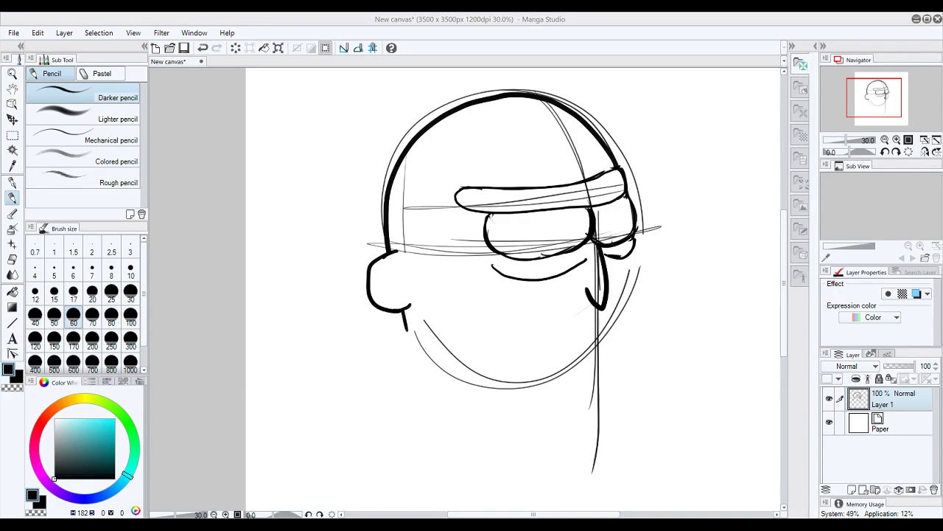
- Draw the bold far cheek outline from the far eye's bag down to just above mouth level
drag(625, 252, 633, 325)
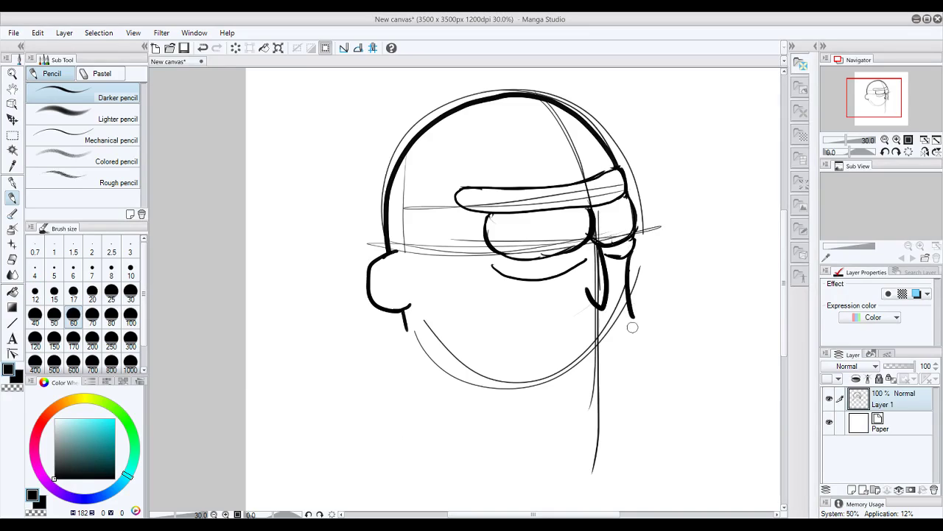
key(ctrl+z)
mouse_move(628, 255)
mouse_down()
mouse_move(626, 281)
mouse_move(520, 355)
mouse_up()
- Draw the mouth as a long, bold, slightly arched line from the far side of the face, sloping down toward the near jaw
key(ctrl+z)
mouse_move(613, 325)
mouse_down()
mouse_move(512, 332)
mouse_move(577, 328)
mouse_move(510, 354)
mouse_up()
key(ctrl+z)
key(ctrl+z)
drag(614, 327, 532, 350)
key(ctrl+z)
drag(609, 326, 535, 338)
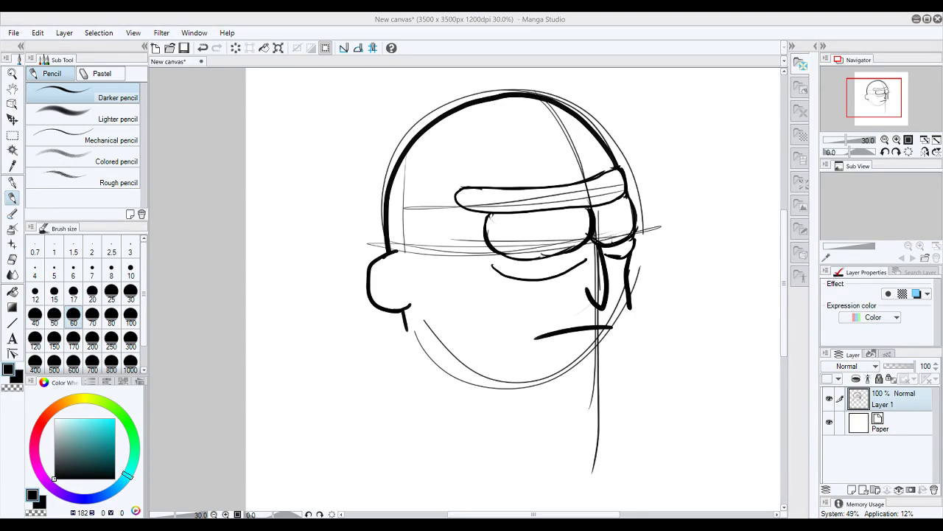
key(ctrl+z)
drag(617, 326, 494, 345)
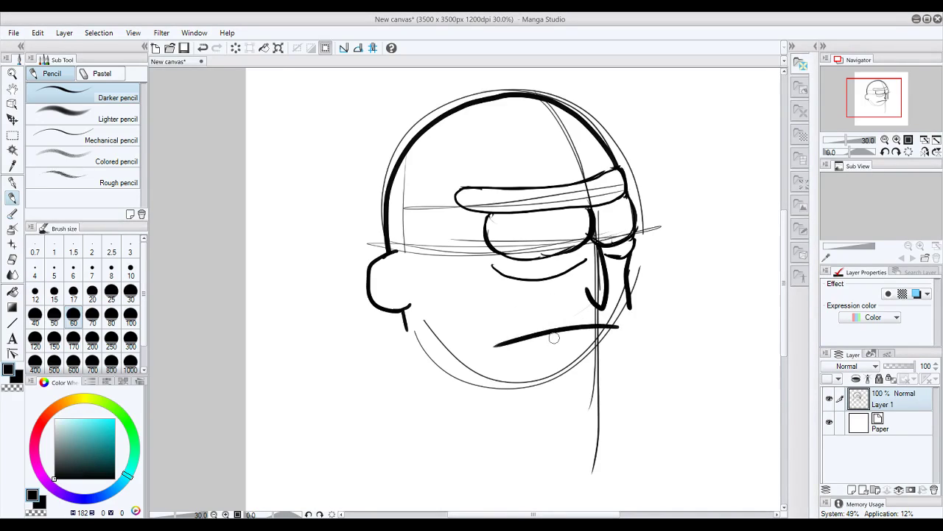
key(ctrl+z)
drag(621, 321, 503, 348)
key(ctrl+z)
drag(623, 324, 511, 341)
- Draw a rounded lip bulge at the far end of the mouth, continuing the cheek outline
mouse_move(631, 311)
mouse_down()
mouse_move(637, 340)
mouse_move(638, 322)
mouse_move(627, 332)
mouse_move(638, 326)
mouse_move(635, 338)
mouse_move(631, 310)
mouse_up()
key(ctrl+z)
key(ctrl+z)
key(ctrl+z)
key(ctrl+z)
mouse_move(621, 343)
mouse_down()
mouse_move(638, 325)
mouse_move(631, 310)
mouse_up()
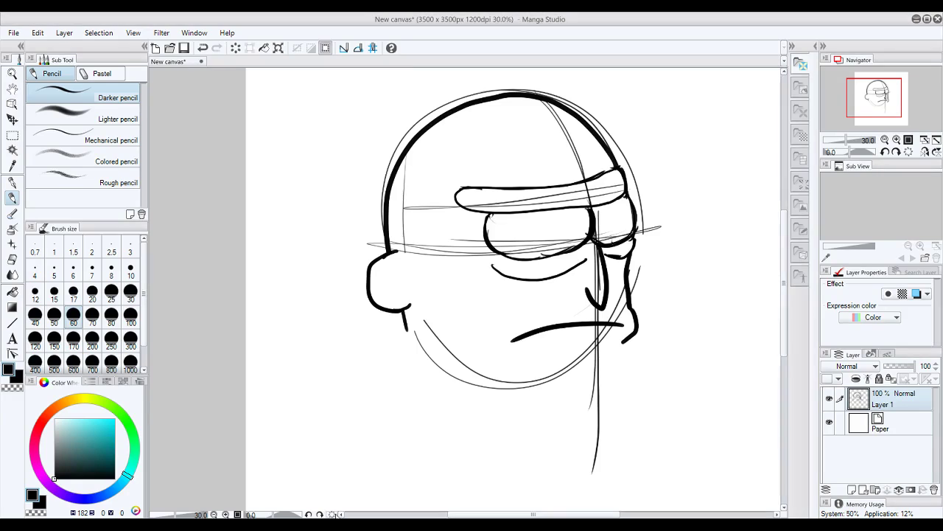
- Try a bold chin stroke below the lip and jaw lines running from the ear toward the chin
mouse_move(623, 340)
mouse_down()
mouse_move(614, 380)
mouse_move(531, 421)
mouse_up()
key(ctrl+z)
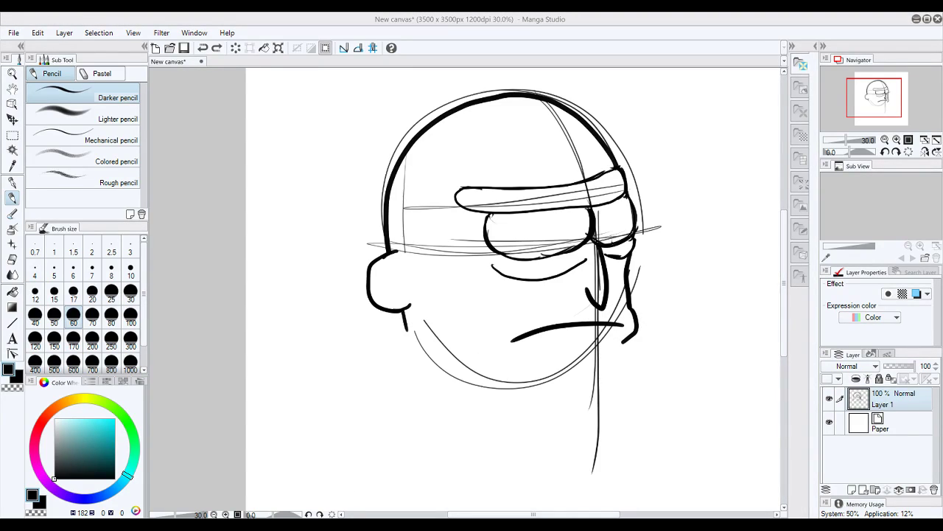
mouse_move(406, 307)
mouse_down()
mouse_move(442, 390)
mouse_move(632, 327)
mouse_up()
key(ctrl+z)
mouse_move(407, 309)
mouse_down()
mouse_move(498, 401)
mouse_move(633, 327)
mouse_up()
key(ctrl+z)
mouse_move(406, 307)
mouse_down()
mouse_move(612, 361)
mouse_move(628, 318)
mouse_up()
key(ctrl+z)
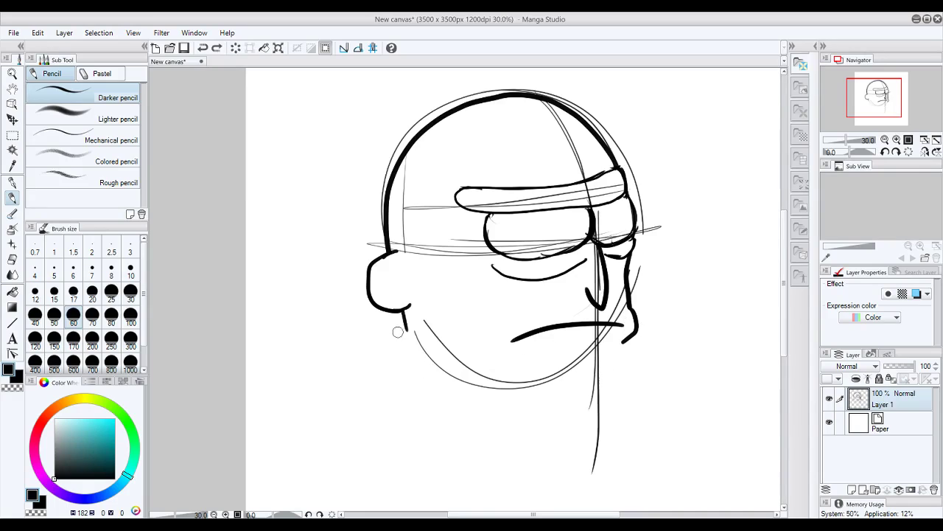
mouse_move(406, 307)
mouse_down()
mouse_move(535, 417)
mouse_move(614, 398)
mouse_move(546, 426)
mouse_move(480, 401)
mouse_move(443, 365)
mouse_move(424, 317)
mouse_move(410, 337)
mouse_move(426, 380)
mouse_move(464, 410)
mouse_move(521, 427)
mouse_move(573, 422)
mouse_move(618, 398)
mouse_move(638, 359)
mouse_move(627, 342)
mouse_move(586, 413)
mouse_up()
key(ctrl+z)
key(ctrl+z)
key(ctrl+z)
key(ctrl+z)
- Sketch a light guide curve for the underside of the chin, below the circle guide
drag(627, 340, 623, 352)
key(ctrl+z)
drag(469, 404, 645, 377)
key(ctrl+z)
drag(479, 403, 618, 395)
- Draw the bold chin outline from the lip bulge down and back along the light underside guide
drag(625, 342, 604, 407)
key(ctrl+z)
drag(626, 341, 605, 407)
key(ctrl+z)
mouse_move(626, 341)
mouse_down()
mouse_move(608, 401)
mouse_move(554, 419)
mouse_move(492, 411)
mouse_up()
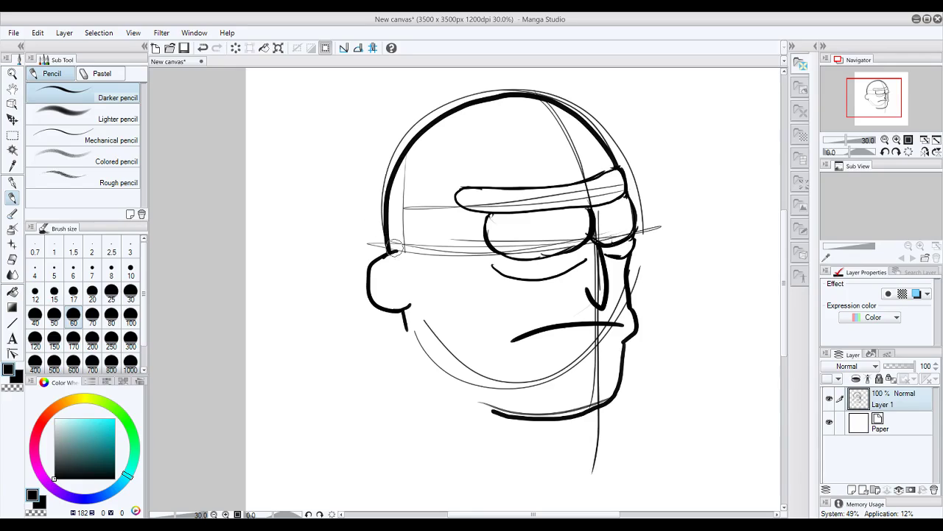
- Erase the ear, the back of the skull, the rear guide lines and the short jaw stroke
mouse_move(388, 240)
mouse_down()
mouse_move(387, 169)
mouse_move(410, 134)
mouse_move(424, 125)
mouse_move(382, 206)
mouse_move(416, 138)
mouse_move(507, 95)
mouse_move(411, 149)
mouse_move(401, 263)
mouse_move(402, 224)
mouse_move(418, 281)
mouse_move(383, 274)
mouse_move(396, 246)
mouse_move(382, 260)
mouse_move(375, 302)
mouse_move(413, 318)
mouse_move(398, 286)
mouse_move(411, 309)
mouse_move(477, 347)
mouse_move(499, 391)
mouse_up()
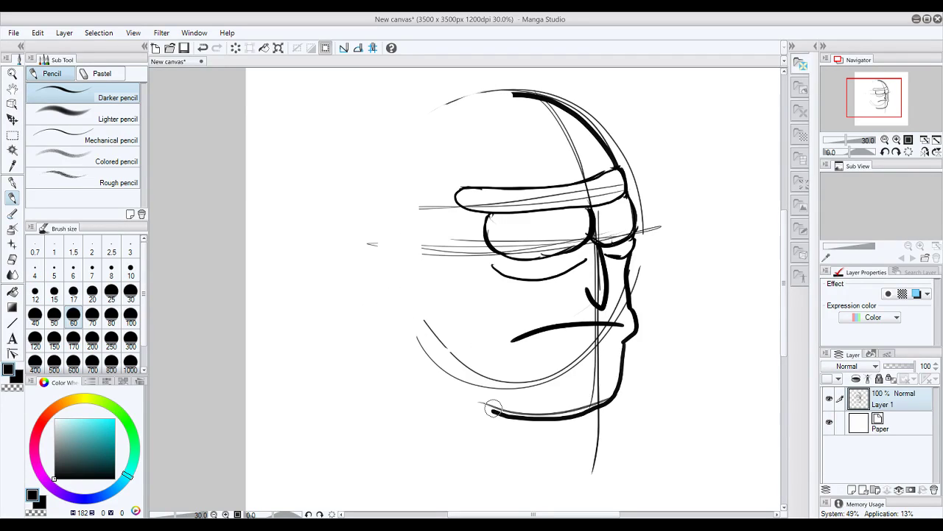
mouse_move(415, 219)
mouse_down()
mouse_move(403, 172)
mouse_move(516, 84)
mouse_move(490, 93)
mouse_move(404, 181)
mouse_up()
key(ctrl+z)
key(ctrl+z)
mouse_move(519, 95)
mouse_down()
mouse_move(473, 98)
mouse_move(417, 140)
mouse_move(401, 203)
mouse_up()
key(ctrl+z)
mouse_move(525, 96)
mouse_down()
mouse_move(421, 131)
mouse_move(394, 254)
mouse_move(442, 366)
mouse_move(472, 398)
mouse_up()
key(ctrl+z)
mouse_move(528, 95)
mouse_down()
mouse_move(447, 112)
mouse_move(375, 186)
mouse_move(369, 278)
mouse_up()
key(ctrl+z)
- Draw a bold rounded ear at the back of the head, level with the nose tip and mouth
drag(412, 250, 372, 306)
key(ctrl+z)
drag(416, 276, 412, 336)
key(ctrl+z)
drag(413, 275, 412, 319)
- Draw the bold back-of-skull outline from the top of the ear up and over to the crown line
mouse_move(410, 272)
mouse_down()
mouse_move(402, 250)
mouse_move(415, 134)
mouse_move(516, 87)
mouse_up()
key(ctrl+z)
mouse_move(414, 276)
mouse_down()
mouse_move(396, 218)
mouse_move(425, 130)
mouse_move(516, 91)
mouse_up()
key(ctrl+z)
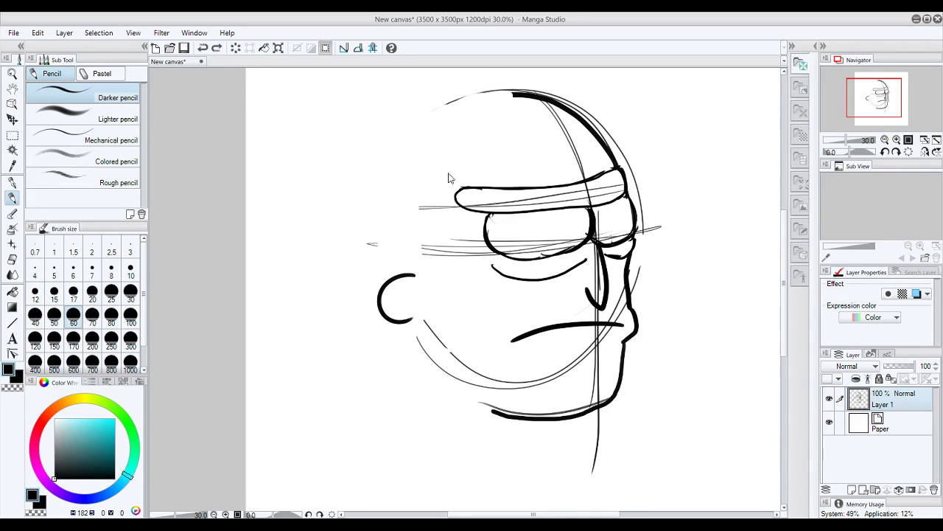
mouse_move(410, 278)
mouse_down()
mouse_move(398, 238)
mouse_move(418, 148)
mouse_move(459, 97)
mouse_move(516, 90)
mouse_up()
key(ctrl+z)
mouse_move(409, 276)
mouse_down()
mouse_move(392, 239)
mouse_move(402, 158)
mouse_move(444, 113)
mouse_move(479, 94)
mouse_move(530, 99)
mouse_up()
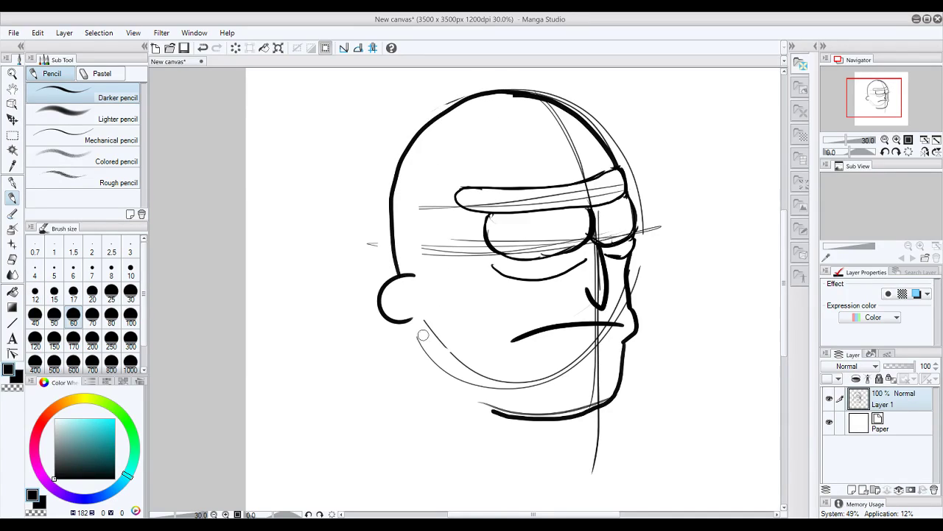
- Draw the bold jaw outline from the bottom of the ear down to the chin line
mouse_move(415, 321)
mouse_down()
mouse_move(431, 366)
mouse_move(502, 410)
mouse_move(409, 320)
mouse_move(420, 354)
mouse_move(460, 389)
mouse_move(504, 410)
mouse_up()
key(ctrl+z)
key(ctrl+z)
mouse_move(410, 319)
mouse_down()
mouse_move(431, 357)
mouse_move(515, 417)
mouse_up()
key(ctrl+z)
mouse_move(411, 322)
mouse_down()
mouse_move(420, 355)
mouse_move(462, 396)
mouse_move(514, 417)
mouse_up()
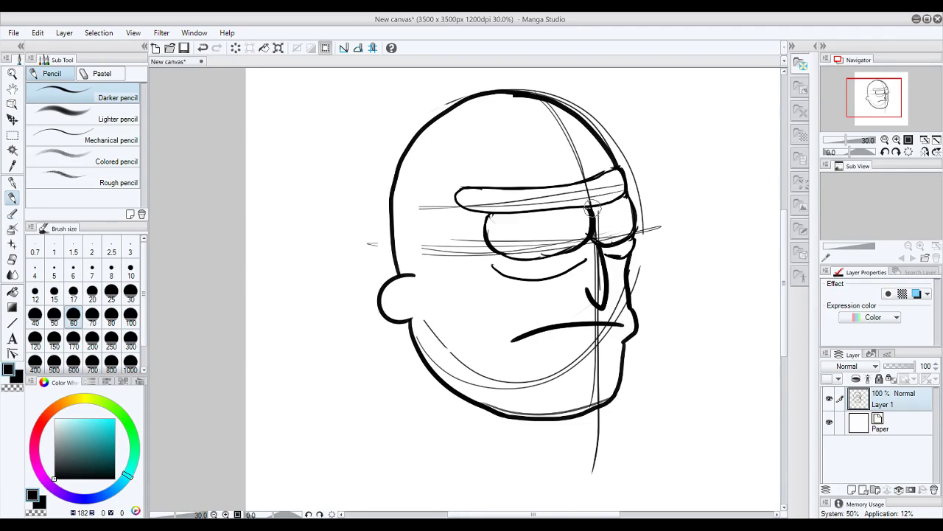
- Erase the lip bulge at the far end of the mouth and redraw it rounder between the cheek and chin outlines
mouse_move(642, 322)
mouse_down()
mouse_move(623, 348)
mouse_move(630, 318)
mouse_move(642, 322)
mouse_move(626, 352)
mouse_move(630, 370)
mouse_up()
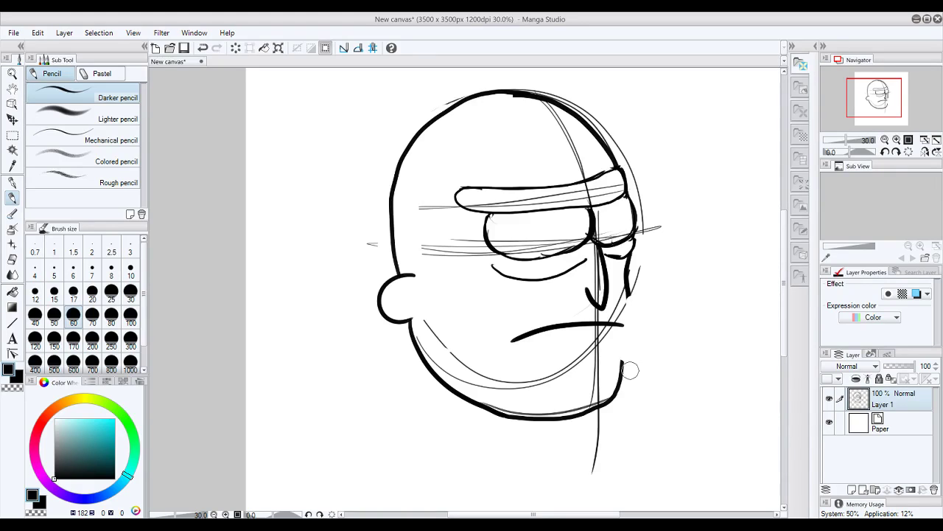
mouse_move(625, 342)
mouse_down()
mouse_move(625, 311)
mouse_move(638, 323)
mouse_move(624, 297)
mouse_up()
key(ctrl+z)
key(ctrl+z)
mouse_move(623, 343)
mouse_down()
mouse_move(636, 334)
mouse_move(624, 298)
mouse_up()
key(ctrl+z)
mouse_move(628, 343)
mouse_down()
mouse_move(641, 329)
mouse_move(625, 293)
mouse_move(619, 345)
mouse_move(625, 293)
mouse_move(636, 324)
mouse_move(622, 371)
mouse_up()
key(ctrl+z)
key(ctrl+z)
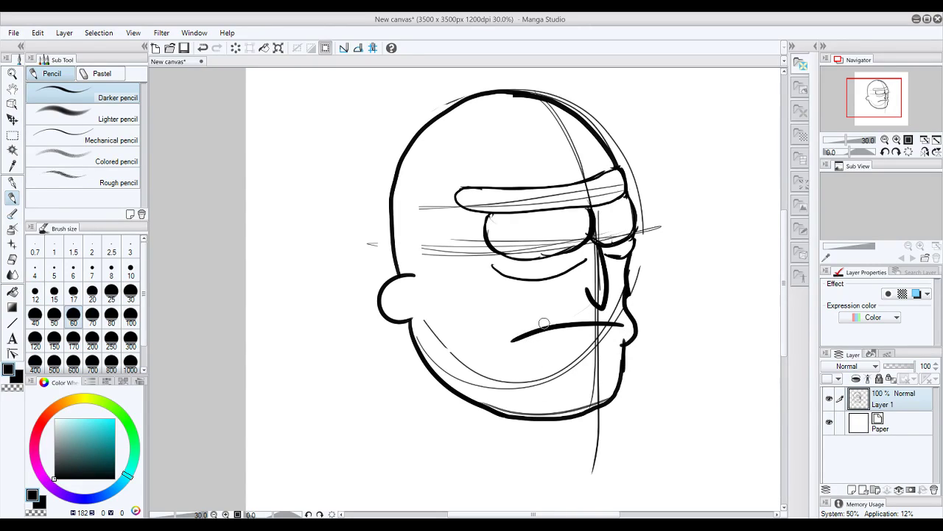
key(ctrl+z)
mouse_move(507, 330)
mouse_down()
mouse_move(522, 360)
mouse_move(515, 369)
mouse_up()
key(ctrl+z)
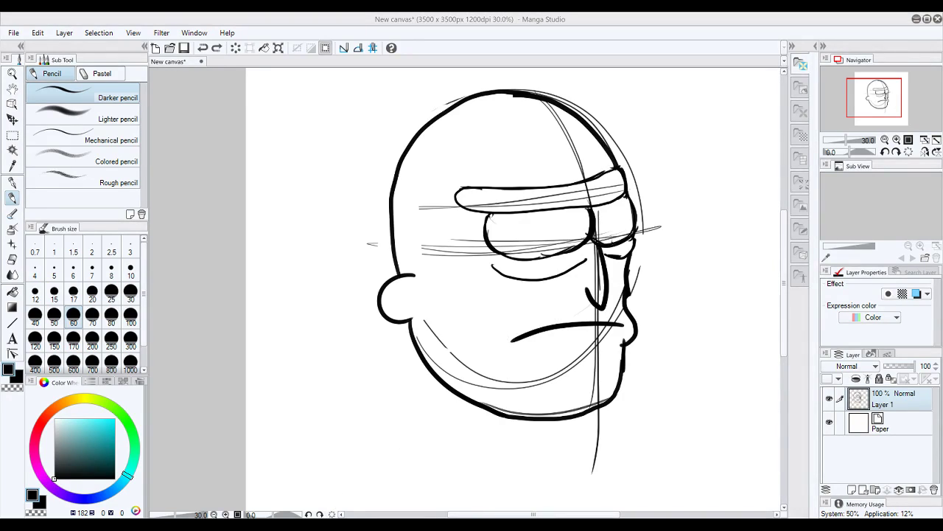
mouse_move(505, 326)
mouse_down()
mouse_move(470, 347)
mouse_move(519, 369)
mouse_up()
key(ctrl+z)
mouse_move(516, 309)
mouse_down()
mouse_move(469, 361)
mouse_move(526, 378)
mouse_move(483, 341)
mouse_move(520, 366)
mouse_move(479, 347)
mouse_move(529, 357)
mouse_up()
key(ctrl+z)
key(ctrl+z)
key(ctrl+z)
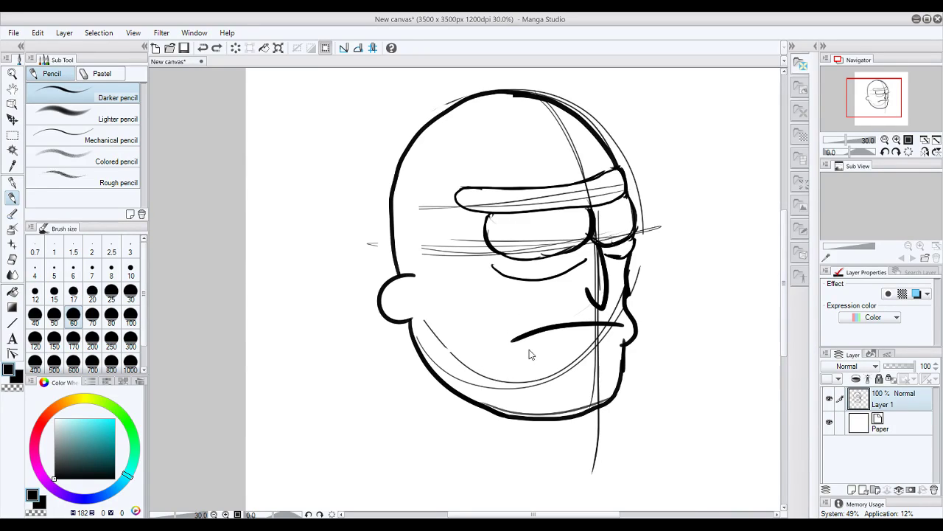
drag(494, 327, 508, 367)
key(ctrl+z)
mouse_move(496, 333)
mouse_down()
mouse_move(525, 361)
mouse_move(520, 370)
mouse_move(539, 353)
mouse_move(478, 351)
mouse_move(514, 361)
mouse_move(477, 346)
mouse_move(509, 361)
mouse_up()
key(ctrl+z)
key(ctrl+z)
key(ctrl+z)
key(ctrl+z)
- Draw a bold hooked cheek fold wrapping around the near corner of the mouth
mouse_move(496, 328)
mouse_down()
mouse_move(476, 348)
mouse_move(519, 361)
mouse_up()
key(ctrl+z)
mouse_move(514, 320)
mouse_down()
mouse_move(478, 348)
mouse_move(519, 361)
mouse_move(506, 333)
mouse_move(519, 360)
mouse_up()
key(ctrl+z)
key(ctrl+z)
drag(515, 319, 517, 361)
key(ctrl+z)
drag(515, 319, 517, 365)
key(ctrl+z)
mouse_move(508, 318)
mouse_down()
mouse_move(493, 363)
mouse_move(516, 373)
mouse_move(488, 355)
mouse_move(519, 363)
mouse_move(510, 326)
mouse_move(518, 359)
mouse_up()
key(ctrl+z)
key(ctrl+z)
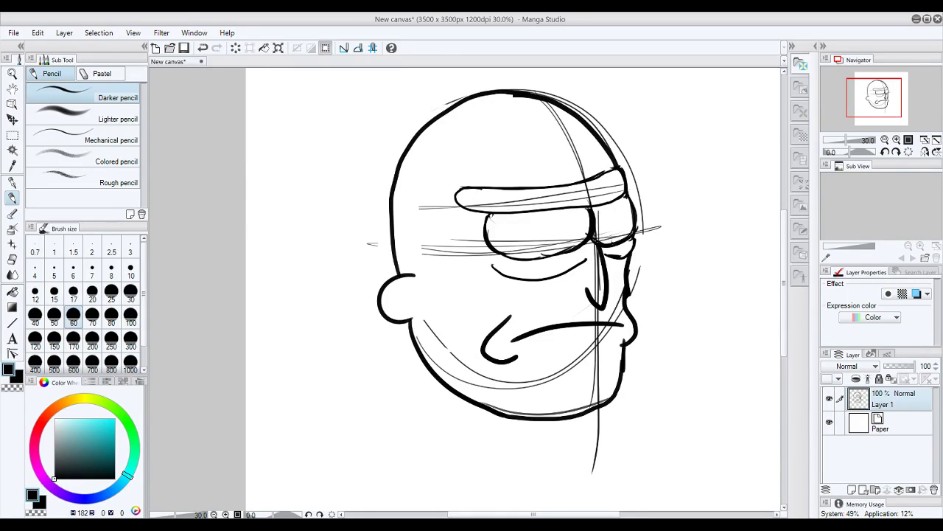
drag(456, 391, 466, 450)
key(ctrl+z)
drag(419, 354, 431, 431)
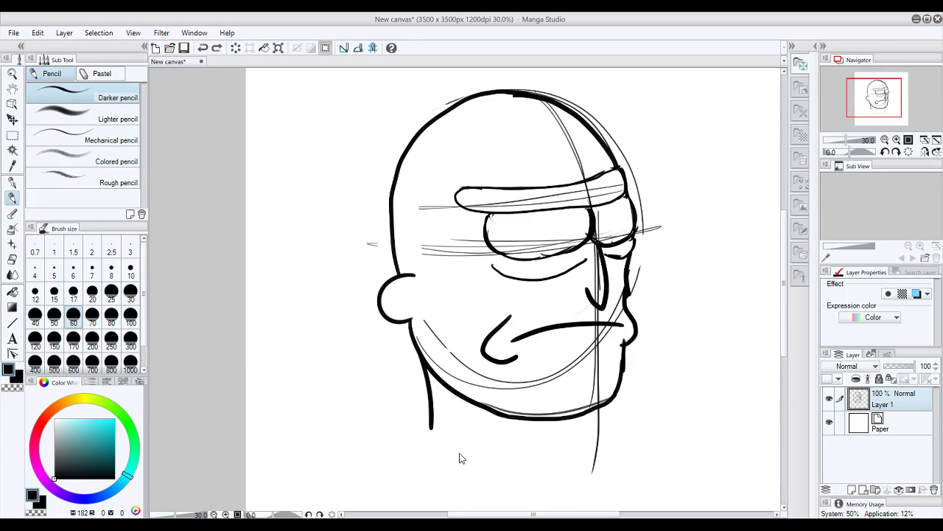
key(ctrl+z)
mouse_move(418, 359)
mouse_down()
mouse_move(454, 463)
mouse_move(541, 458)
mouse_up()
drag(564, 418, 545, 472)
key(ctrl+z)
key(ctrl+z)
drag(439, 386, 450, 456)
key(ctrl+z)
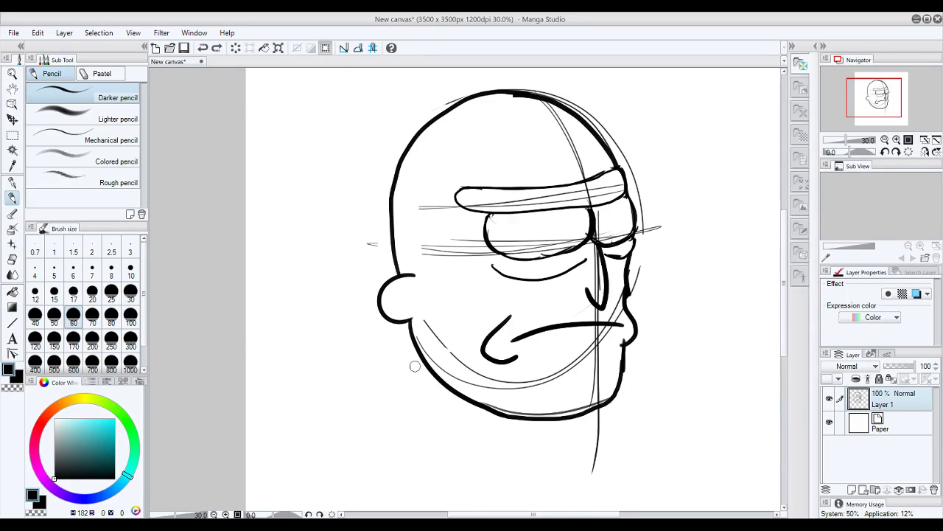
- Draw the back of the neck down from the jaw and a curved line for the neck's base
drag(428, 372, 444, 450)
key(ctrl+z)
drag(467, 410, 472, 464)
key(ctrl+z)
drag(417, 359, 424, 438)
key(ctrl+z)
mouse_move(425, 366)
mouse_down()
mouse_move(433, 443)
mouse_move(476, 457)
mouse_move(429, 446)
mouse_move(485, 475)
mouse_up()
key(ctrl+z)
- Draw the front of the neck from below the chin line down to the curved base, closing the neck shape
drag(495, 415, 485, 471)
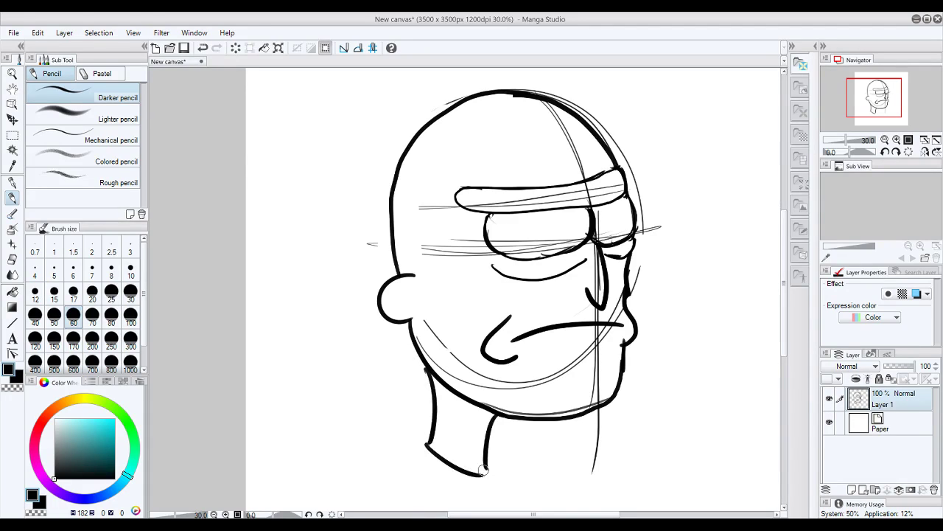
key(ctrl+z)
drag(512, 421, 505, 467)
key(ctrl+z)
key(ctrl+z)
drag(523, 416, 507, 479)
key(ctrl+z)
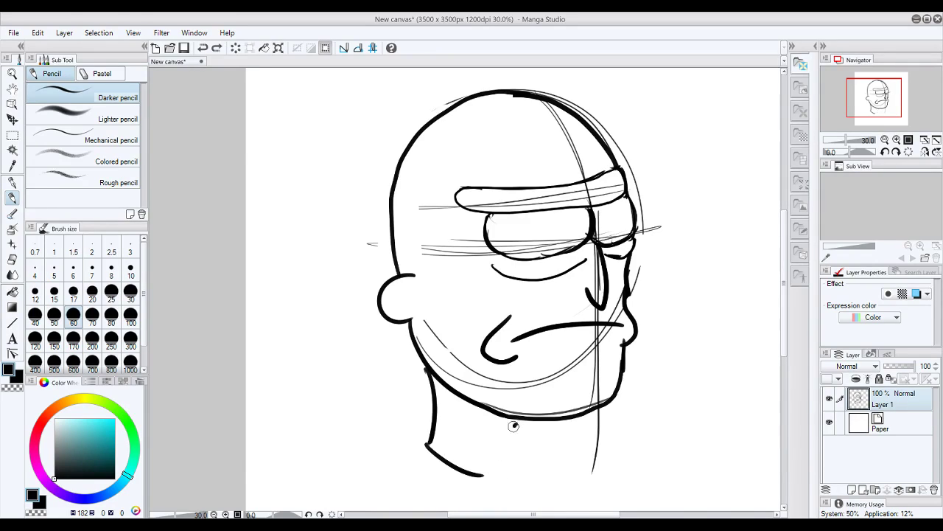
drag(515, 423, 486, 475)
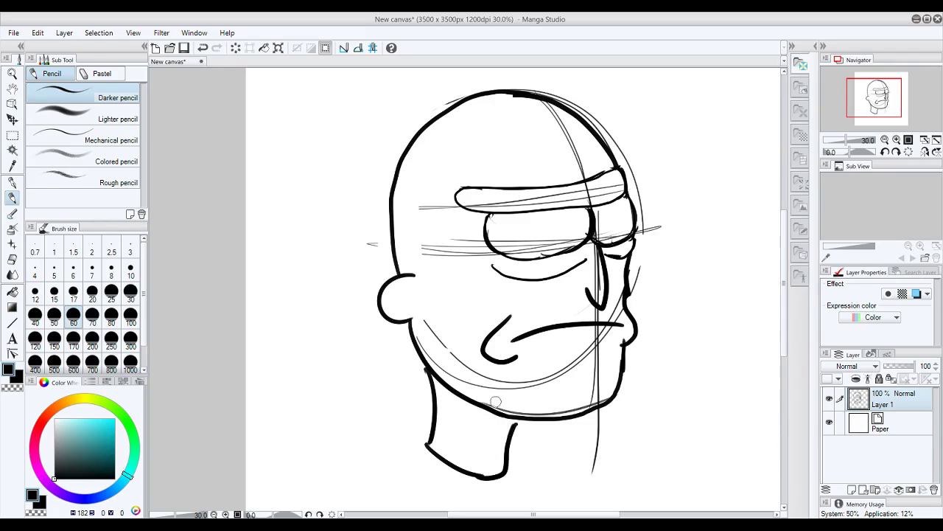
- Thicken the outline of the near eye and reinforce the outline of the far eye
click(884, 139)
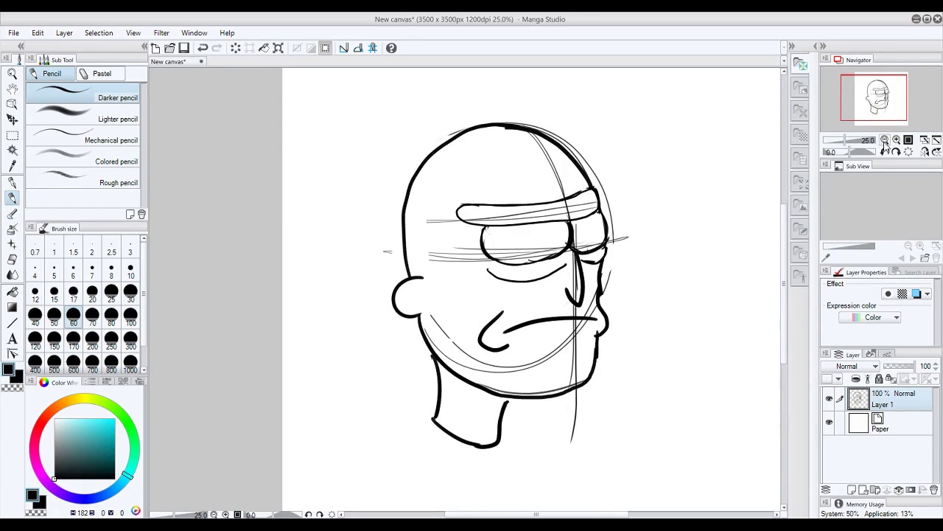
click(896, 139)
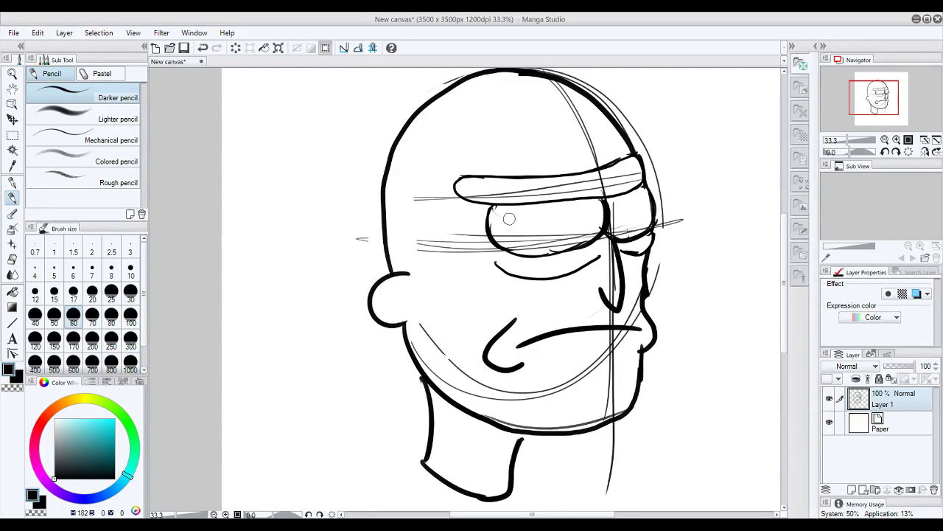
drag(492, 209, 507, 253)
key(ctrl+z)
drag(490, 206, 506, 249)
drag(596, 239, 545, 259)
key(ctrl+z)
mouse_move(596, 239)
mouse_down()
mouse_move(532, 260)
mouse_move(489, 246)
mouse_up()
drag(606, 228, 631, 246)
key(ctrl+z)
drag(622, 240, 628, 237)
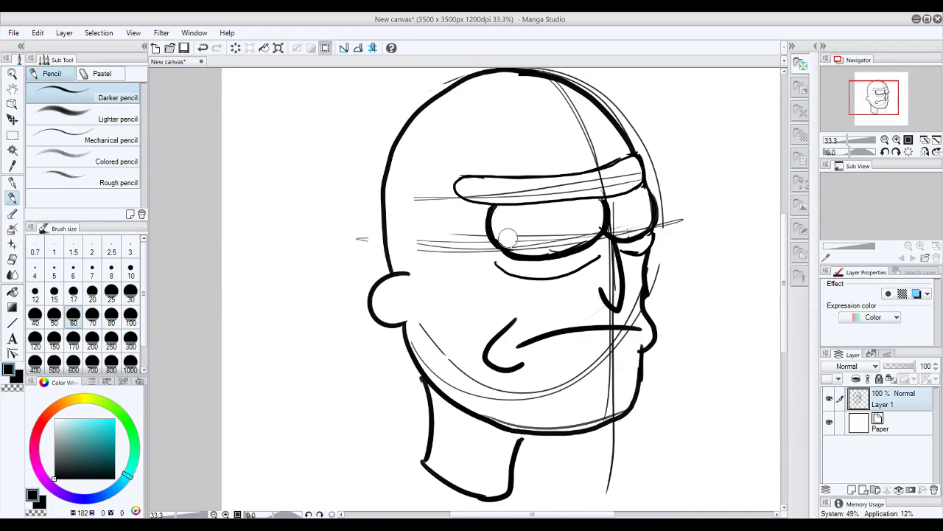
- Erase the guide lines crossing the inside of both eyes
mouse_move(506, 237)
mouse_down()
mouse_move(553, 245)
mouse_move(576, 235)
mouse_up()
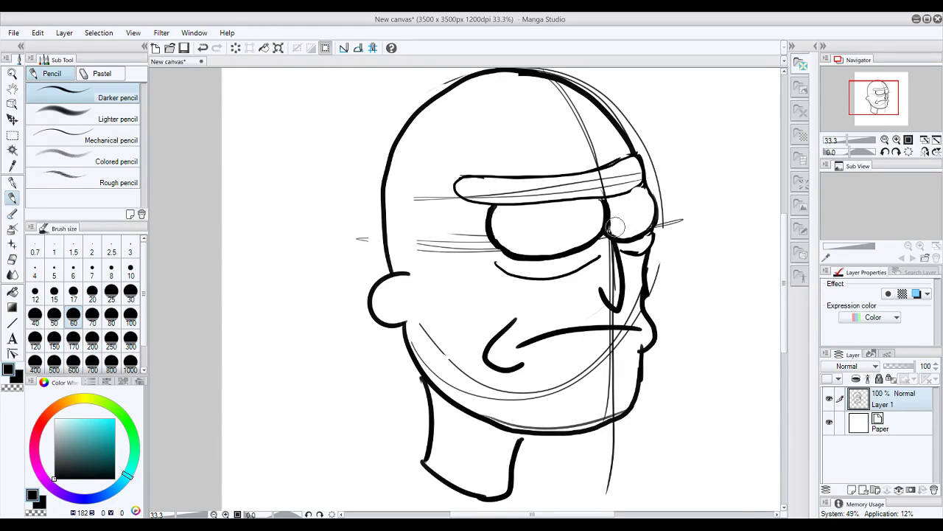
key(ctrl+z)
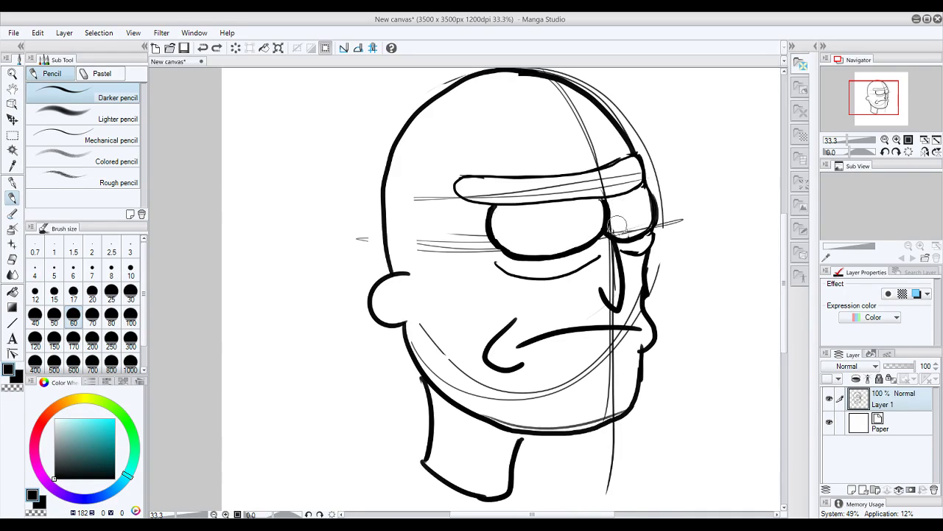
click(897, 140)
click(897, 140)
drag(876, 100, 885, 98)
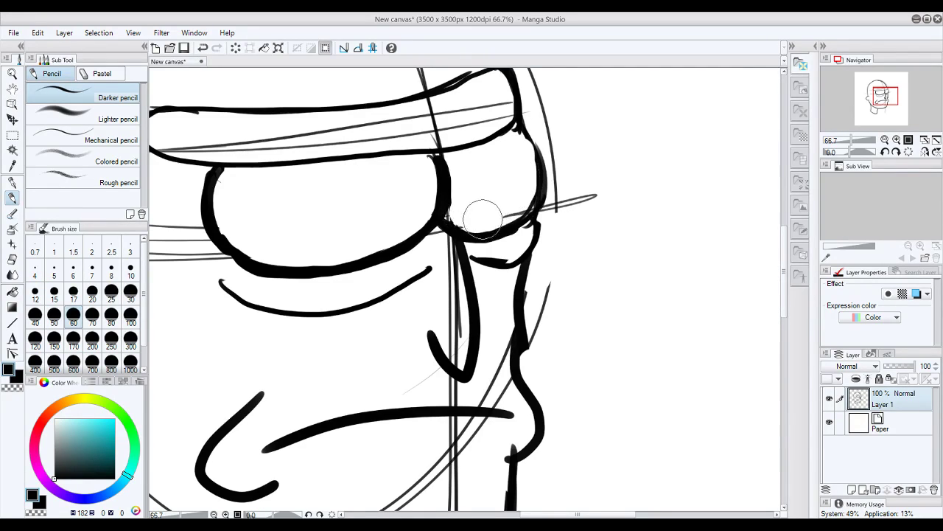
drag(524, 191, 467, 210)
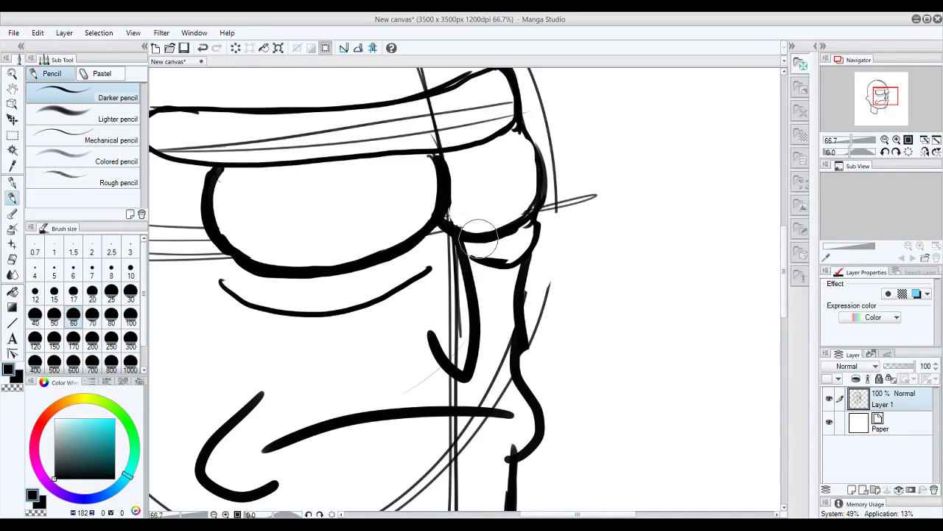
- With brush size 30, draw a wavy drool drip hanging from the mouth and a small irregular spot near the chin's front edge
click(884, 139)
click(884, 139)
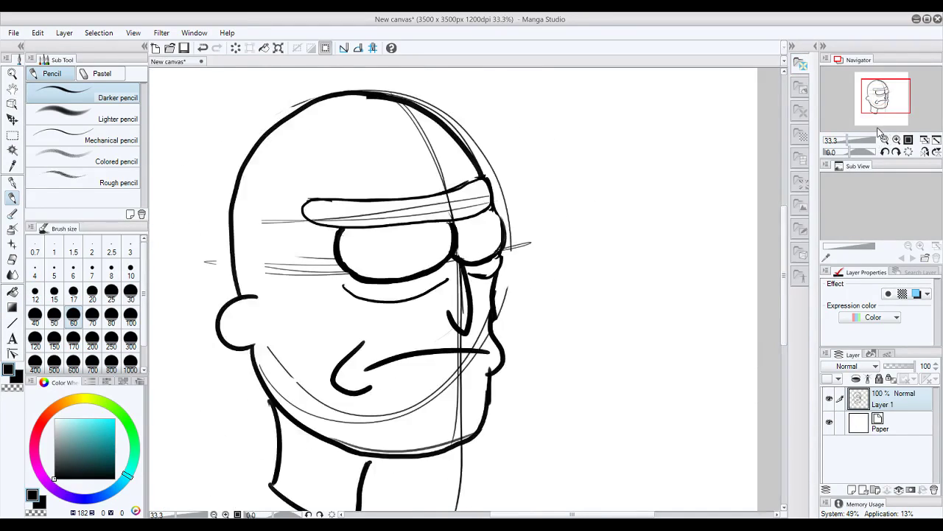
drag(871, 102, 867, 105)
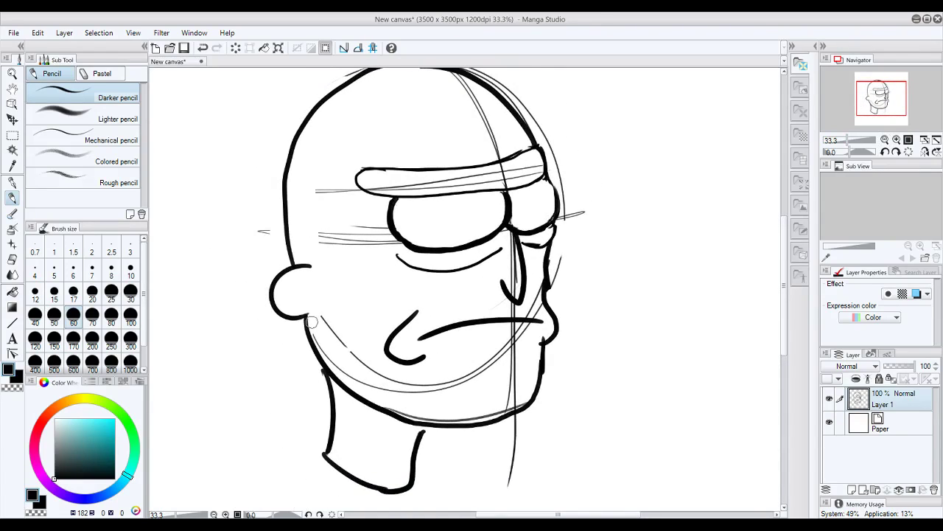
click(131, 293)
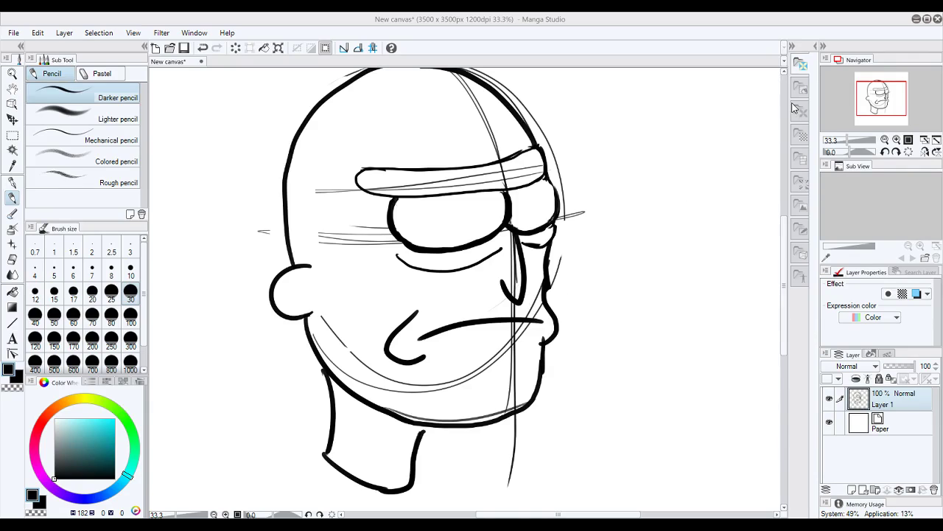
drag(472, 343, 469, 350)
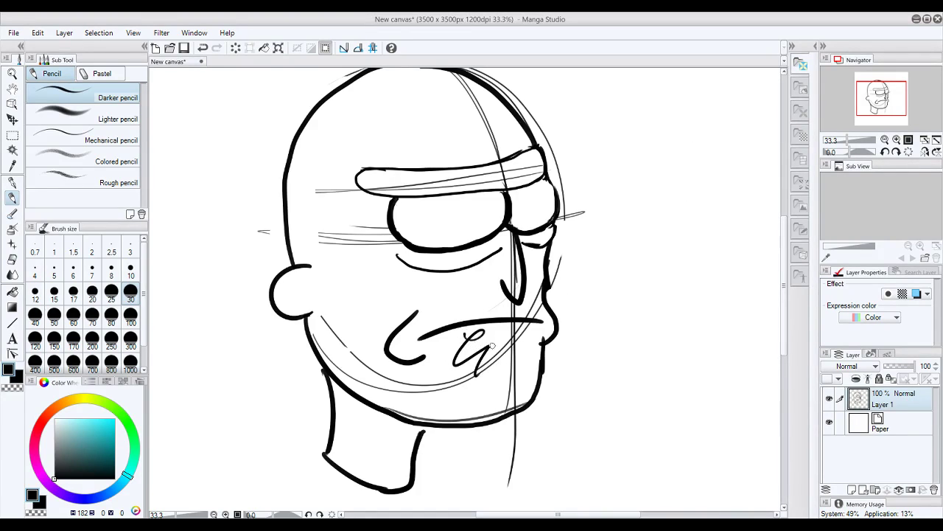
key(ctrl+z)
mouse_move(461, 331)
mouse_down()
mouse_move(468, 353)
mouse_move(486, 357)
mouse_move(485, 330)
mouse_move(460, 337)
mouse_move(470, 360)
mouse_move(481, 330)
mouse_up()
key(ctrl+z)
key(ctrl+z)
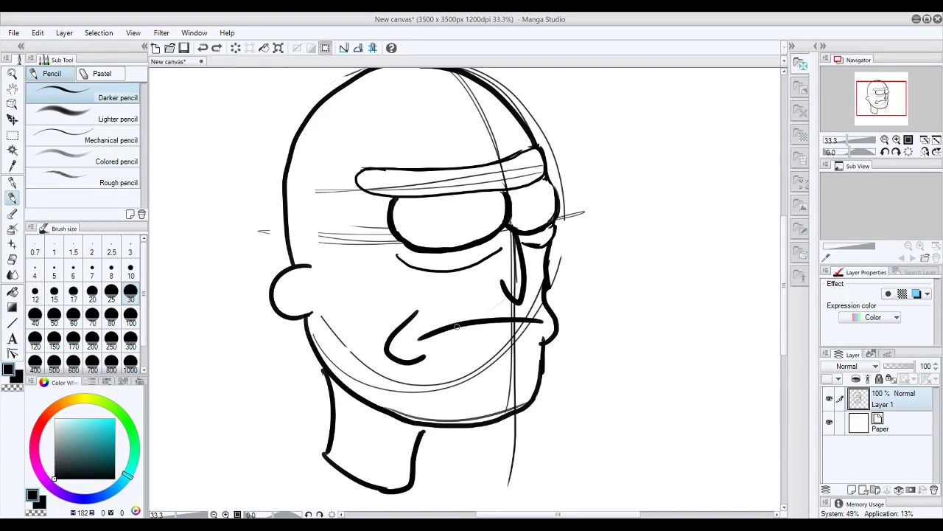
key(ctrl+z)
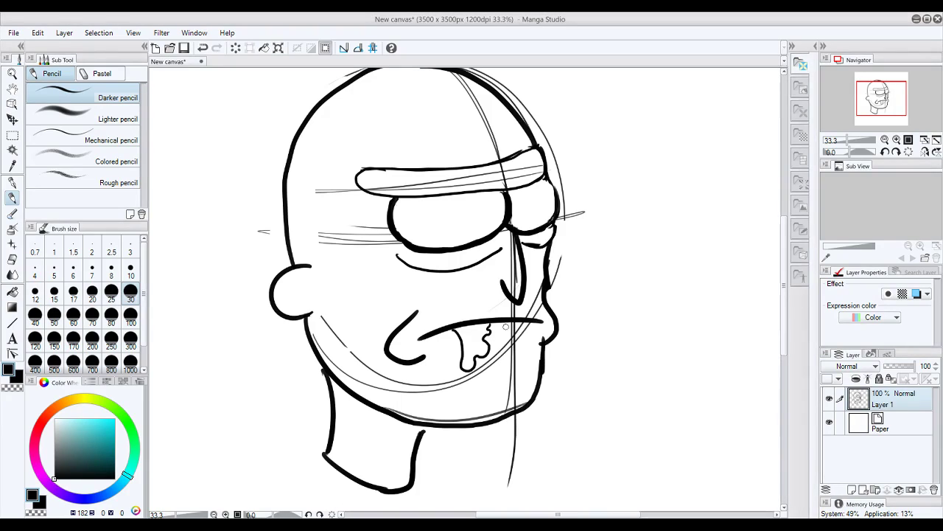
key(ctrl+z)
drag(536, 350, 530, 361)
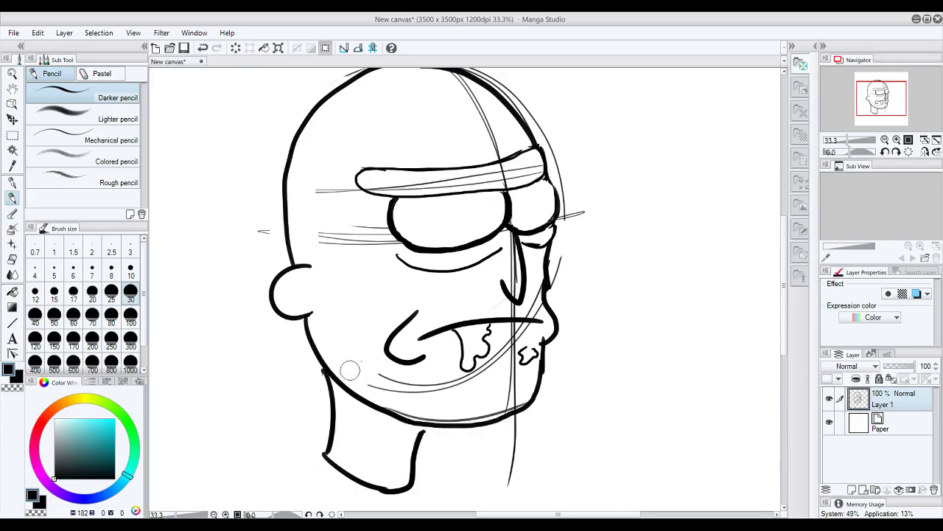
- Erase the circle and vertical guides across the lower face, along with the thin line under the near eye
mouse_move(368, 374)
mouse_down()
mouse_move(411, 388)
mouse_move(462, 383)
mouse_move(513, 332)
mouse_move(506, 400)
mouse_move(516, 390)
mouse_move(477, 411)
mouse_move(457, 406)
mouse_move(477, 402)
mouse_up()
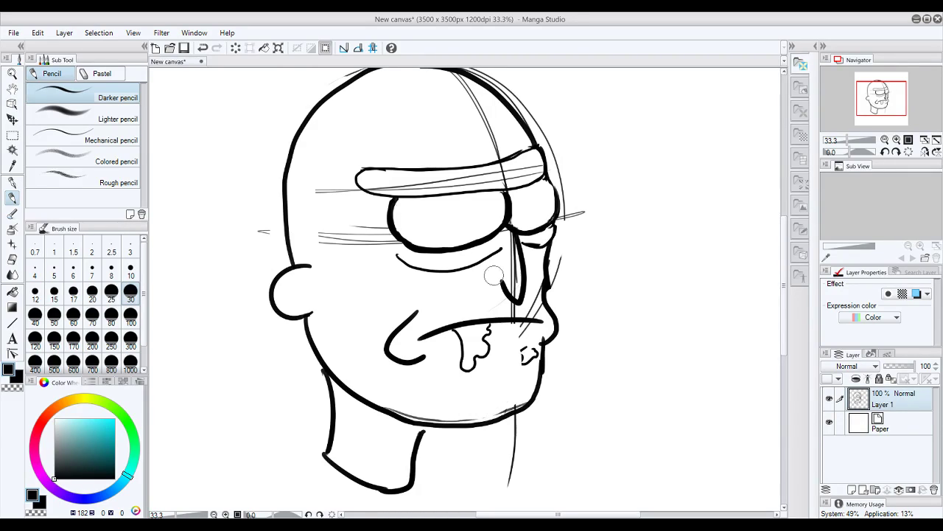
mouse_move(510, 264)
mouse_down()
mouse_move(512, 271)
mouse_move(499, 270)
mouse_move(502, 247)
mouse_move(447, 270)
mouse_move(391, 261)
mouse_move(507, 270)
mouse_move(510, 243)
mouse_move(488, 256)
mouse_up()
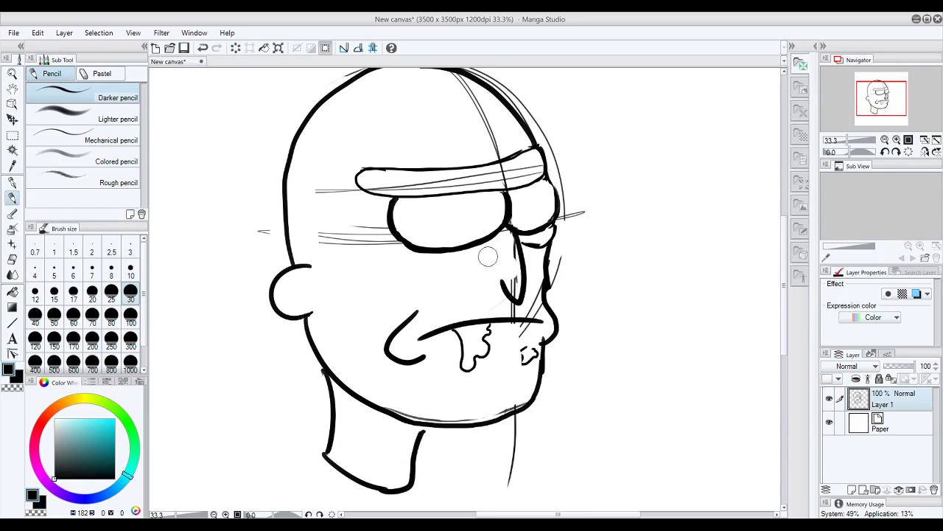
scroll(488, 257, down, 1)
key(ctrl+z)
mouse_move(410, 258)
mouse_down()
mouse_move(444, 267)
mouse_move(496, 251)
mouse_up()
key(ctrl+z)
drag(410, 259, 503, 251)
key(ctrl+z)
drag(412, 259, 510, 243)
key(ctrl+z)
mouse_move(407, 252)
mouse_down()
mouse_move(441, 269)
mouse_move(493, 246)
mouse_up()
key(ctrl+z)
drag(407, 266, 491, 254)
key(ctrl+z)
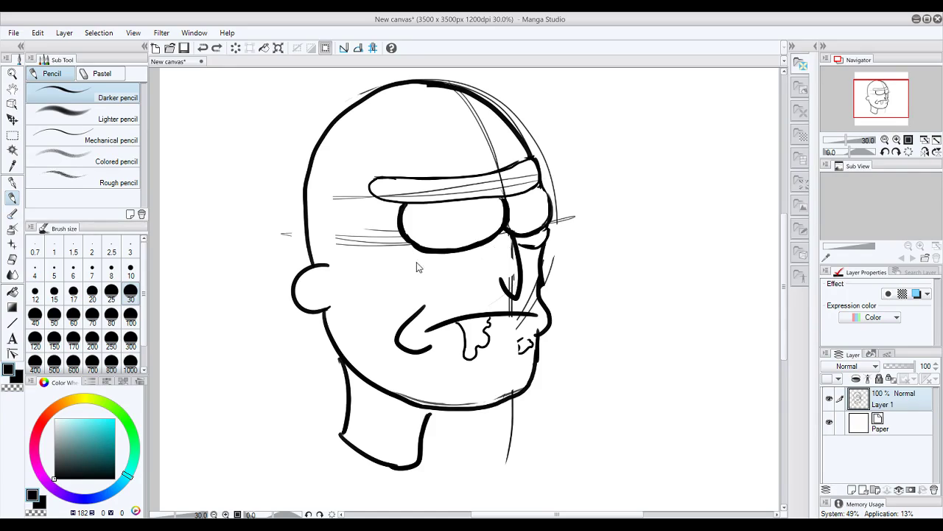
drag(409, 256, 499, 249)
key(ctrl+z)
mouse_move(404, 258)
mouse_down()
mouse_move(501, 241)
mouse_move(407, 258)
mouse_up()
key(ctrl+z)
key(ctrl+z)
- With brush size 60, draw a bold curved bag line under the near eye and repair the small spot's outline near the chin
click(73, 325)
mouse_move(501, 253)
mouse_down()
mouse_move(458, 268)
mouse_move(402, 266)
mouse_up()
key(ctrl+z)
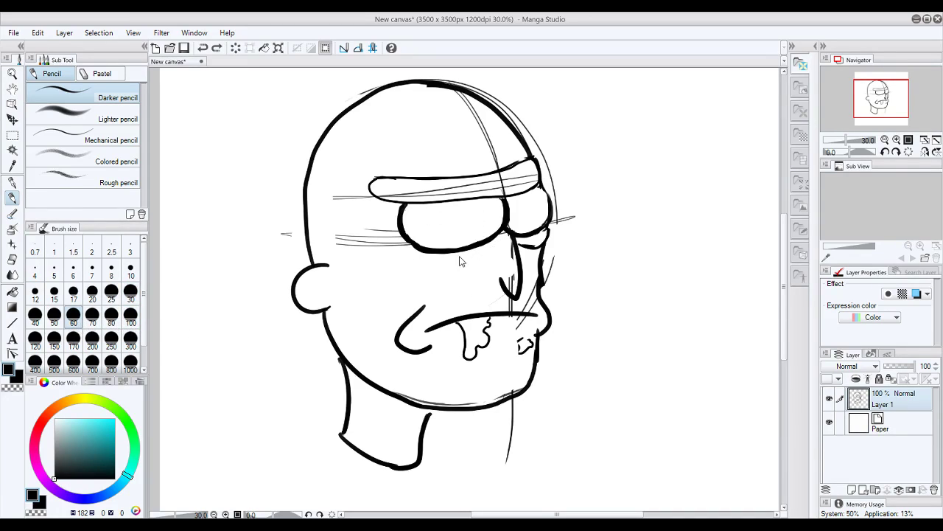
mouse_move(500, 244)
mouse_down()
mouse_move(454, 269)
mouse_move(403, 262)
mouse_up()
key(ctrl+z)
mouse_move(506, 239)
mouse_down()
mouse_move(477, 259)
mouse_move(409, 254)
mouse_up()
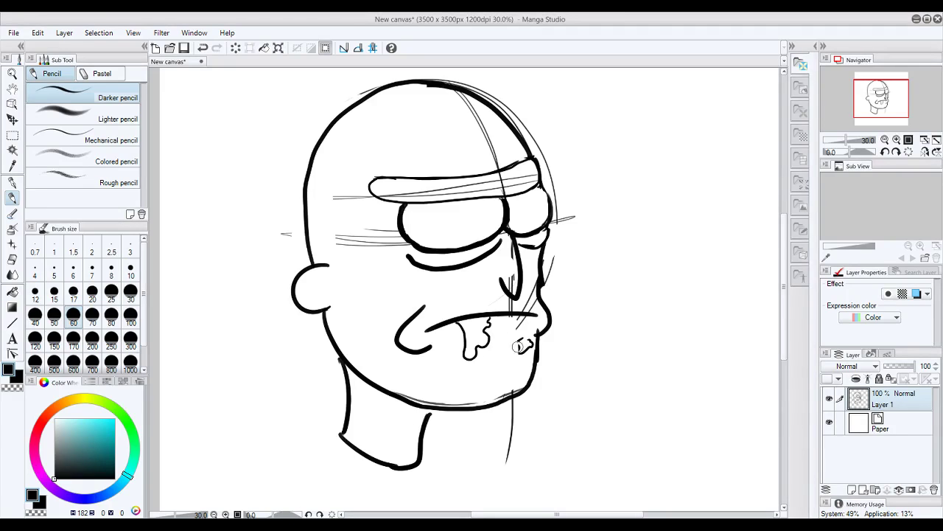
drag(521, 342, 522, 352)
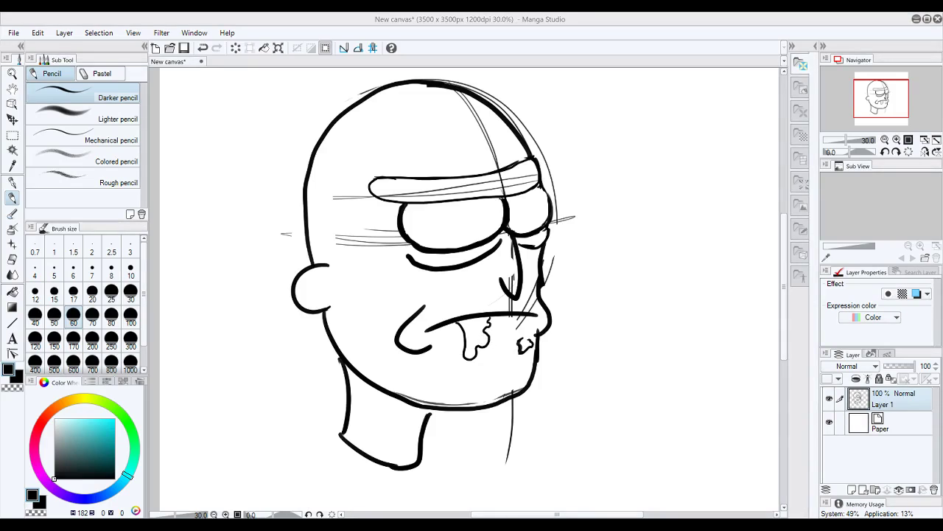
- Draw three zigzag hair spikes of increasing size from the back of the neck up to behind the ear
mouse_move(347, 370)
mouse_down()
mouse_move(317, 385)
mouse_move(325, 353)
mouse_move(283, 363)
mouse_move(322, 350)
mouse_move(328, 360)
mouse_move(288, 367)
mouse_move(305, 301)
mouse_up()
key(ctrl+z)
key(ctrl+z)
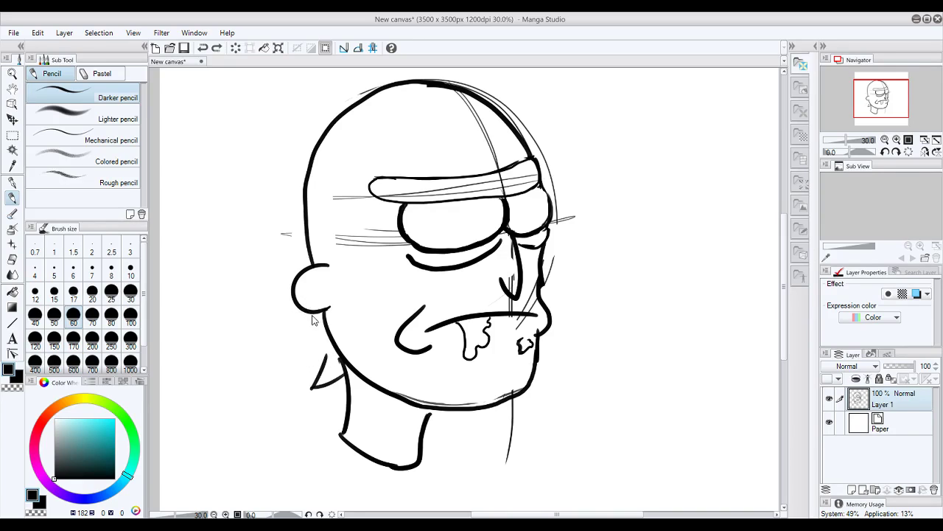
mouse_move(329, 354)
mouse_down()
mouse_move(271, 388)
mouse_move(298, 313)
mouse_move(238, 328)
mouse_move(284, 217)
mouse_up()
key(ctrl+z)
key(ctrl+z)
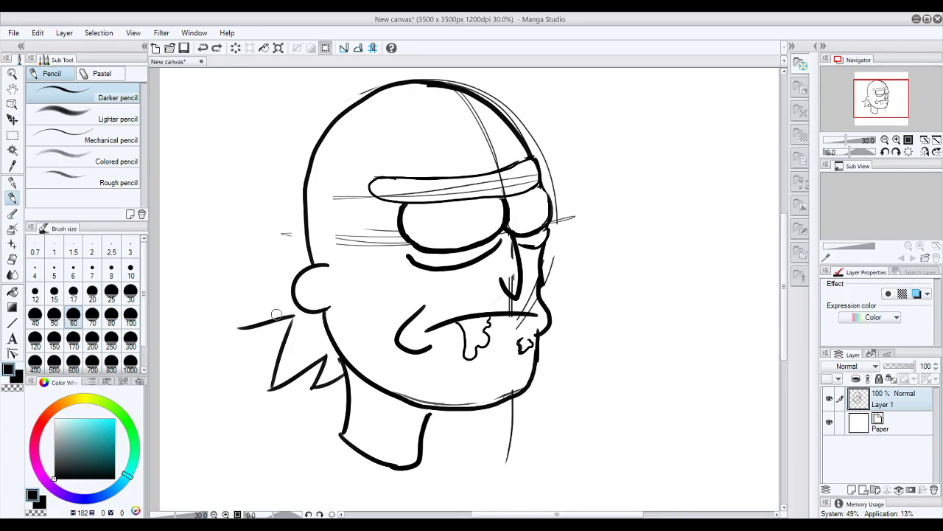
mouse_move(237, 328)
mouse_down()
mouse_move(224, 322)
mouse_move(226, 307)
mouse_move(280, 235)
mouse_move(214, 213)
mouse_up()
key(ctrl+z)
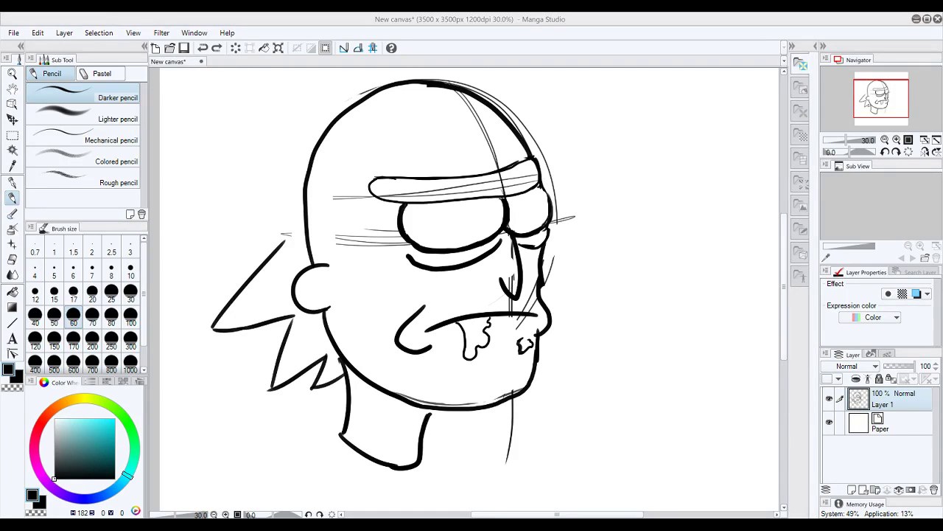
- Draw a large pointed hair spike behind the skull, continuing from the spike behind the ear up toward the crown
drag(785, 222, 784, 214)
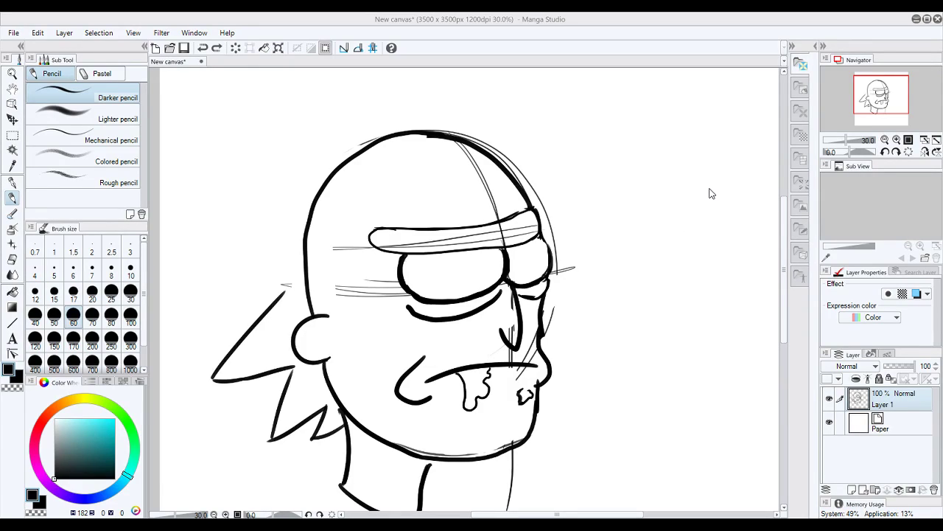
drag(276, 221, 267, 268)
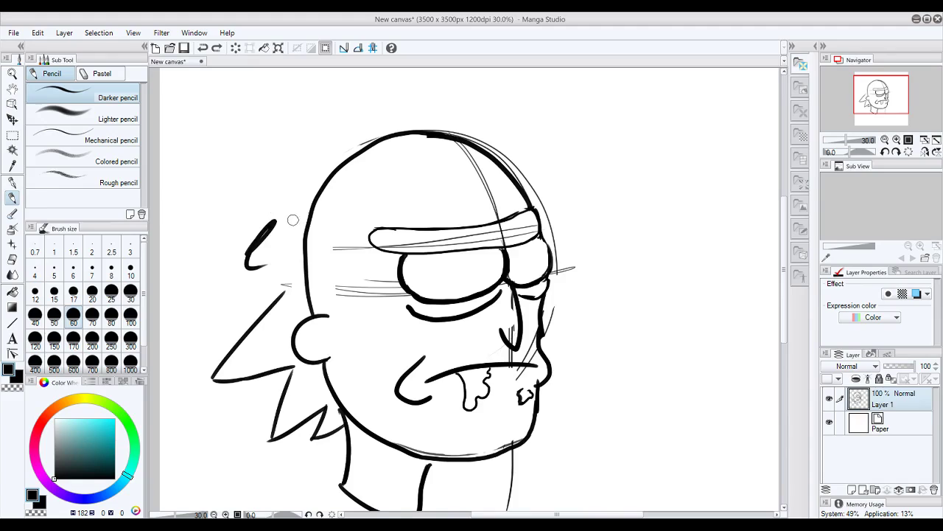
key(ctrl+z)
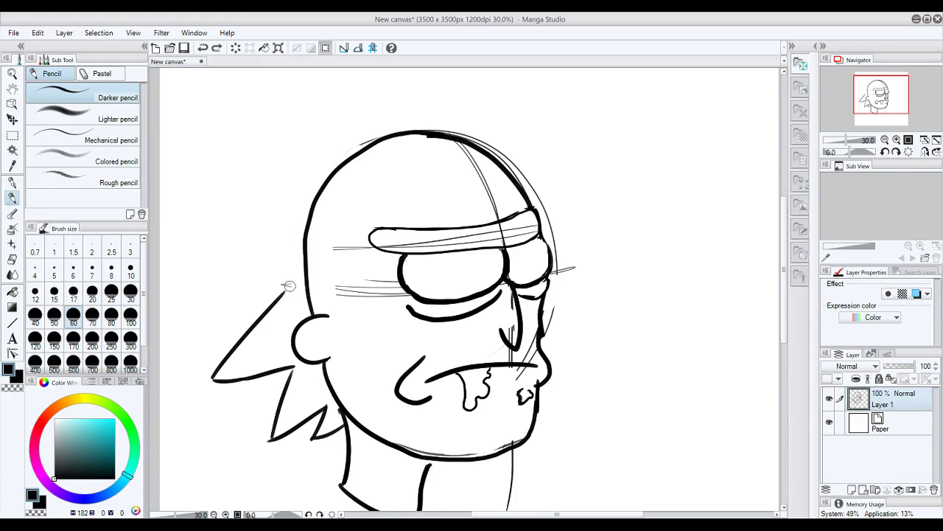
drag(282, 293, 204, 213)
key(ctrl+z)
mouse_move(287, 292)
mouse_down()
mouse_move(184, 226)
mouse_move(302, 126)
mouse_up()
key(ctrl+z)
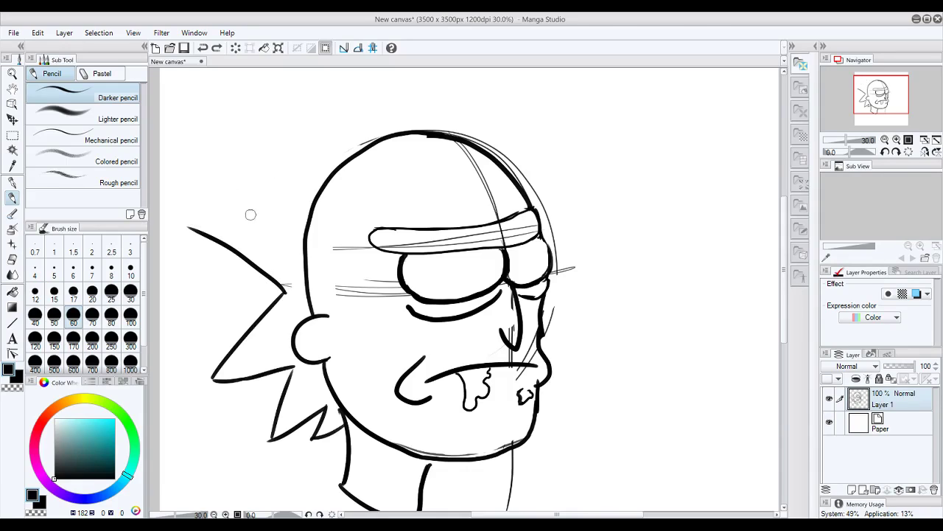
key(ctrl+z)
drag(286, 291, 188, 202)
drag(187, 198, 303, 149)
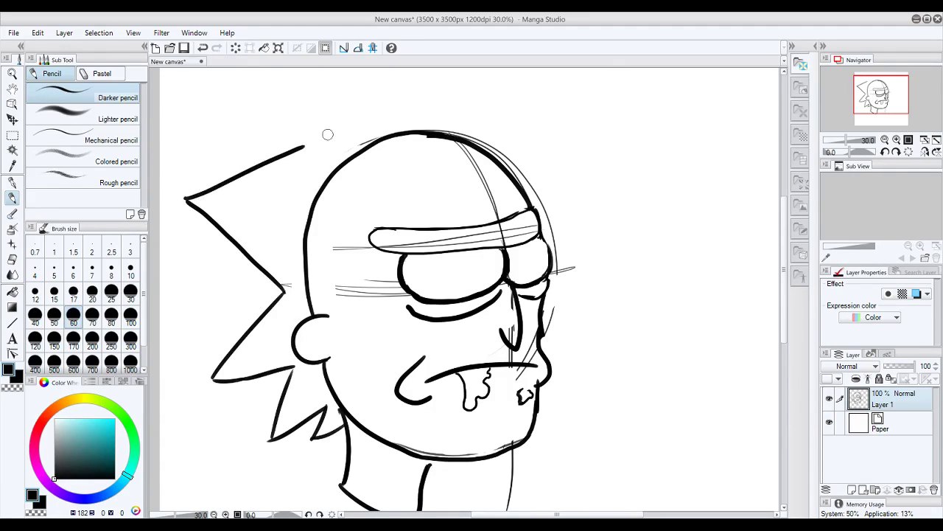
click(889, 85)
drag(887, 85, 885, 89)
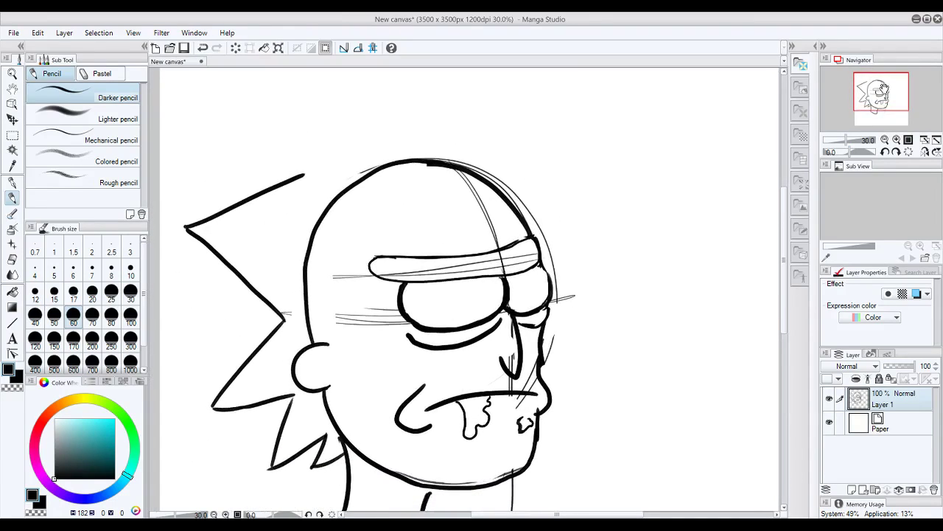
mouse_move(304, 167)
mouse_down()
mouse_move(209, 106)
mouse_move(408, 112)
mouse_up()
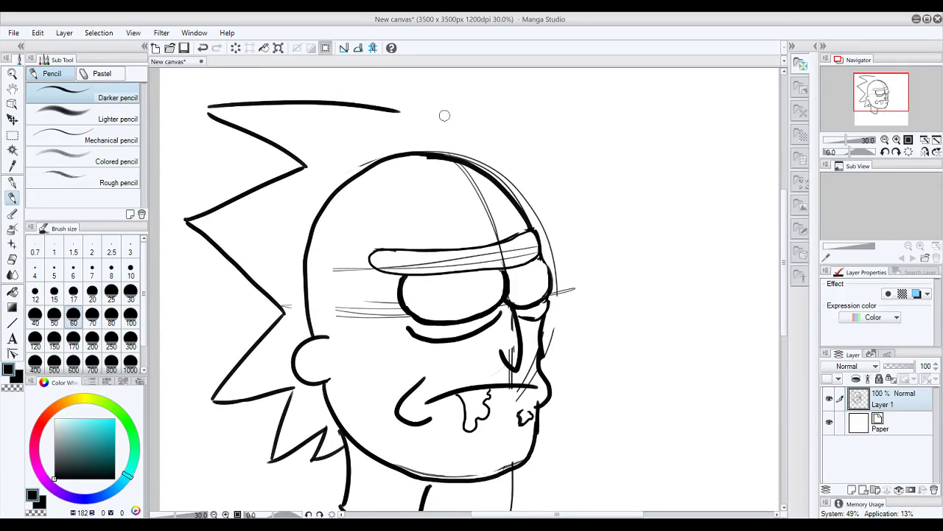
key(ctrl+z)
key(ctrl+z)
drag(304, 168, 261, 88)
key(ctrl+z)
drag(861, 87, 858, 84)
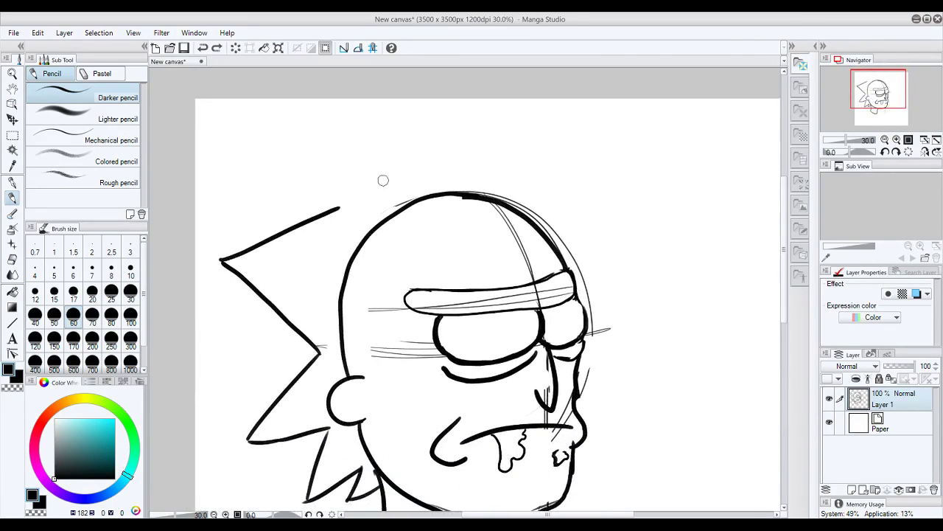
drag(338, 206, 292, 115)
key(ctrl+z)
drag(339, 208, 287, 96)
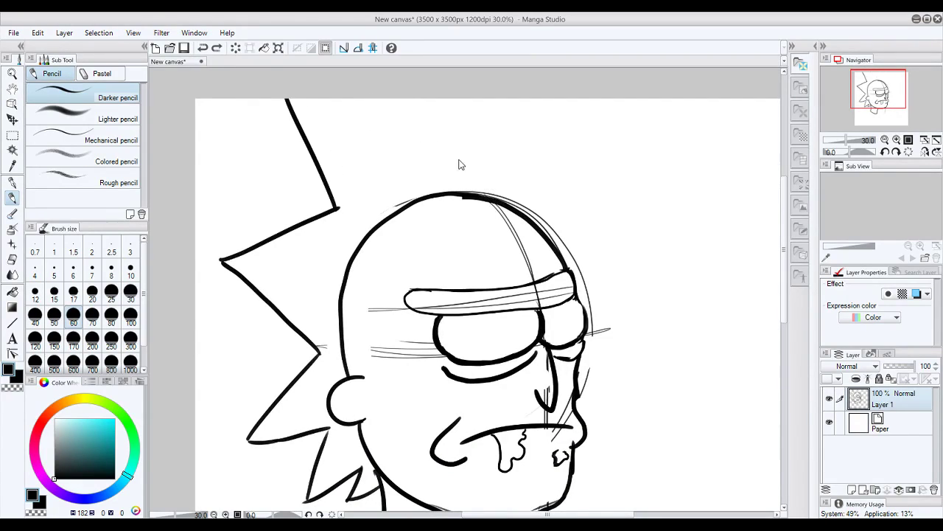
key(ctrl+z)
drag(340, 207, 238, 138)
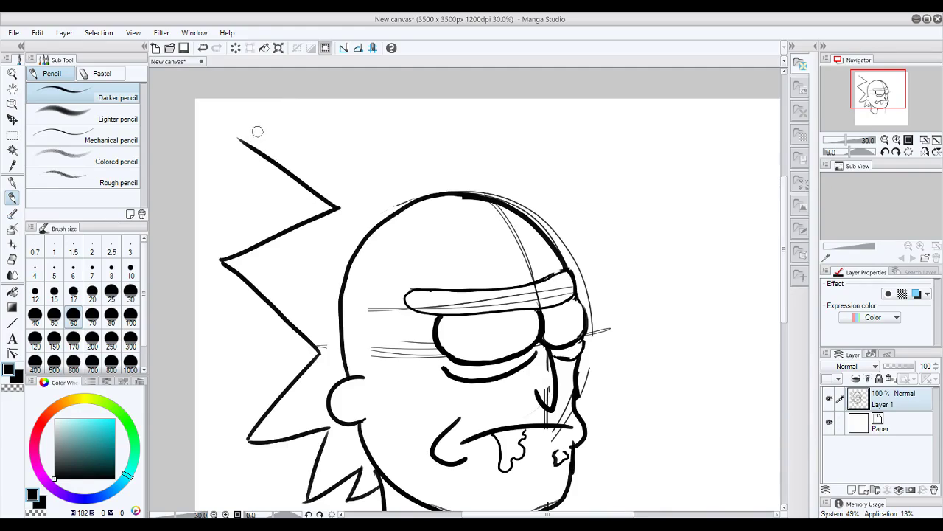
key(ctrl+z)
drag(340, 208, 333, 97)
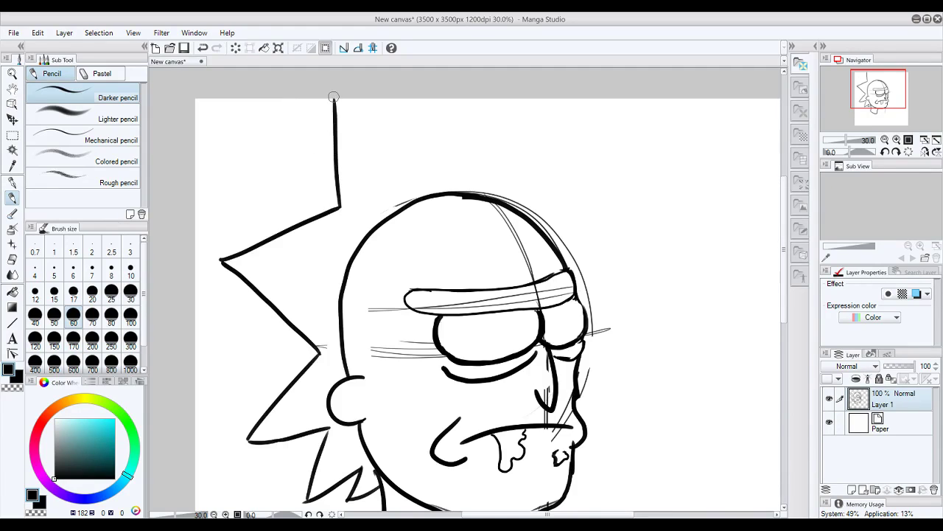
drag(390, 98, 446, 176)
key(ctrl+z)
key(ctrl+z)
drag(340, 209, 289, 112)
drag(366, 107, 442, 181)
key(ctrl+z)
key(ctrl+z)
- Draw two tall hair spikes above the skull, both running off the canvas's upper edge
mouse_move(338, 206)
mouse_down()
mouse_move(303, 98)
mouse_move(462, 156)
mouse_up()
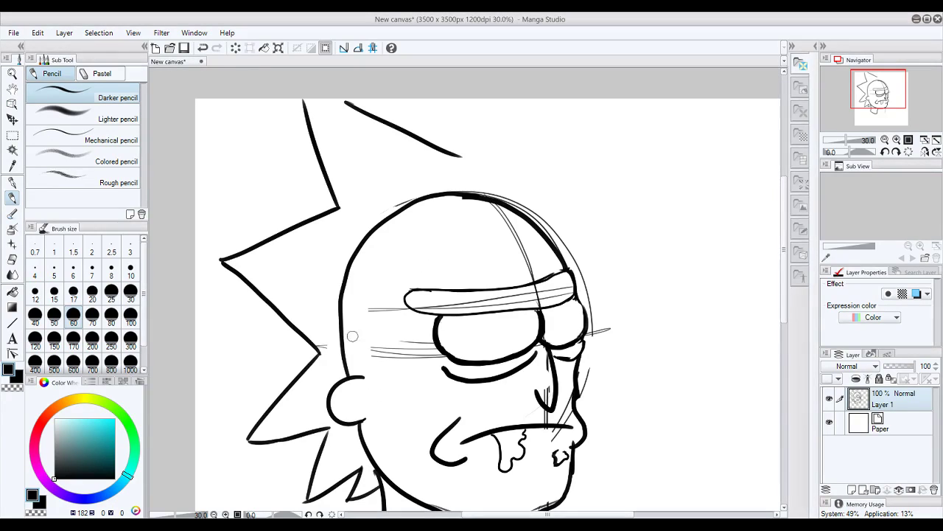
drag(464, 159, 548, 86)
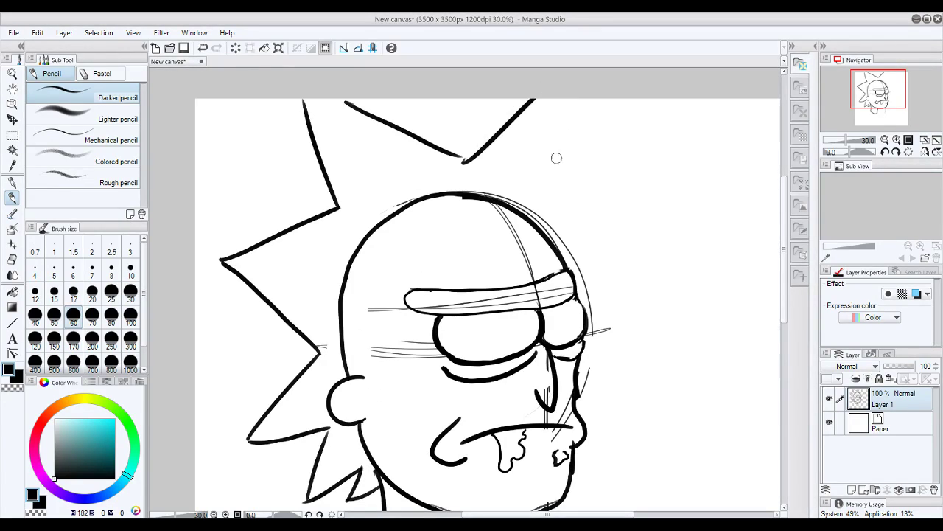
drag(558, 187, 557, 97)
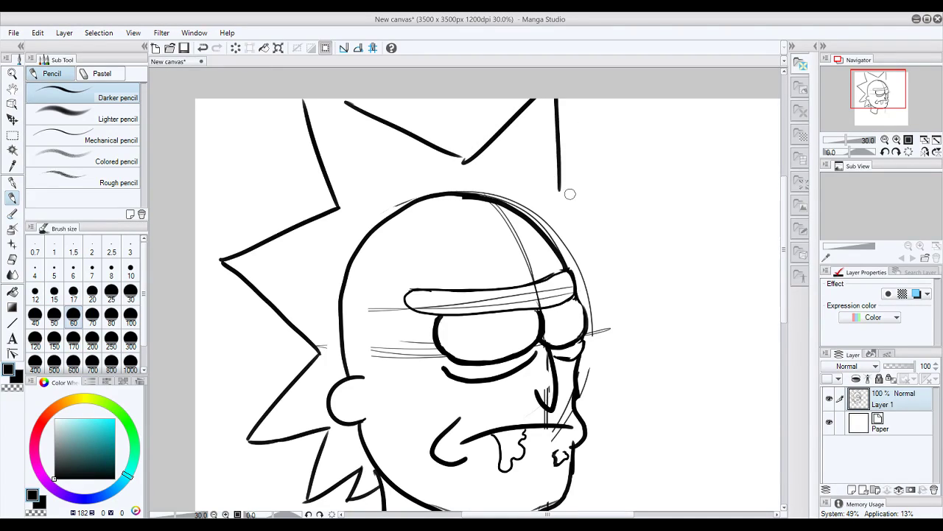
drag(869, 110, 874, 114)
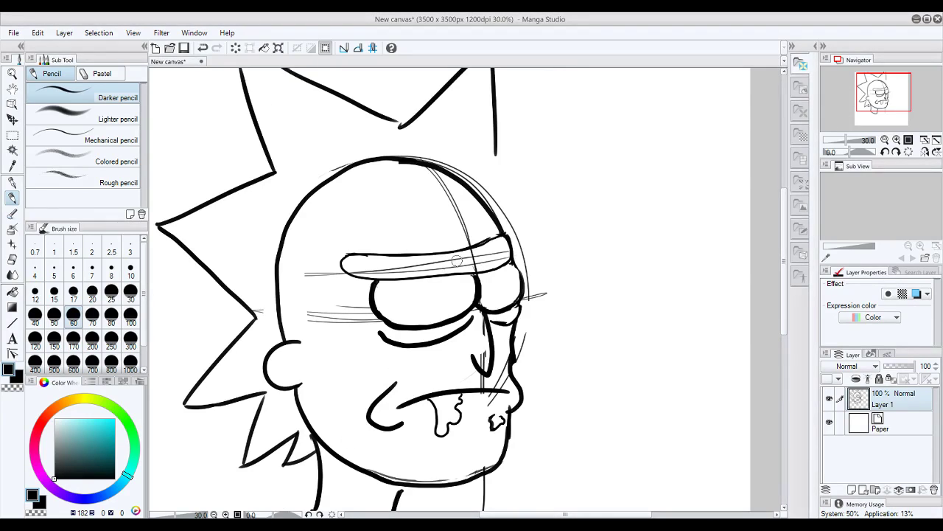
drag(501, 162, 579, 131)
key(ctrl+z)
drag(496, 160, 601, 146)
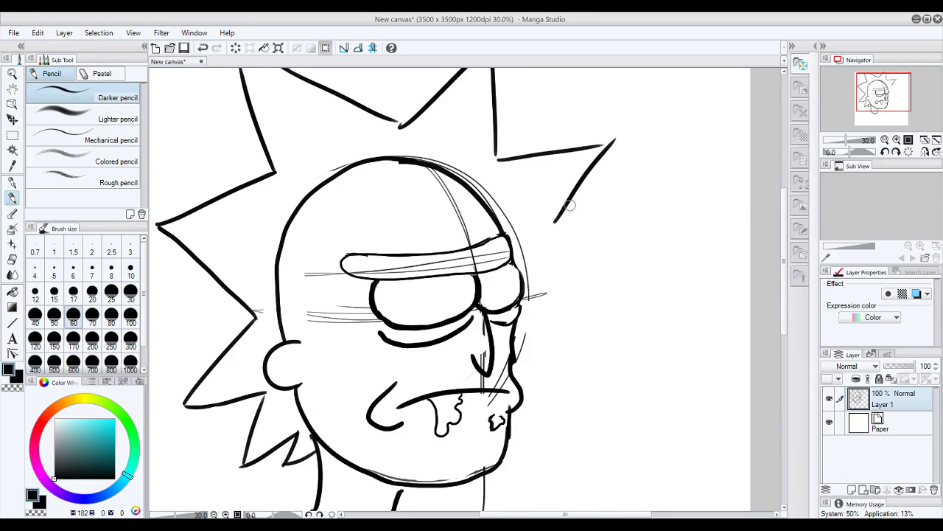
key(ctrl+z)
drag(504, 157, 603, 173)
key(ctrl+z)
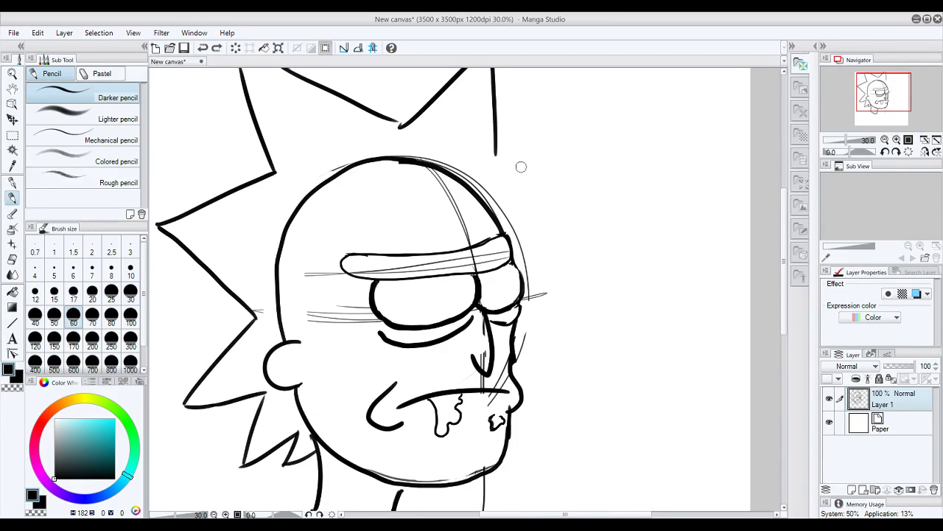
drag(499, 155, 612, 179)
drag(547, 238, 602, 172)
key(ctrl+z)
key(ctrl+z)
- Draw two hair spikes in front of the forehead, ending the lower one against the far eye
drag(506, 155, 587, 170)
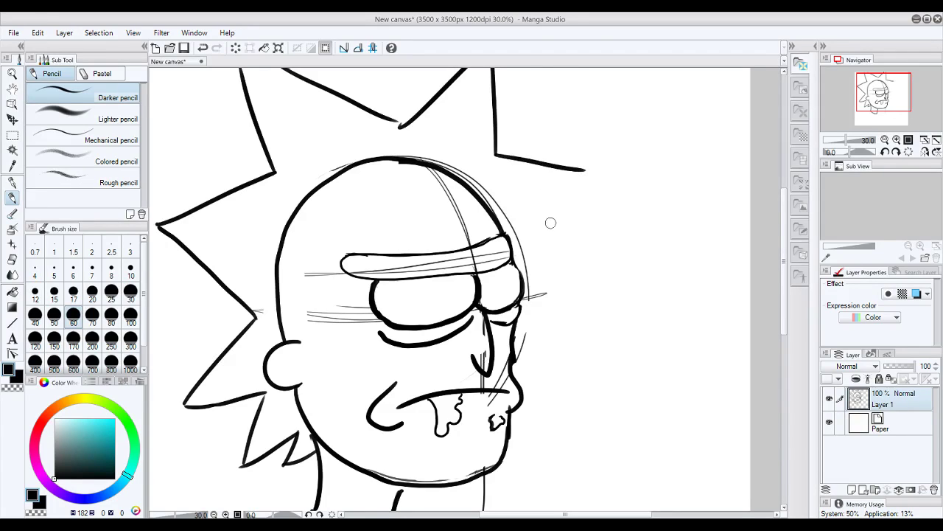
drag(546, 234, 587, 170)
mouse_move(883, 99)
mouse_down()
mouse_move(883, 116)
mouse_move(884, 104)
mouse_up()
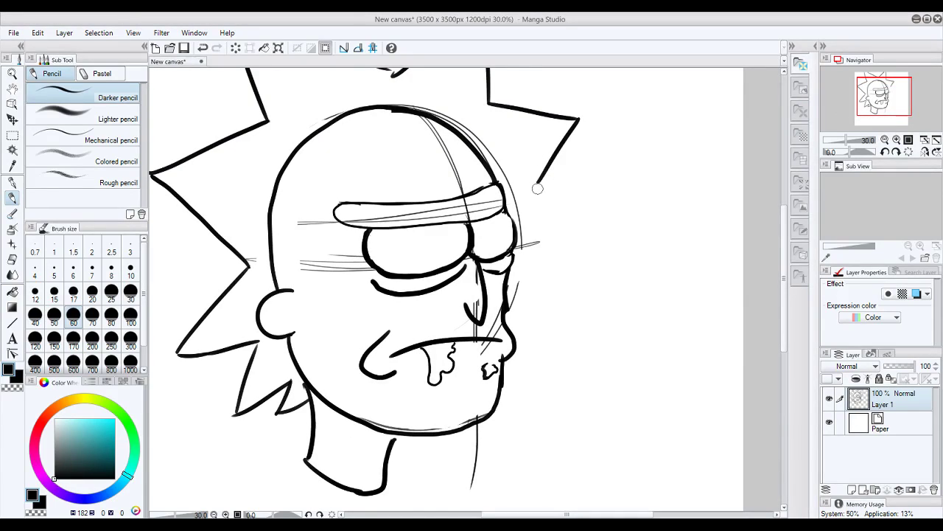
drag(536, 186, 587, 211)
drag(540, 245, 591, 207)
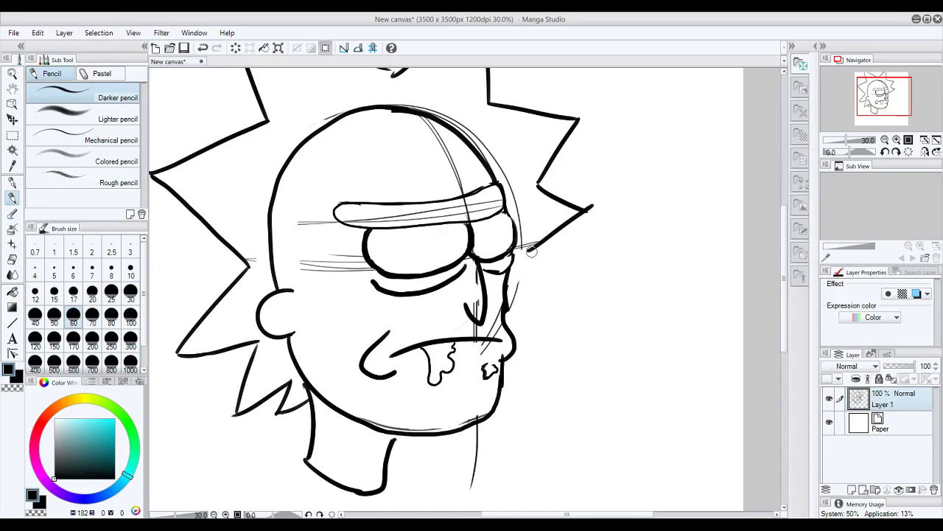
key(ctrl+z)
drag(518, 256, 584, 214)
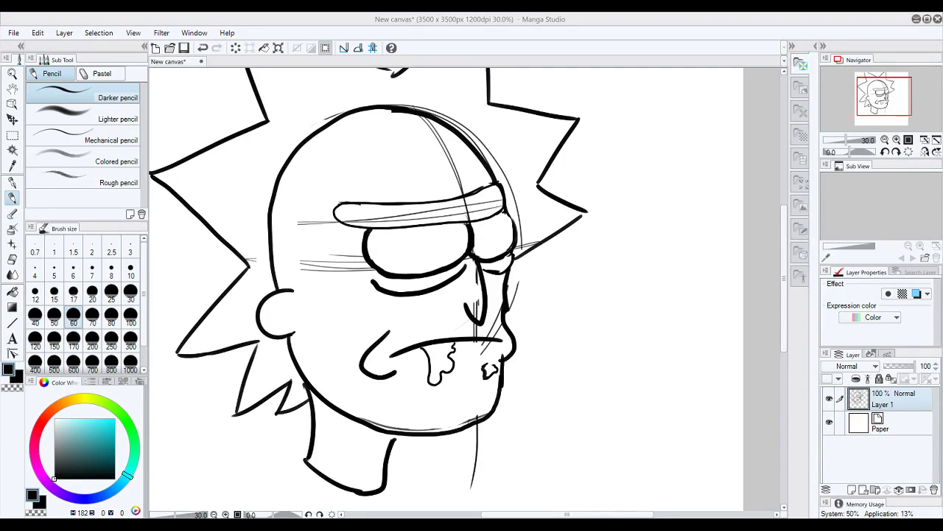
mouse_move(513, 332)
mouse_down()
mouse_move(545, 347)
mouse_move(541, 359)
mouse_up()
key(ctrl+z)
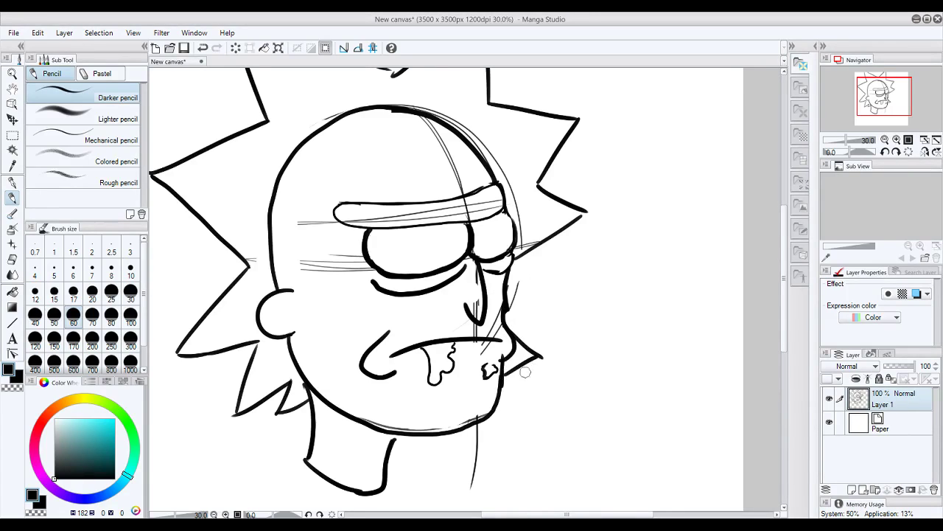
key(ctrl+z)
key(ctrl+z)
mouse_move(504, 327)
mouse_down()
mouse_move(528, 347)
mouse_move(499, 378)
mouse_up()
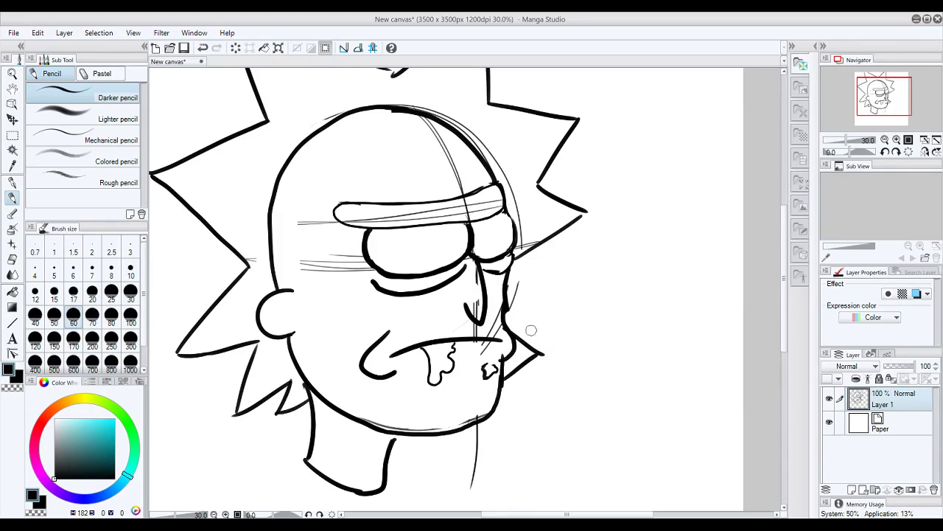
key(ctrl+z)
key(ctrl+z)
mouse_move(510, 282)
mouse_down()
mouse_move(546, 310)
mouse_move(529, 308)
mouse_move(525, 327)
mouse_up()
key(ctrl+z)
key(ctrl+z)
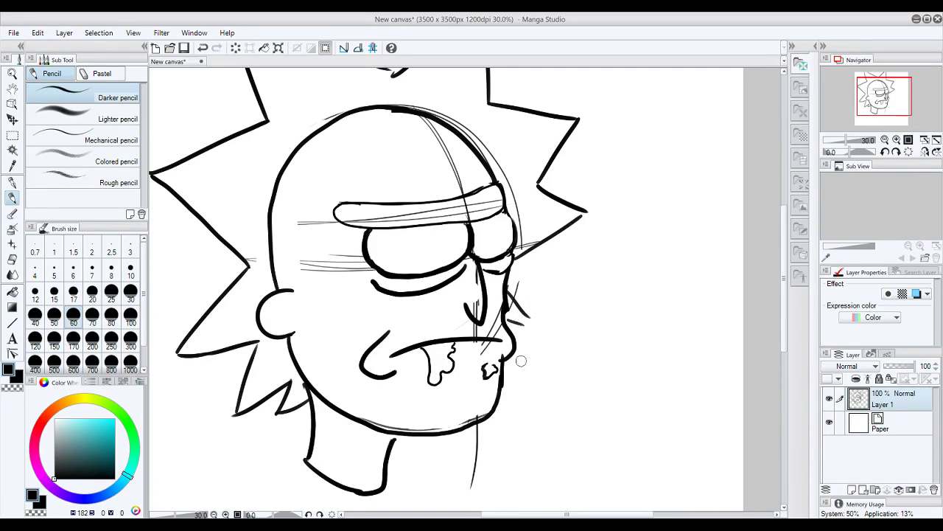
key(ctrl+z)
key(ctrl+z)
drag(507, 373, 541, 394)
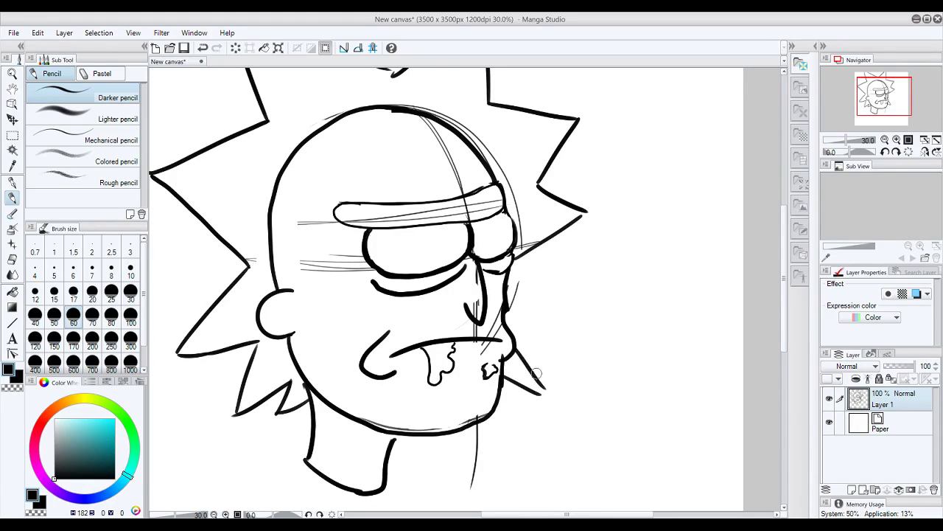
key(ctrl+z)
drag(505, 317, 544, 346)
key(ctrl+z)
key(ctrl+z)
drag(502, 372, 537, 405)
key(ctrl+z)
key(ctrl+z)
- Draw a small hair spike poking out from behind the chin's front edge, just below the lip
mouse_move(501, 373)
mouse_down()
mouse_move(502, 397)
mouse_move(528, 401)
mouse_up()
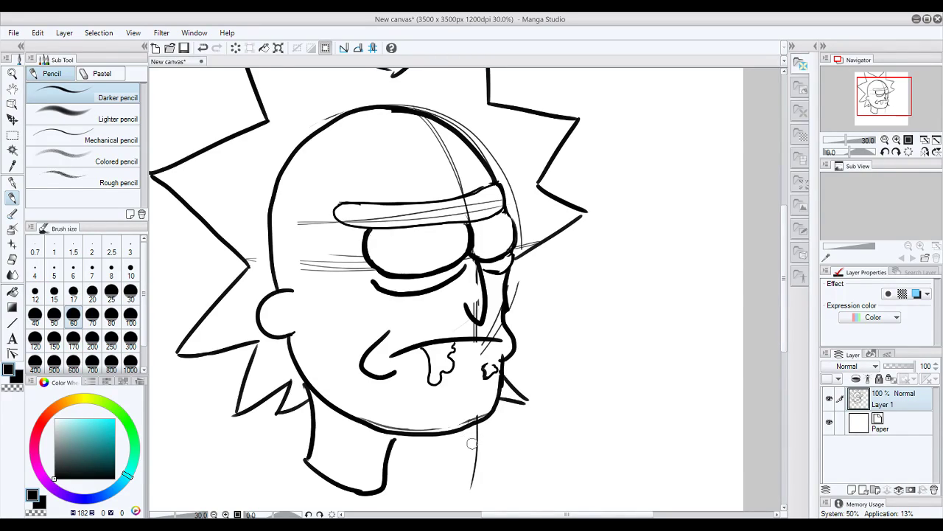
drag(463, 436, 478, 428)
key(ctrl+z)
drag(872, 110, 870, 107)
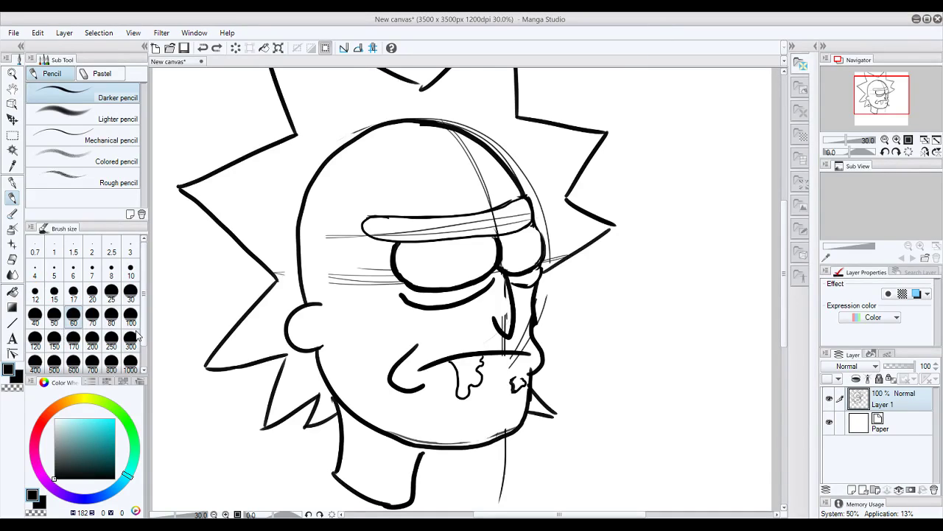
click(897, 139)
click(897, 140)
drag(893, 93, 892, 90)
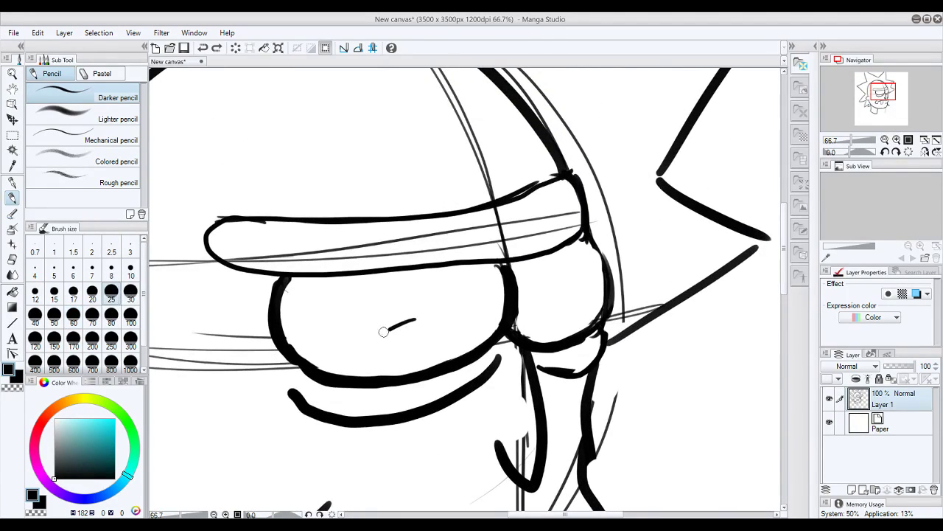
click(111, 273)
mouse_move(346, 309)
mouse_down()
mouse_move(413, 330)
mouse_move(461, 329)
mouse_move(431, 339)
mouse_up()
key(ctrl+z)
key(ctrl+z)
- With brush size 17, draw a small filled star-shaped pupil in the near eye
click(73, 293)
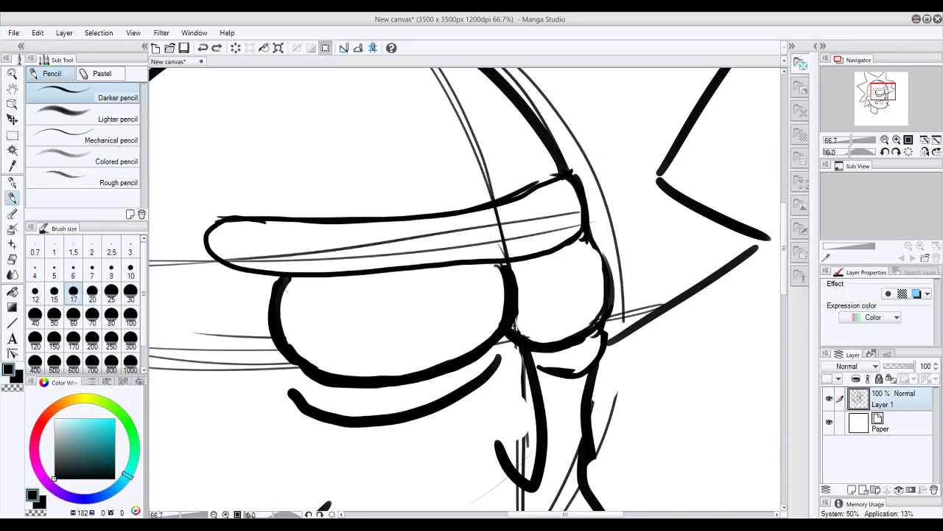
drag(894, 86, 891, 92)
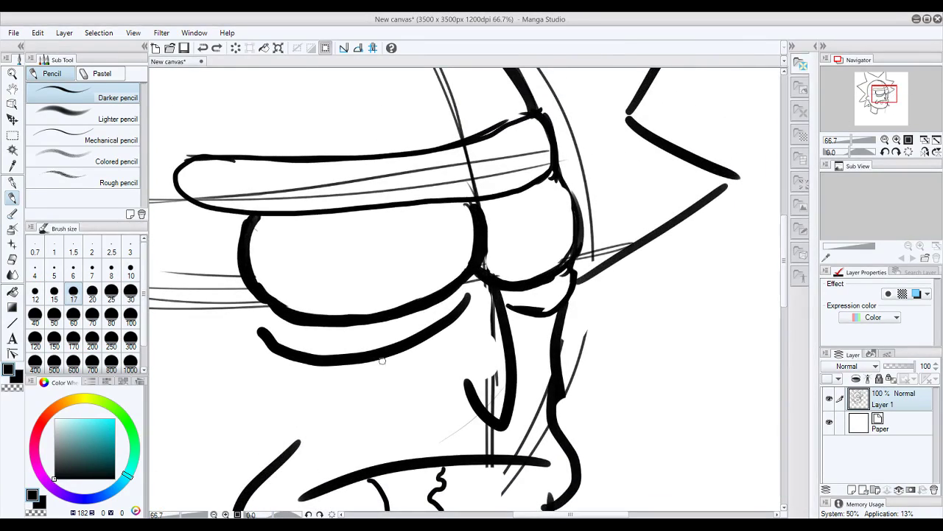
key(ctrl+z)
mouse_move(398, 271)
mouse_down()
mouse_move(412, 255)
mouse_move(414, 278)
mouse_move(370, 273)
mouse_move(398, 272)
mouse_move(390, 257)
mouse_move(383, 274)
mouse_move(398, 265)
mouse_move(376, 264)
mouse_move(412, 267)
mouse_move(387, 267)
mouse_move(397, 277)
mouse_move(390, 256)
mouse_move(397, 280)
mouse_up()
key(ctrl+z)
key(ctrl+z)
key(ctrl+z)
key(ctrl+z)
key(ctrl+z)
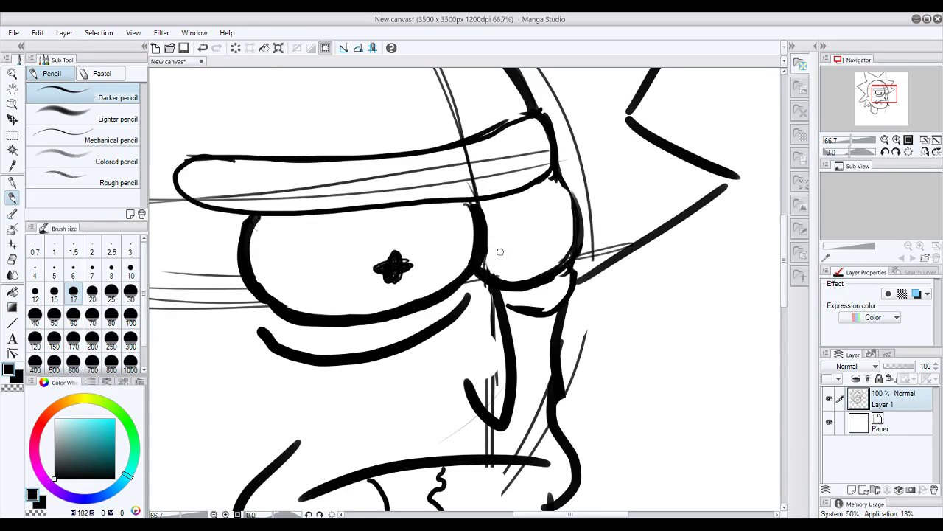
- Draw a slightly smaller filled star-shaped pupil in the far eye
mouse_move(523, 255)
mouse_down()
mouse_move(544, 249)
mouse_move(535, 262)
mouse_move(532, 254)
mouse_up()
click(896, 139)
click(896, 139)
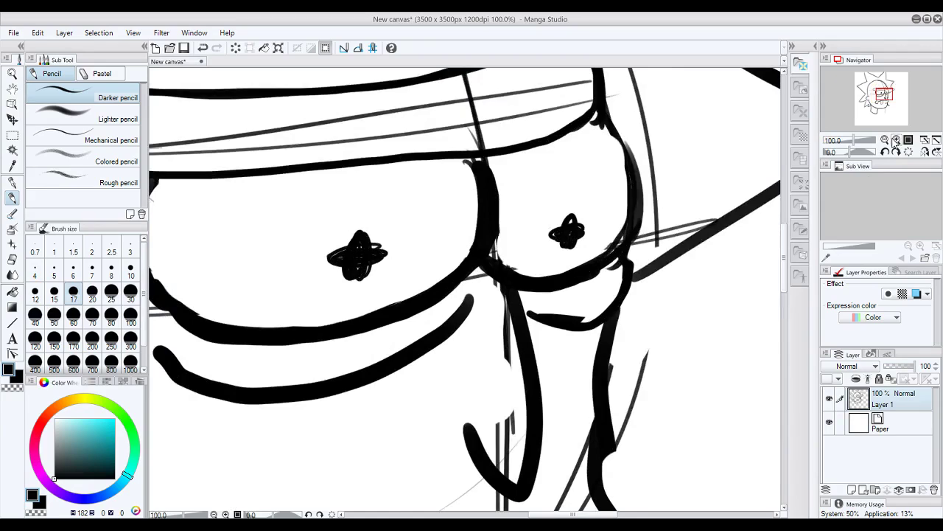
- Fill in the remaining gaps of the star-shaped pupils in both eyes so they are solid black
click(885, 140)
click(885, 140)
click(885, 140)
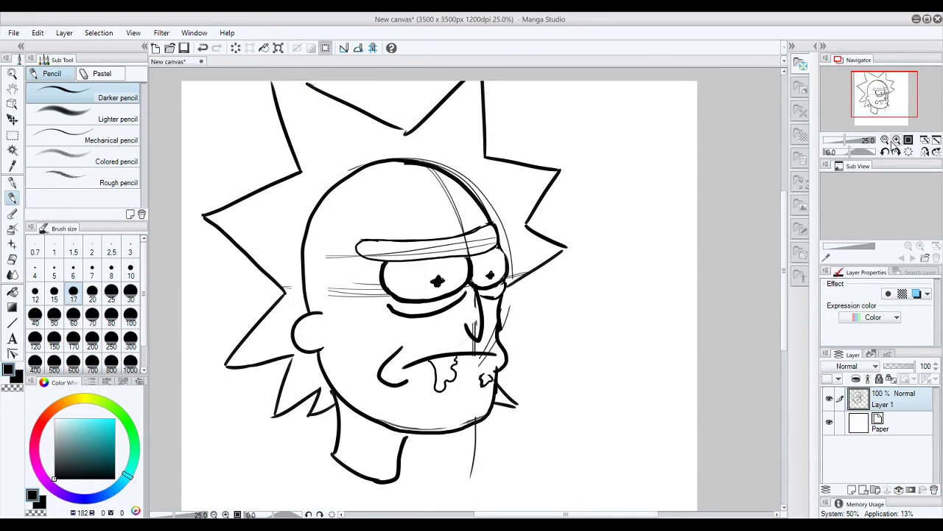
click(897, 139)
click(896, 139)
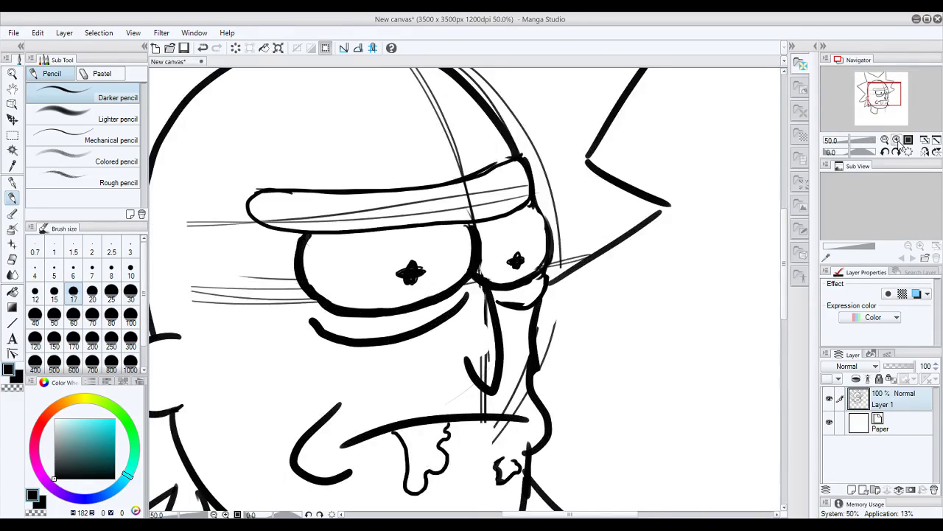
click(897, 140)
click(897, 139)
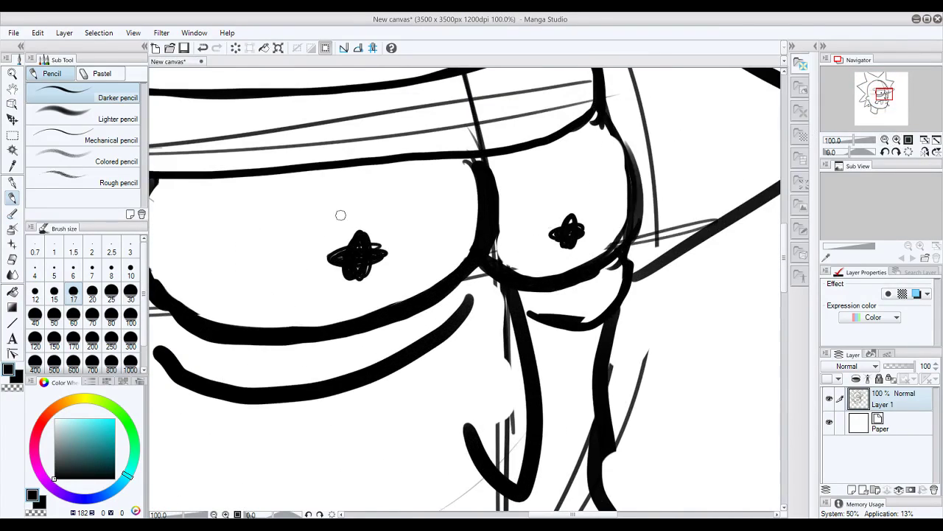
mouse_move(361, 250)
mouse_down()
mouse_move(360, 242)
mouse_move(353, 283)
mouse_move(341, 270)
mouse_move(358, 284)
mouse_move(368, 266)
mouse_move(357, 237)
mouse_move(349, 252)
mouse_move(362, 249)
mouse_up()
mouse_move(581, 224)
mouse_down()
mouse_move(552, 232)
mouse_move(578, 231)
mouse_move(574, 240)
mouse_up()
- Examine the whole drawing at different angles by rotating the canvas through a full turn
scroll(885, 125, down, 4)
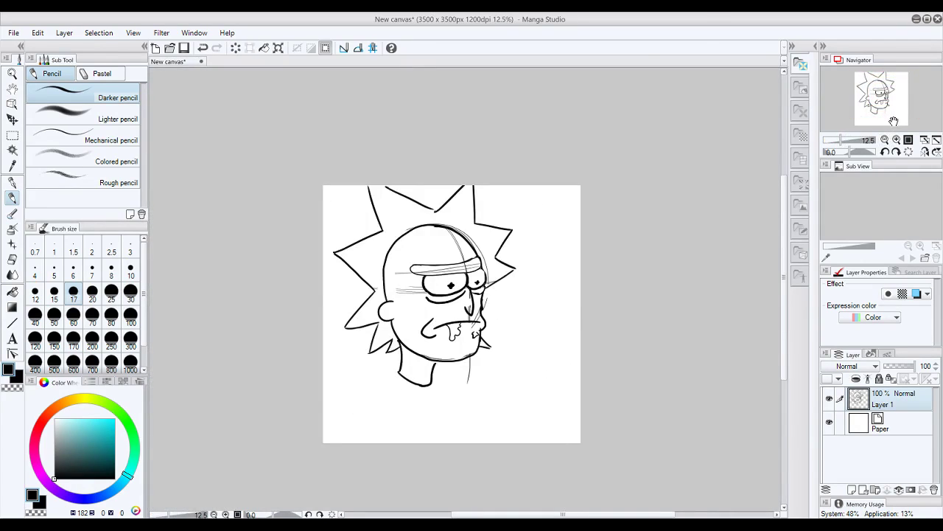
click(897, 152)
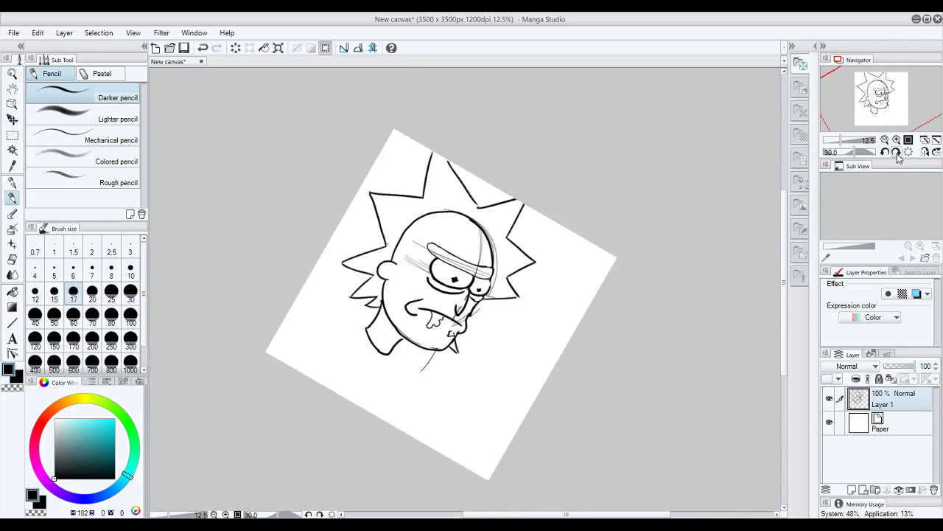
click(896, 152)
click(896, 152)
click(894, 152)
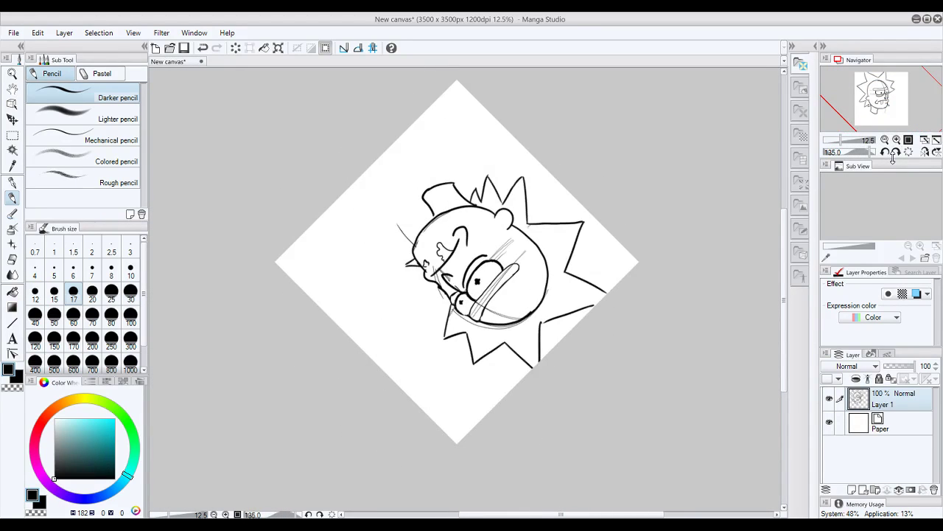
click(896, 152)
click(896, 151)
click(895, 152)
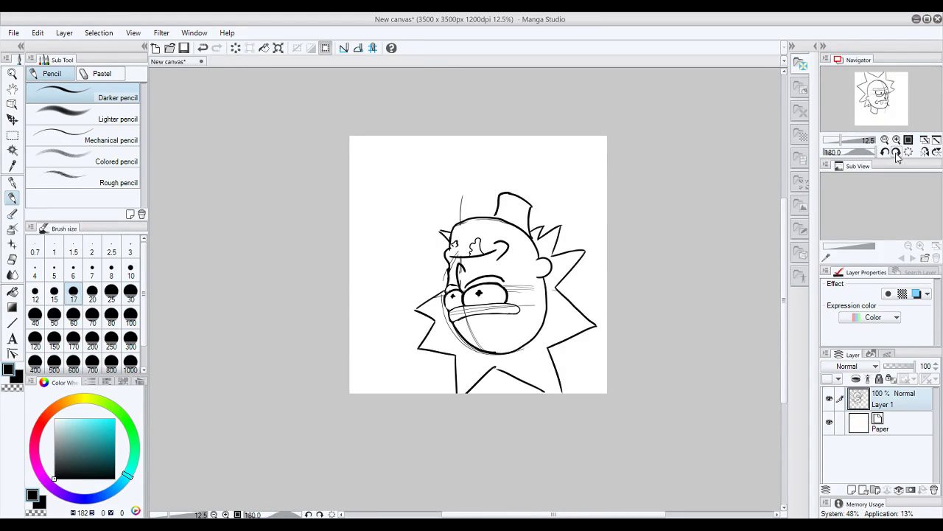
click(896, 152)
click(896, 152)
click(896, 152)
click(897, 152)
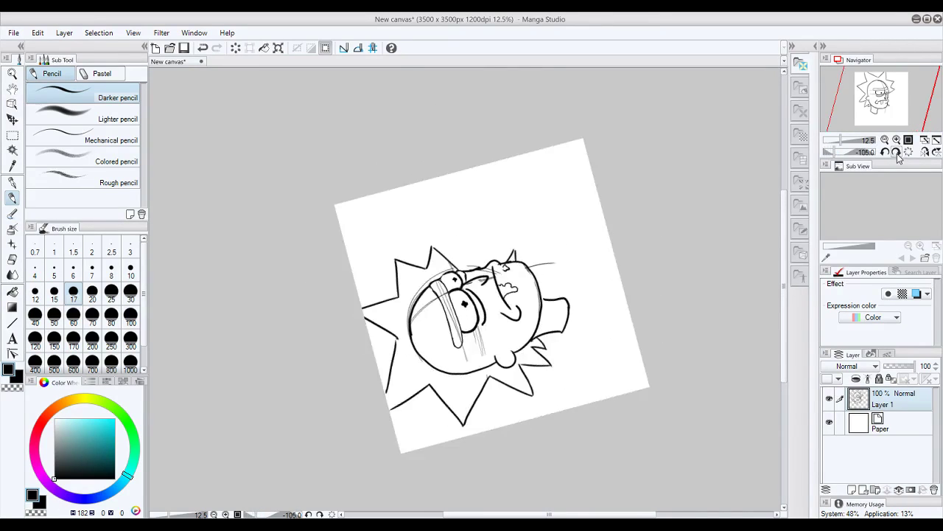
click(896, 152)
click(897, 152)
click(896, 152)
click(897, 152)
click(896, 152)
click(896, 152)
click(896, 152)
click(885, 152)
- Erase the bag under the near eye together with that eye's lower outline
click(896, 140)
click(896, 139)
click(896, 139)
click(897, 139)
click(896, 139)
click(897, 139)
drag(885, 95, 883, 96)
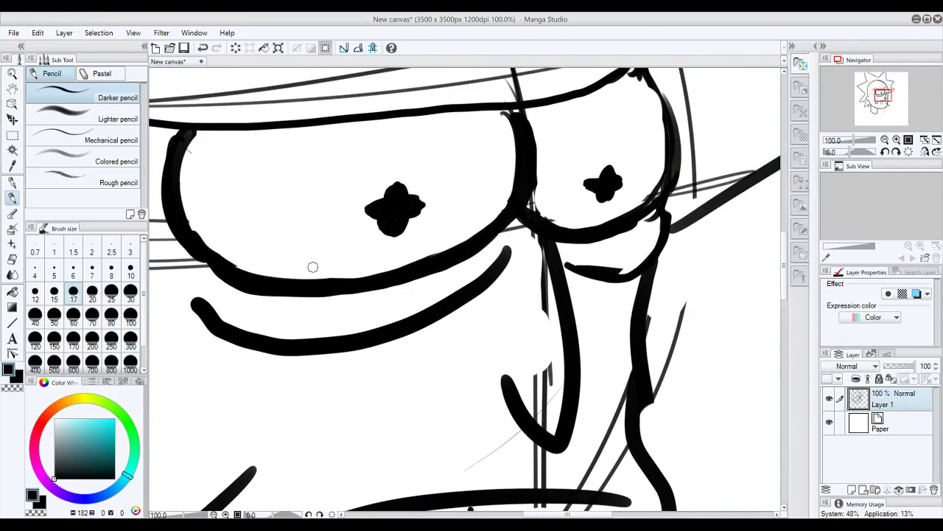
scroll(312, 269, down, 1)
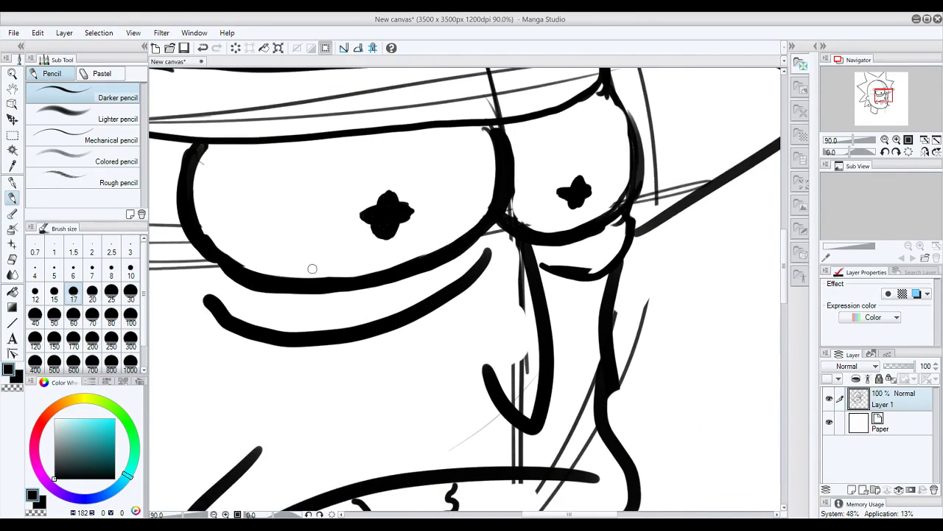
mouse_move(217, 310)
mouse_down()
mouse_move(306, 334)
mouse_move(443, 280)
mouse_move(406, 302)
mouse_move(231, 308)
mouse_move(214, 260)
mouse_move(326, 280)
mouse_move(406, 274)
mouse_move(488, 225)
mouse_move(447, 250)
mouse_up()
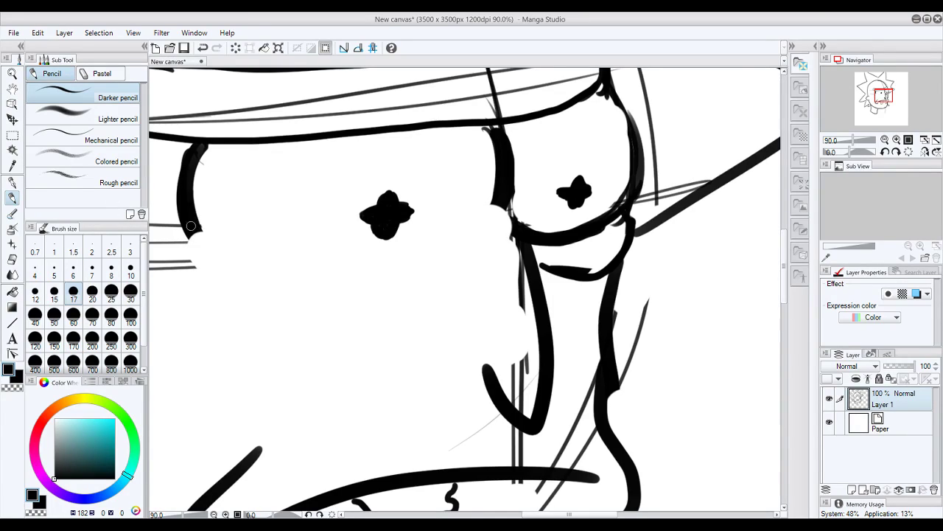
- With brush size 50, try redrawing the near eye's lower outline as a deeper curve joined to the far eye
drag(191, 230, 246, 276)
key(ctrl+z)
click(53, 314)
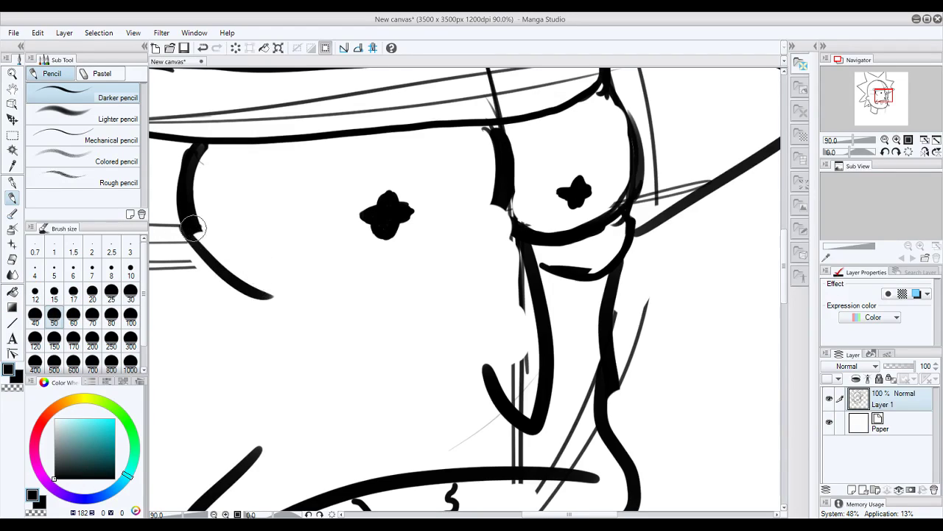
mouse_move(193, 225)
mouse_down()
mouse_move(284, 285)
mouse_move(449, 258)
mouse_up()
key(ctrl+z)
mouse_move(189, 221)
mouse_down()
mouse_move(252, 273)
mouse_move(401, 301)
mouse_move(508, 203)
mouse_up()
key(ctrl+z)
mouse_move(192, 233)
mouse_down()
mouse_move(230, 265)
mouse_move(342, 301)
mouse_move(408, 286)
mouse_move(459, 253)
mouse_move(512, 193)
mouse_up()
key(ctrl+z)
mouse_move(200, 238)
mouse_down()
mouse_move(250, 281)
mouse_move(331, 306)
mouse_move(417, 293)
mouse_move(506, 202)
mouse_up()
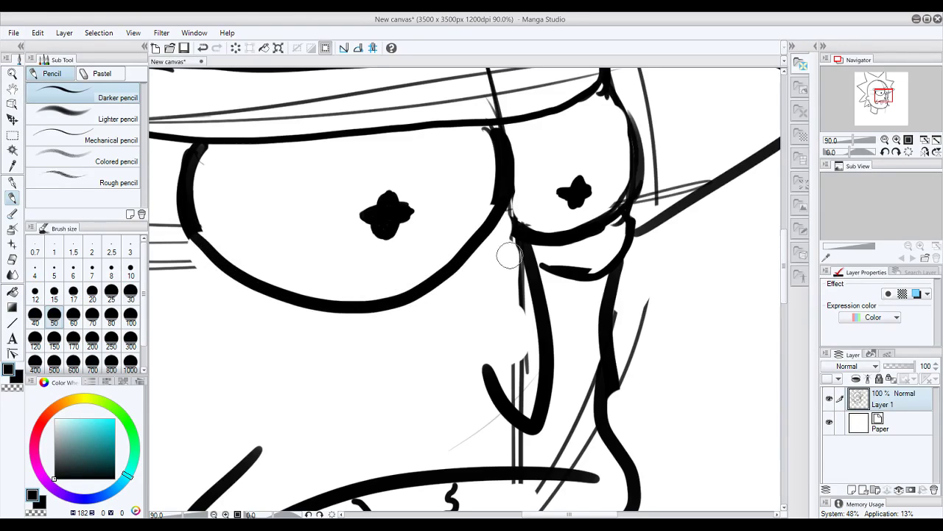
drag(505, 195, 517, 236)
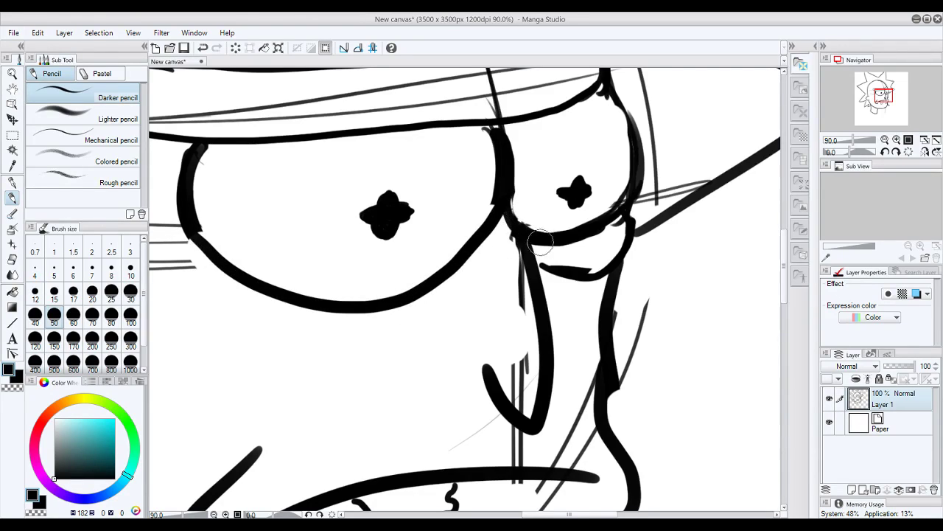
- Undo the redrawn lower curve of the near eye and restore its earlier, flatter outline
click(885, 140)
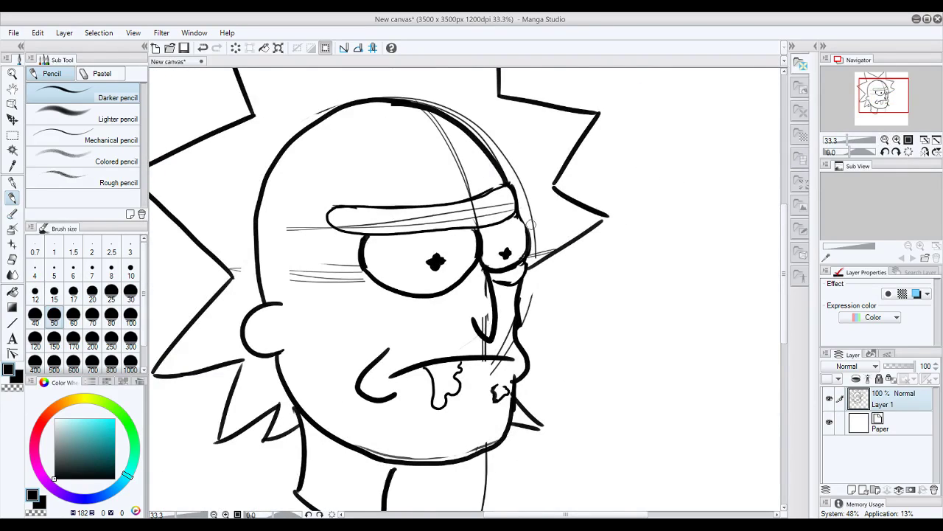
key(ctrl+z)
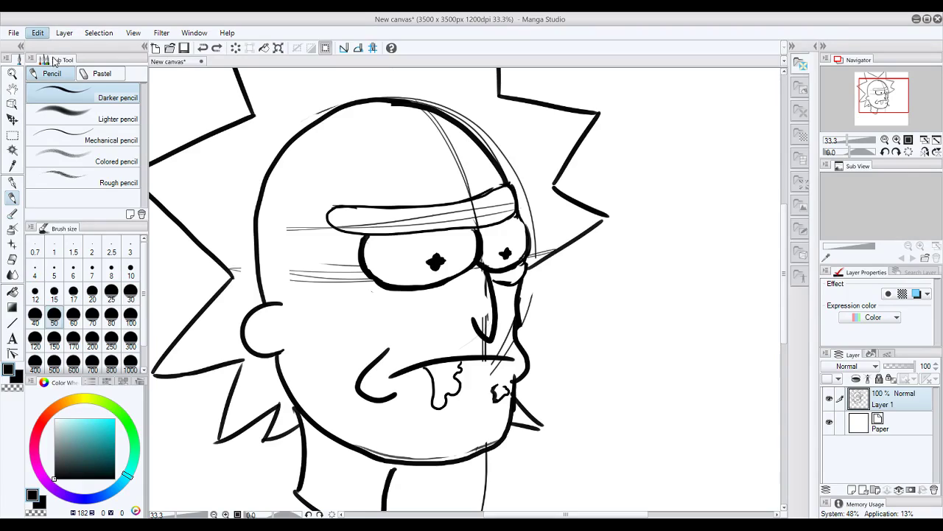
key(ctrl+z)
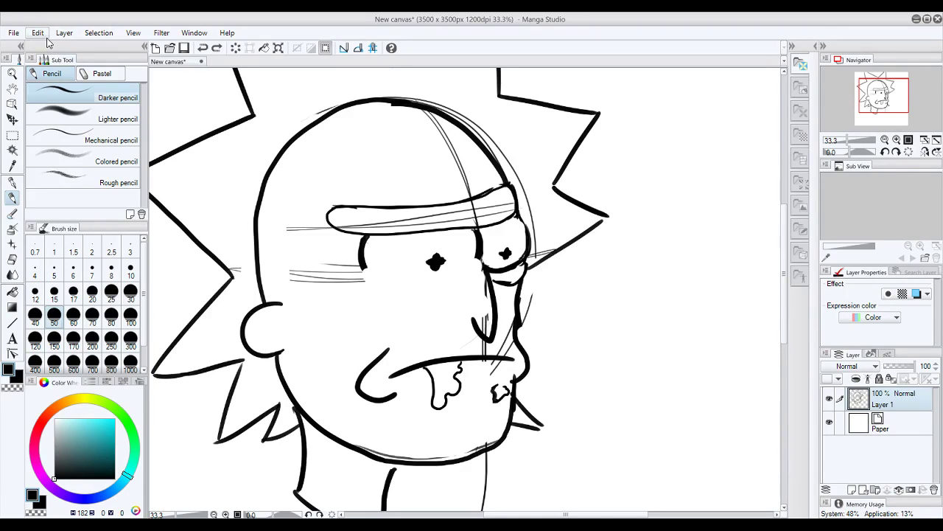
key(ctrl+y)
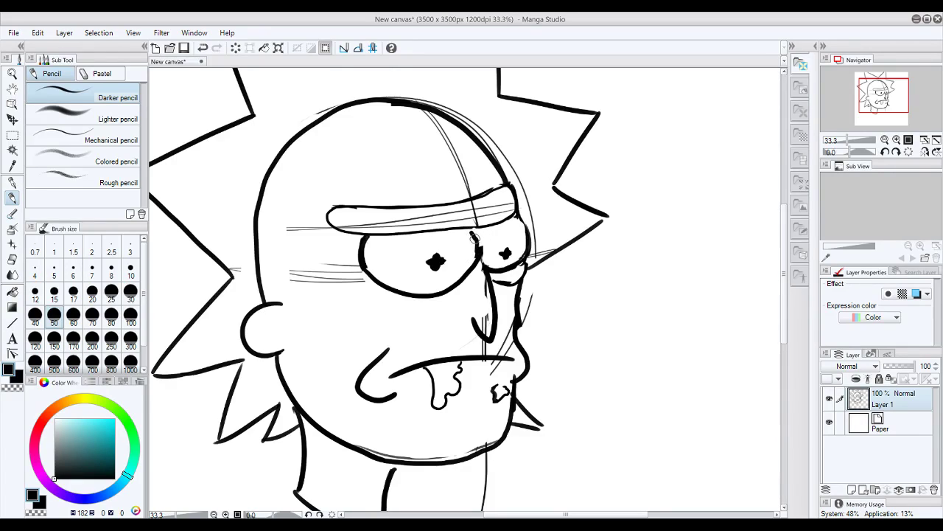
drag(474, 228, 477, 243)
key(ctrl+z)
key(ctrl+z)
key(ctrl+z)
key(ctrl+y)
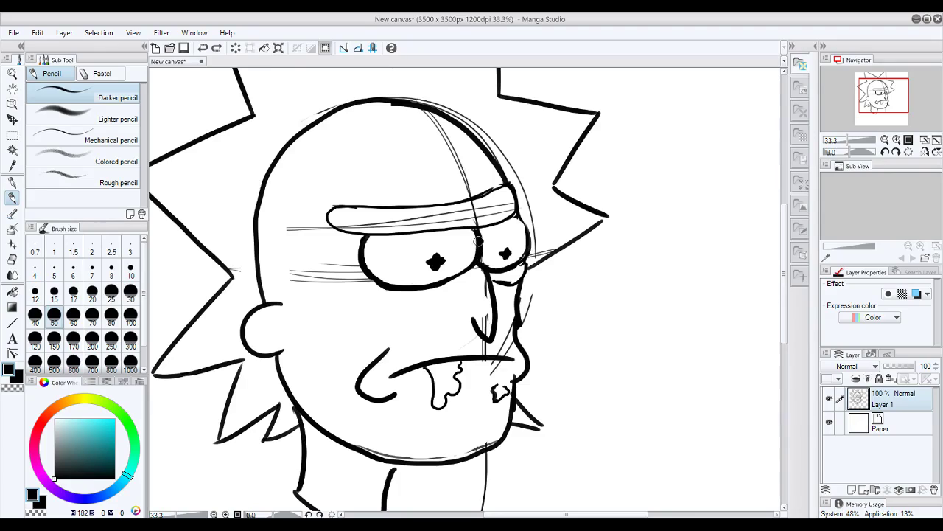
- Darken the line between the eyes and erase the guide lines over the forehead, brow and nose, along with the face's front edge
drag(478, 242, 483, 226)
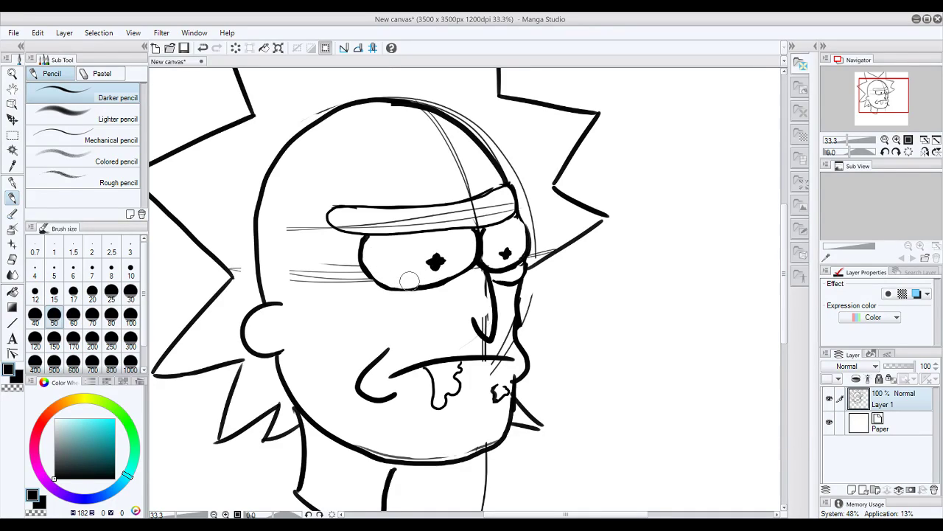
mouse_move(345, 273)
mouse_down()
mouse_move(312, 294)
mouse_move(308, 262)
mouse_move(288, 276)
mouse_move(307, 230)
mouse_move(286, 231)
mouse_move(405, 218)
mouse_move(340, 219)
mouse_move(475, 217)
mouse_move(506, 204)
mouse_move(479, 202)
mouse_move(498, 199)
mouse_move(478, 211)
mouse_move(451, 152)
mouse_move(419, 116)
mouse_move(374, 114)
mouse_move(402, 114)
mouse_move(440, 139)
mouse_move(481, 190)
mouse_move(538, 228)
mouse_move(528, 192)
mouse_move(485, 128)
mouse_up()
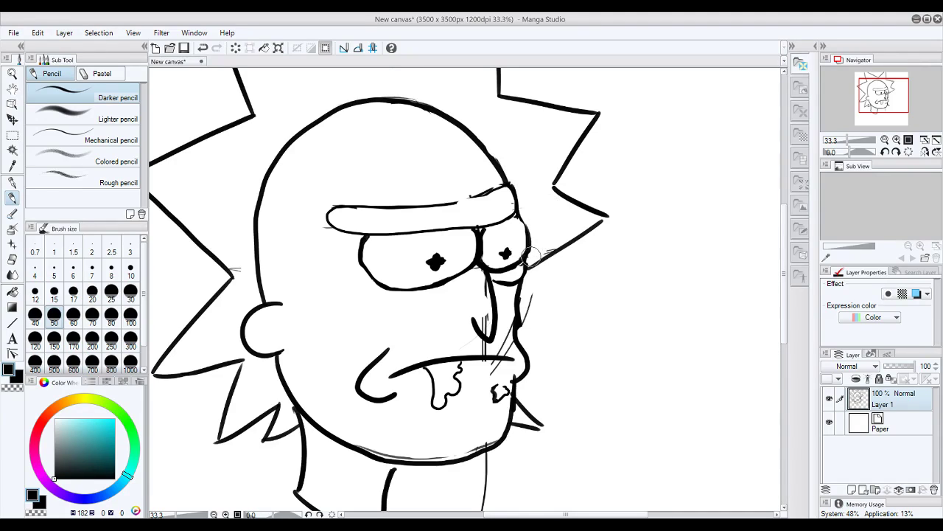
mouse_move(538, 306)
mouse_down()
mouse_move(519, 331)
mouse_move(518, 311)
mouse_move(521, 337)
mouse_move(516, 312)
mouse_move(504, 342)
mouse_move(494, 318)
mouse_move(483, 327)
mouse_move(493, 298)
mouse_up()
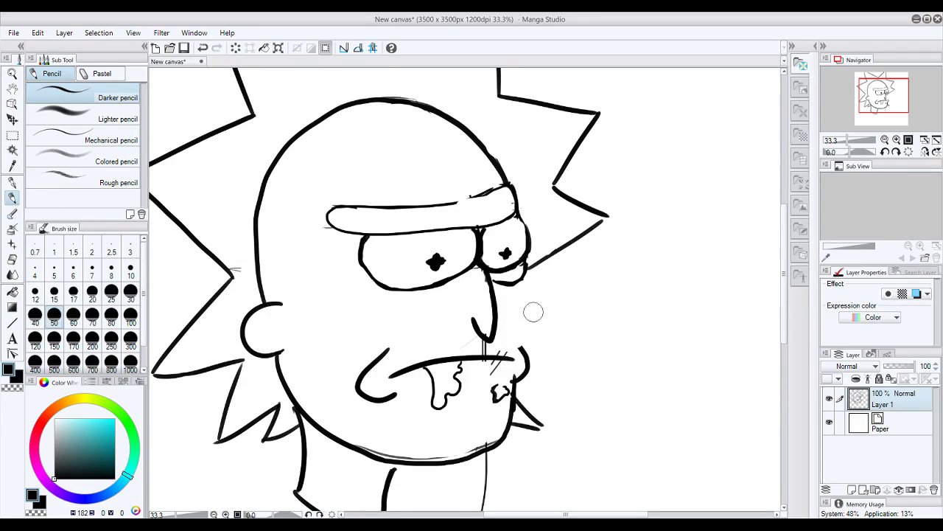
- Redraw the front edge of the face as a nearly straight line from the far eye's bag down to the lip
scroll(533, 311, down, 1)
key(ctrl+z)
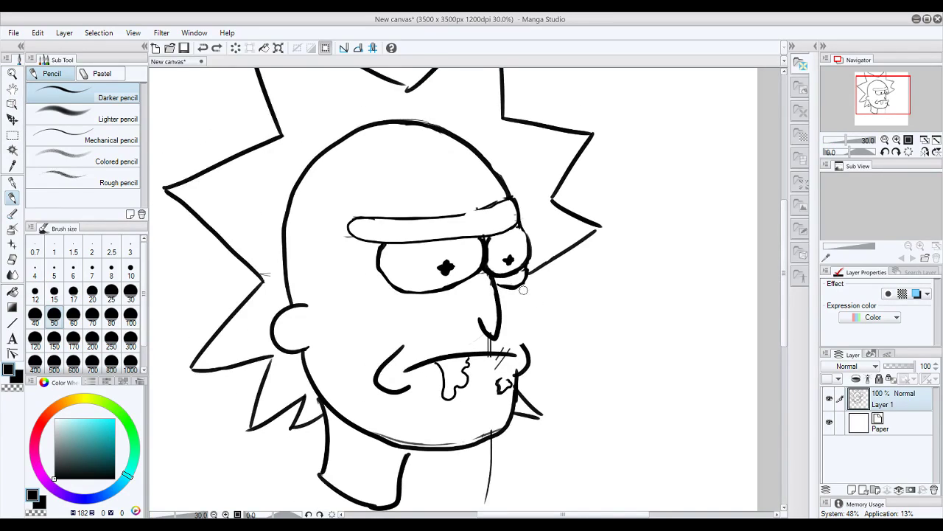
mouse_move(520, 344)
mouse_down()
mouse_move(522, 292)
mouse_move(520, 350)
mouse_up()
key(ctrl+z)
key(ctrl+z)
drag(522, 287, 519, 351)
key(ctrl+z)
mouse_move(521, 286)
mouse_down()
mouse_move(519, 347)
mouse_move(521, 286)
mouse_up()
key(ctrl+z)
- Draw a small hair spike poking out behind the front of the face, between the far eye and the upper lip
click(885, 140)
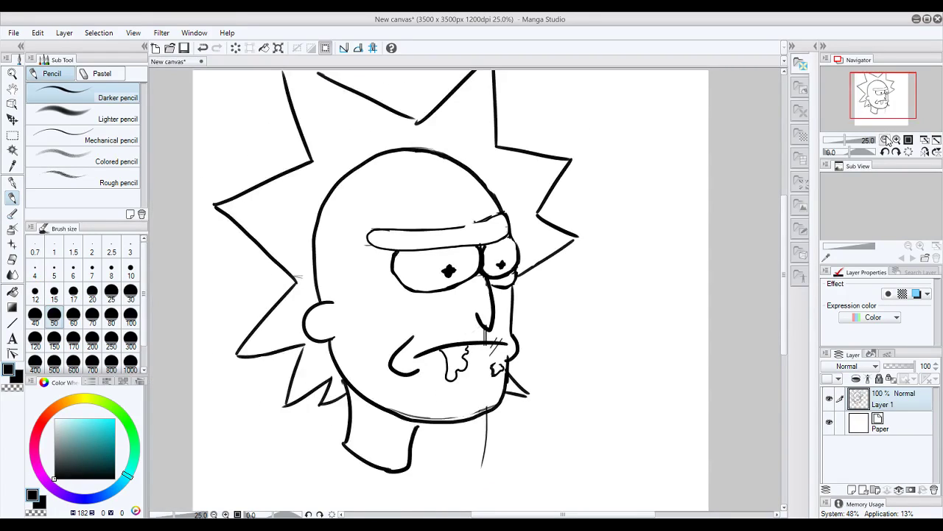
click(896, 139)
drag(527, 316, 554, 351)
key(ctrl+z)
drag(529, 289, 572, 340)
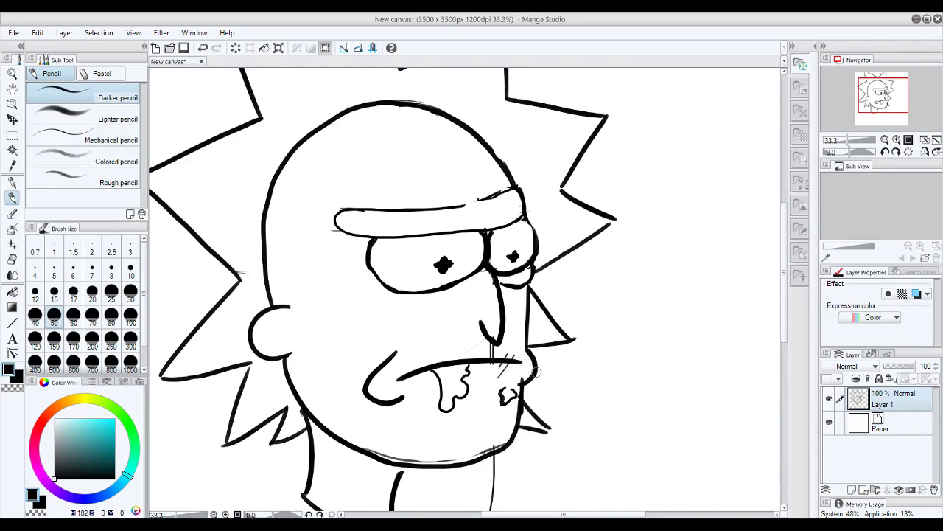
key(ctrl+z)
drag(528, 291, 573, 336)
key(ctrl+z)
key(ctrl+z)
drag(529, 295, 567, 336)
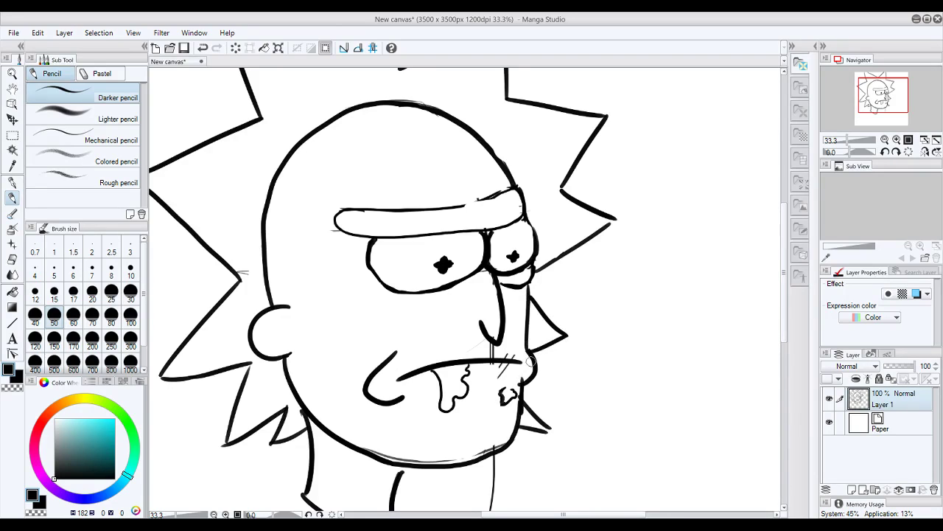
- Close the gap in the upper edge of the eyebrow with a short stroke
click(885, 140)
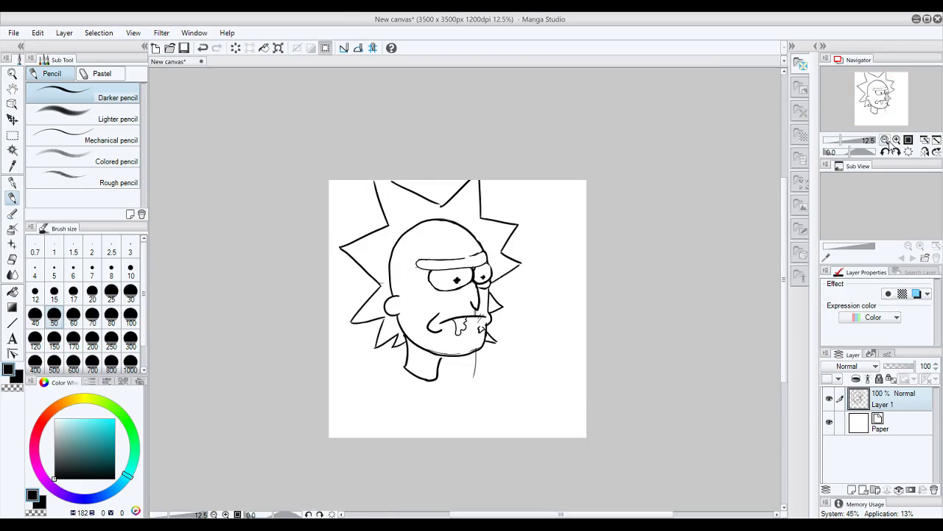
click(897, 140)
drag(881, 99, 879, 101)
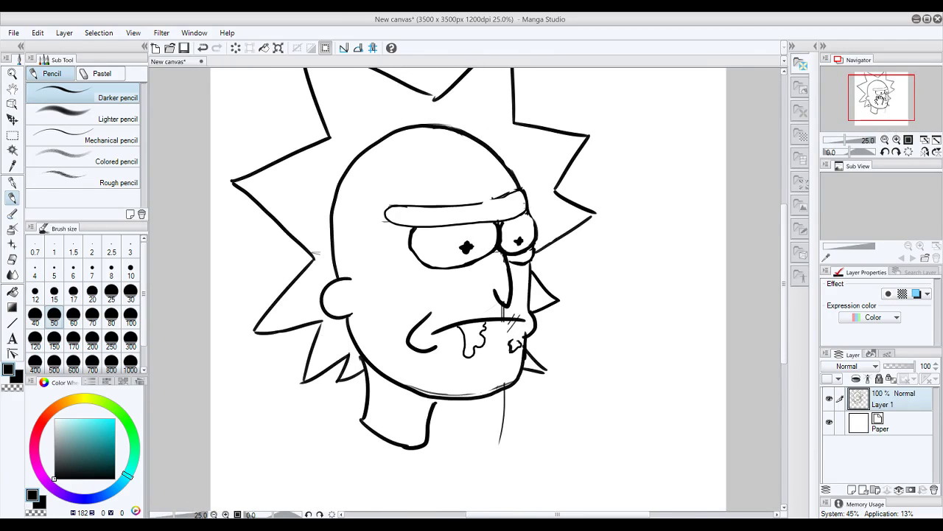
click(896, 140)
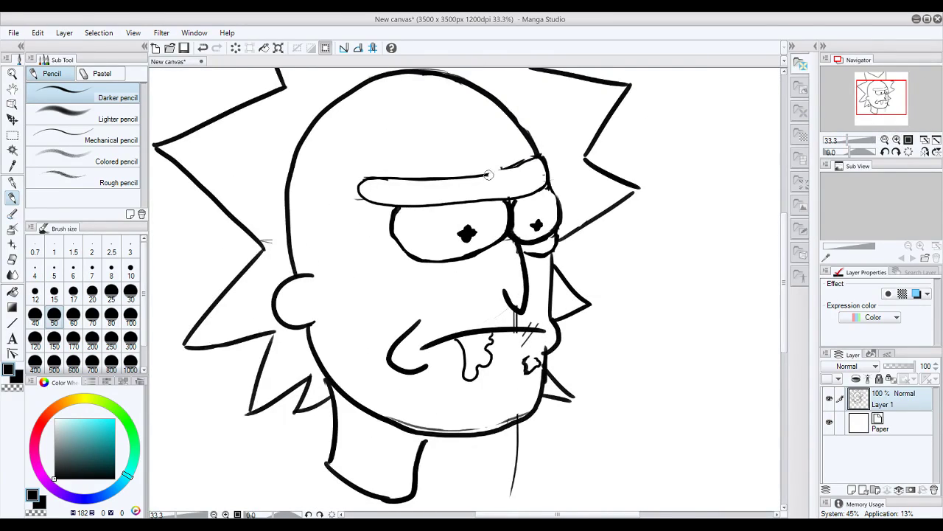
drag(485, 173, 510, 169)
- Add a new layer for colouring and choose a muted green with hue 89, saturation 74 and value 57
click(853, 488)
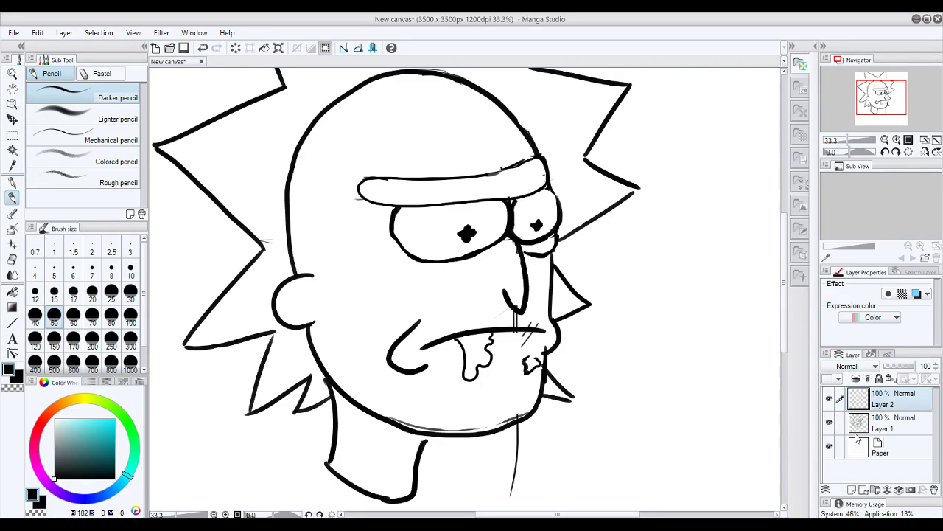
click(106, 407)
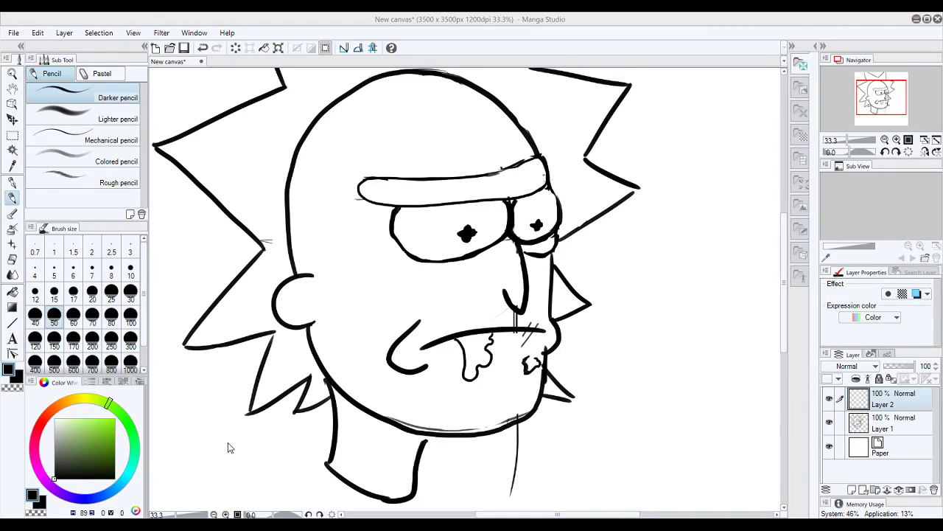
click(104, 439)
click(98, 445)
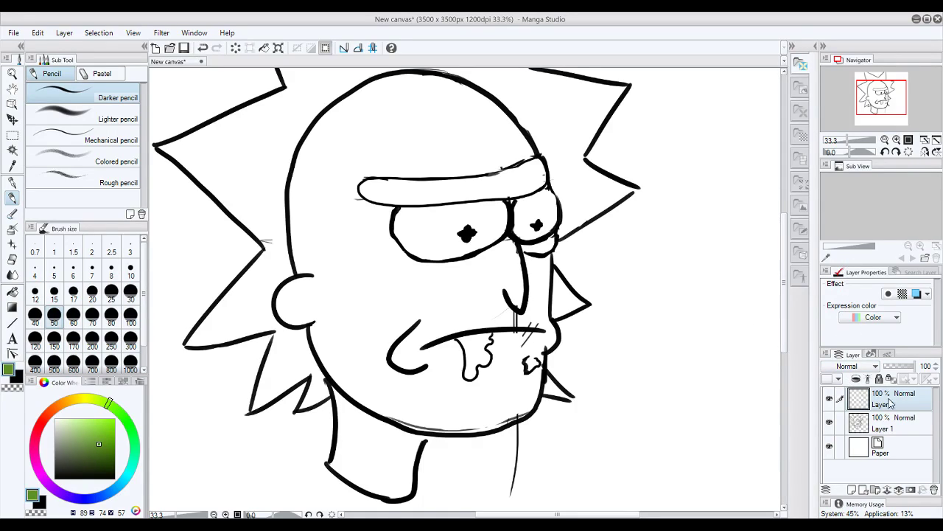
- Set the new layer's blending mode to Multiply and move it beneath the line art layer
click(884, 425)
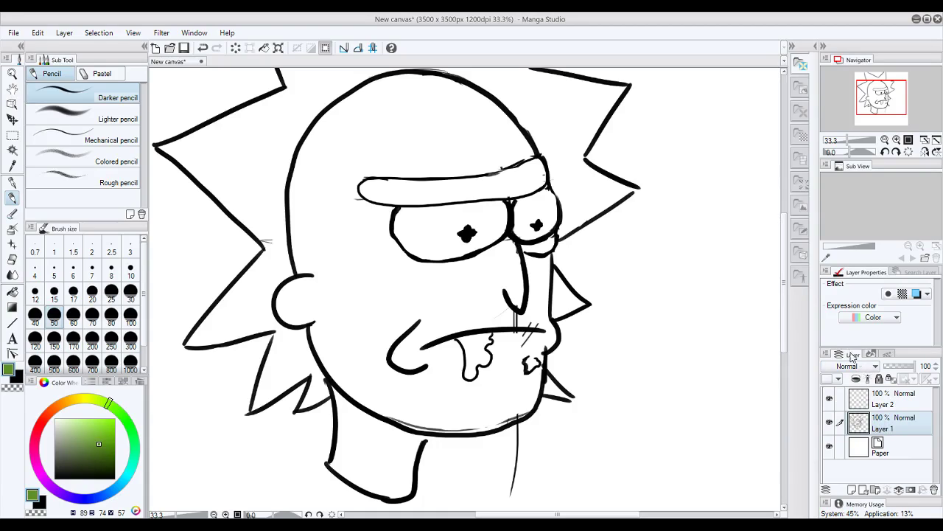
click(885, 400)
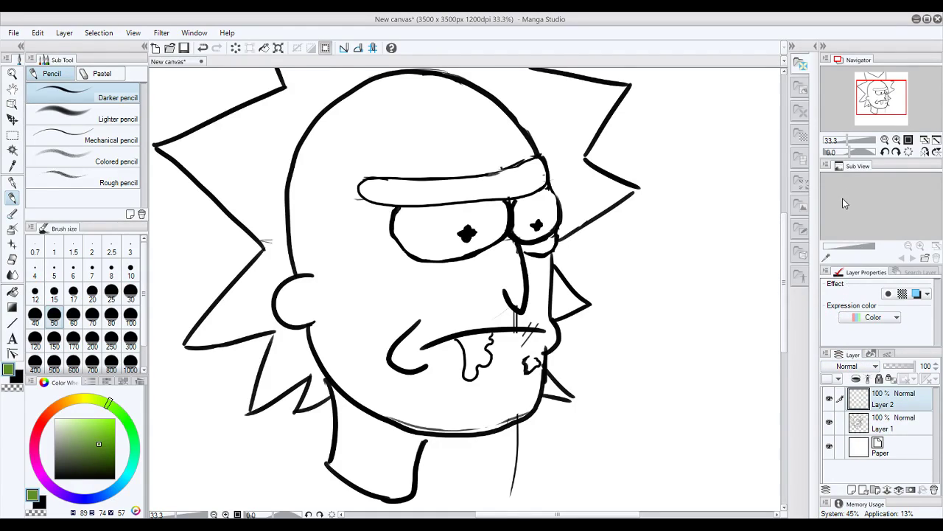
drag(881, 392, 879, 426)
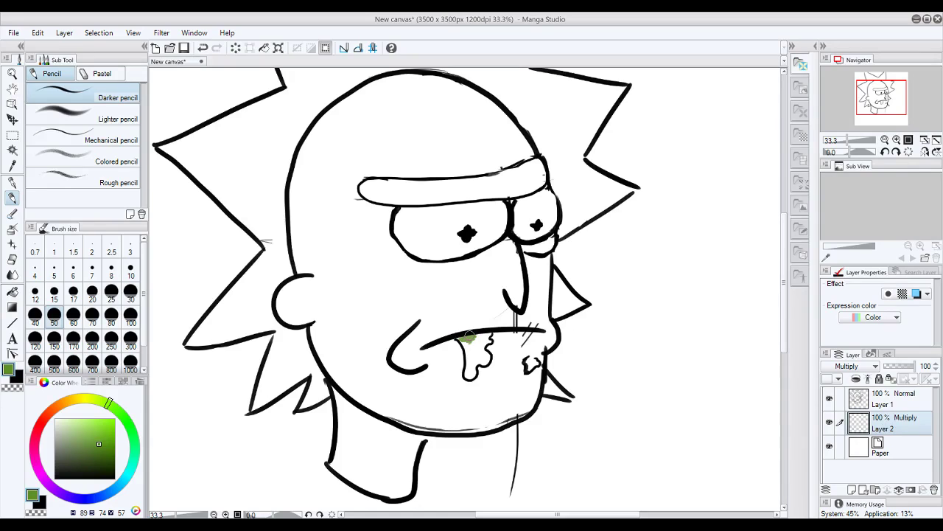
- Fill the large drool shape below the mouth and the small drool spot near the chin's front edge with green, using brush size 30
click(896, 139)
click(896, 140)
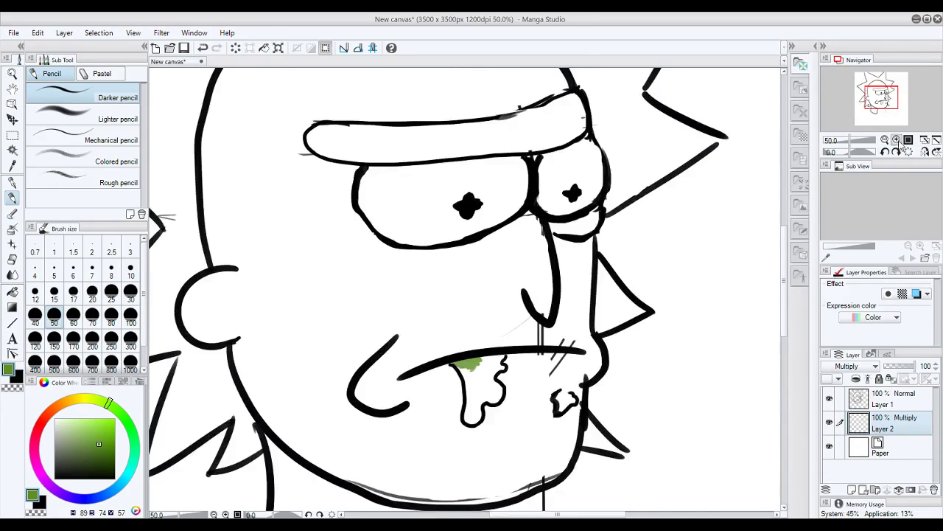
click(897, 139)
drag(881, 97, 880, 104)
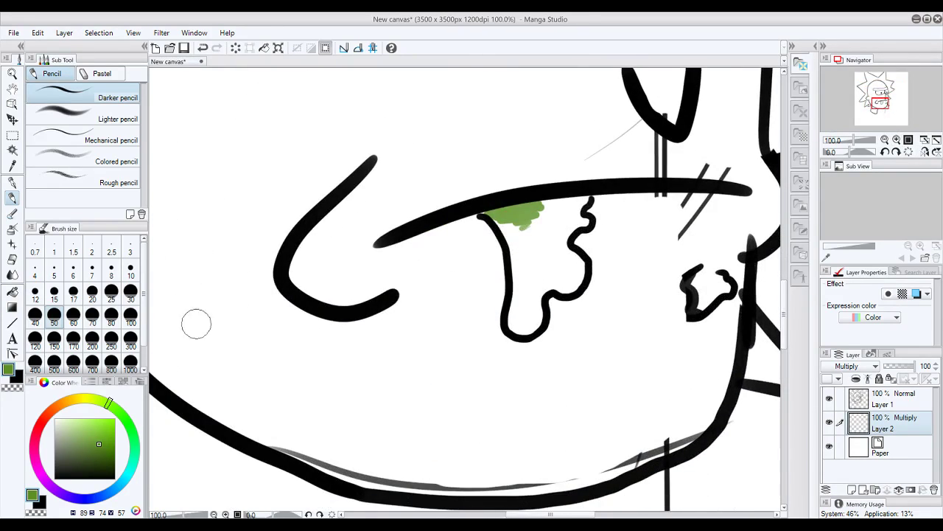
click(129, 341)
click(130, 323)
mouse_move(527, 215)
mouse_down()
mouse_move(533, 253)
mouse_move(526, 220)
mouse_move(521, 235)
mouse_move(531, 216)
mouse_move(531, 231)
mouse_move(506, 220)
mouse_move(512, 237)
mouse_move(494, 222)
mouse_move(501, 207)
mouse_move(520, 222)
mouse_move(539, 211)
mouse_move(534, 225)
mouse_move(516, 217)
mouse_move(529, 202)
mouse_move(573, 202)
mouse_move(559, 213)
mouse_move(580, 200)
mouse_move(556, 198)
mouse_move(587, 200)
mouse_move(577, 214)
mouse_move(586, 223)
mouse_move(573, 213)
mouse_move(541, 232)
mouse_move(543, 215)
mouse_move(509, 234)
mouse_move(523, 205)
mouse_move(540, 211)
mouse_move(522, 216)
mouse_move(517, 253)
mouse_move(491, 217)
mouse_move(513, 223)
mouse_move(533, 253)
mouse_move(521, 259)
mouse_move(517, 304)
mouse_move(513, 246)
mouse_move(512, 311)
mouse_move(524, 338)
mouse_move(530, 312)
mouse_move(540, 321)
mouse_move(568, 272)
mouse_move(579, 287)
mouse_move(580, 260)
mouse_move(558, 267)
mouse_move(572, 229)
mouse_move(544, 260)
mouse_move(563, 224)
mouse_up()
key(ctrl+z)
click(130, 300)
drag(538, 255, 535, 228)
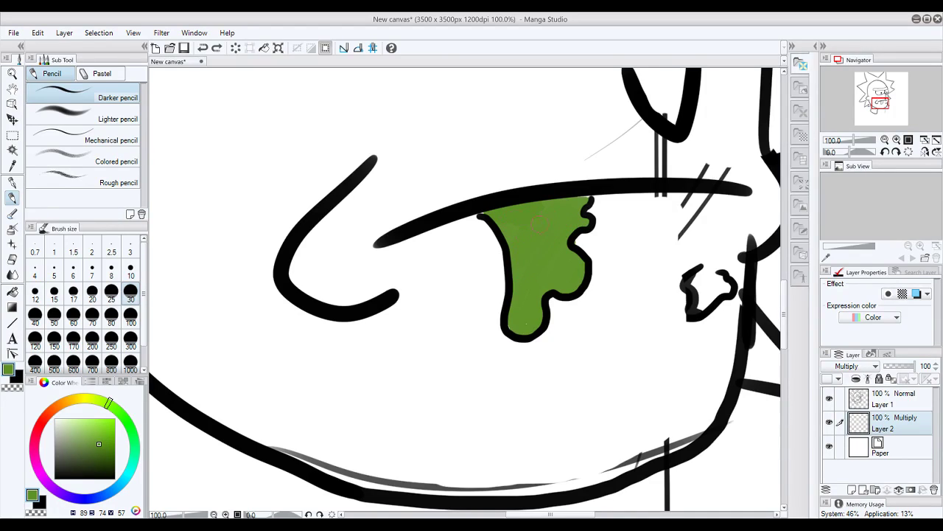
drag(587, 202, 584, 198)
mouse_move(709, 270)
mouse_down()
mouse_move(697, 291)
mouse_move(696, 272)
mouse_move(698, 287)
mouse_move(718, 280)
mouse_move(706, 303)
mouse_move(726, 278)
mouse_move(701, 310)
mouse_up()
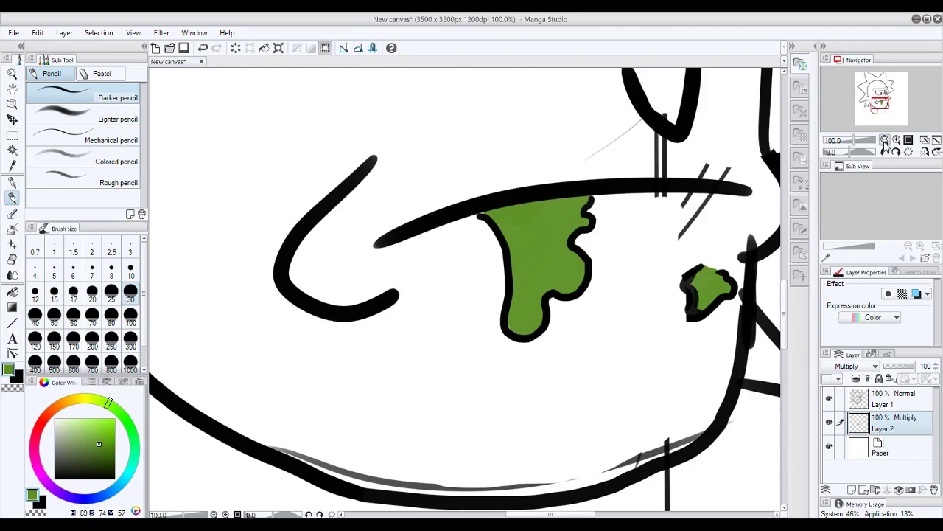
- Add another layer beneath the line art, set its blending mode to Multiply, and choose a teal with hue 182, saturation 83 and value 76
click(885, 139)
click(885, 139)
click(896, 140)
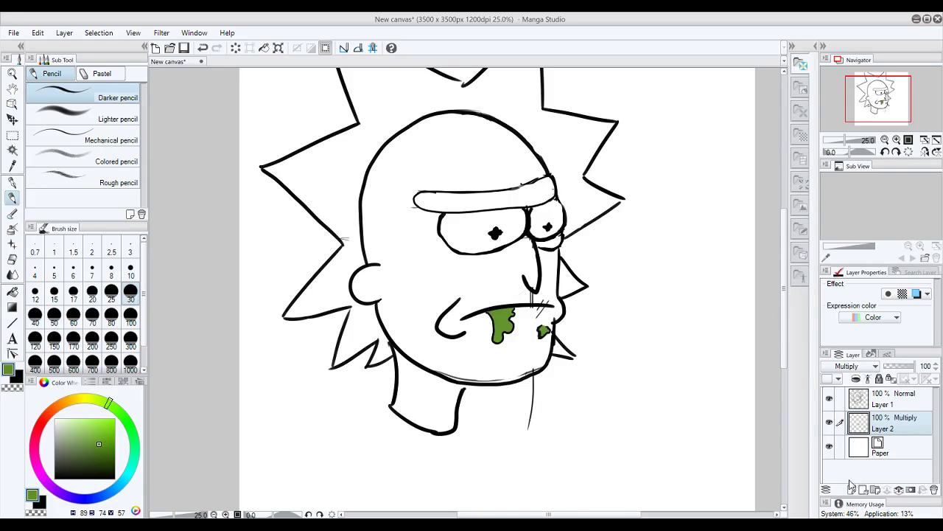
key(ctrl+shift+n)
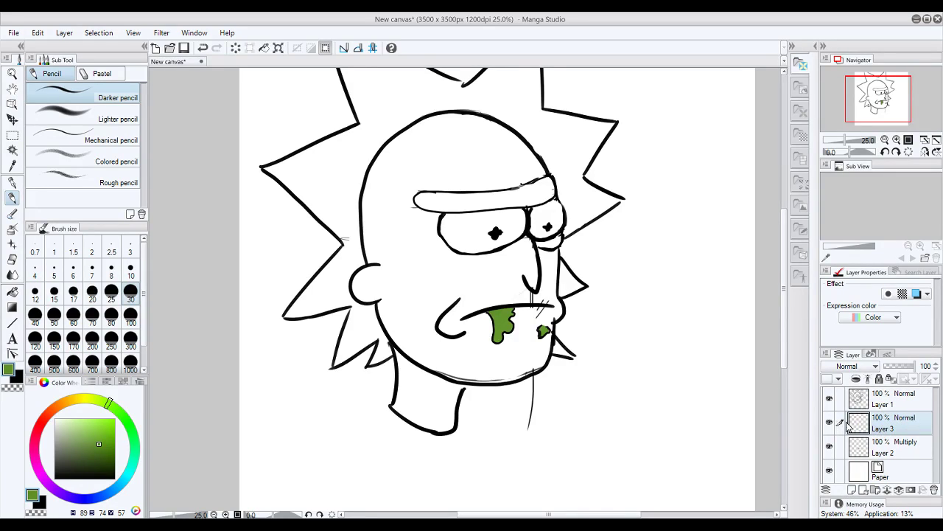
click(849, 366)
click(855, 344)
click(127, 478)
click(105, 433)
- Try bright teal strokes on the hair behind the head, adjusting the shade to saturation 80 and value 78, and undo them
drag(358, 156, 347, 202)
mouse_move(361, 158)
mouse_down()
mouse_move(331, 218)
mouse_move(338, 238)
mouse_up()
key(ctrl+z)
key(ctrl+z)
key(ctrl+z)
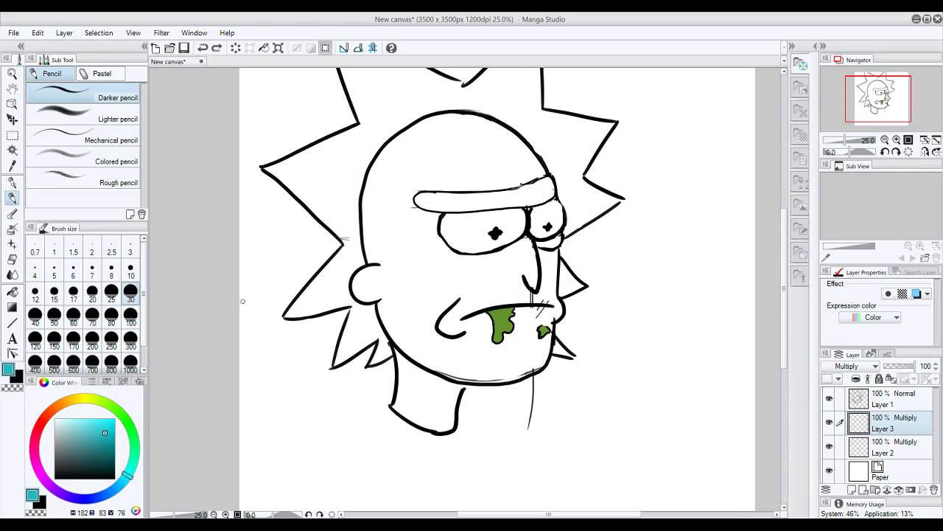
click(86, 424)
click(103, 432)
drag(329, 214, 342, 155)
key(ctrl+z)
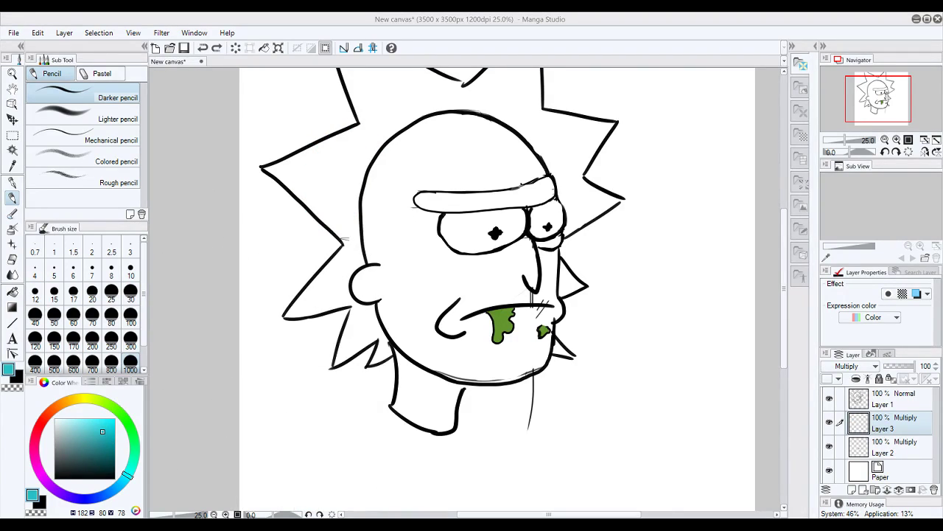
- Darken the teal to hue 182, saturation 78 and value 61, and undo a test stroke on the hair
click(101, 443)
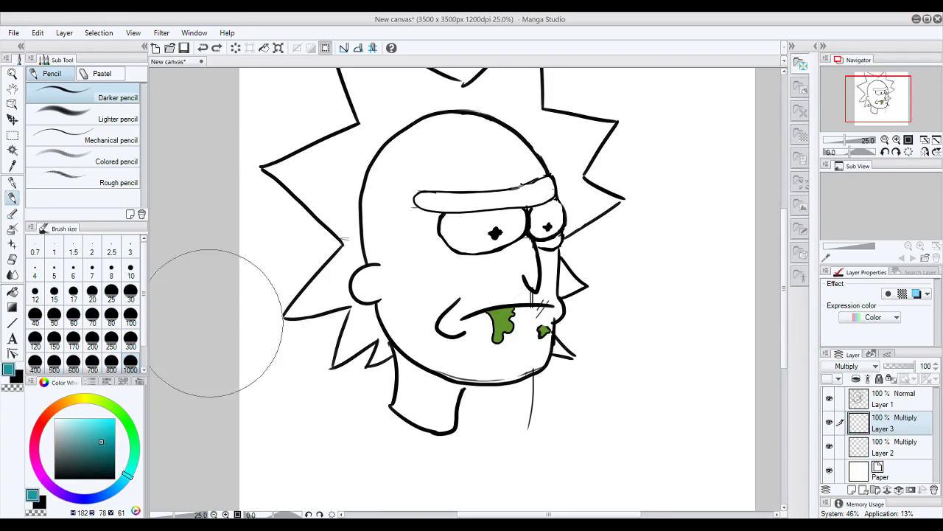
drag(328, 151, 325, 193)
key(ctrl+z)
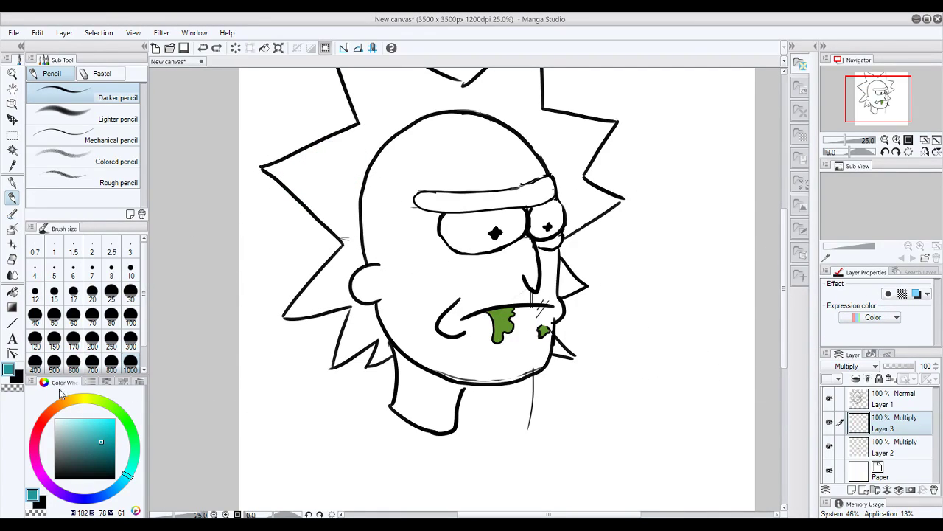
- Fill the lower hair spikes behind the neck and ear with teal, using brush size 70
drag(882, 111, 881, 105)
click(111, 317)
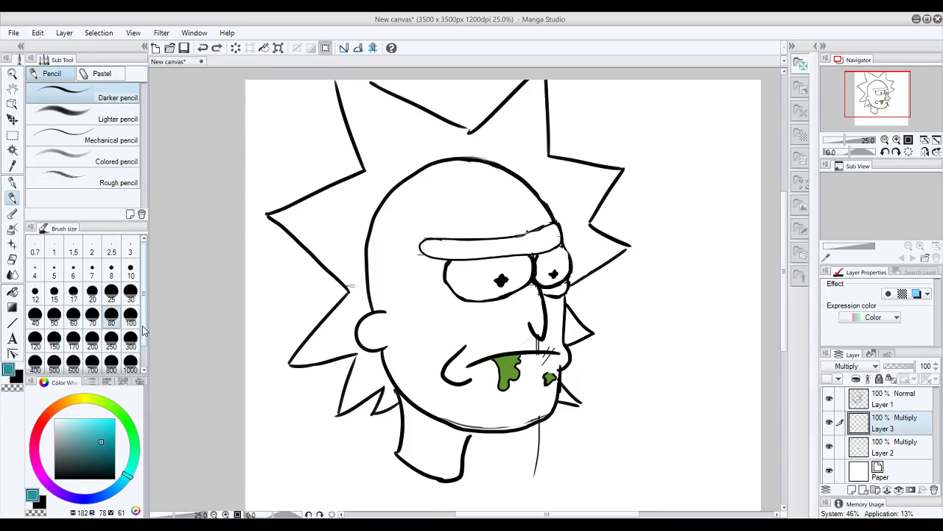
click(92, 317)
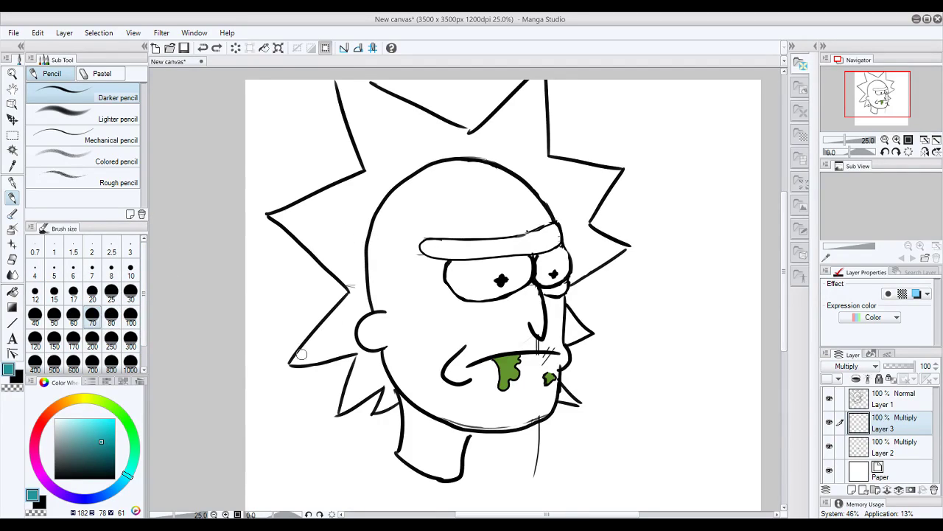
mouse_move(299, 352)
mouse_down()
mouse_move(306, 361)
mouse_move(358, 351)
mouse_move(356, 368)
mouse_up()
mouse_move(340, 409)
mouse_down()
mouse_move(342, 399)
mouse_move(341, 409)
mouse_move(391, 384)
mouse_move(387, 404)
mouse_up()
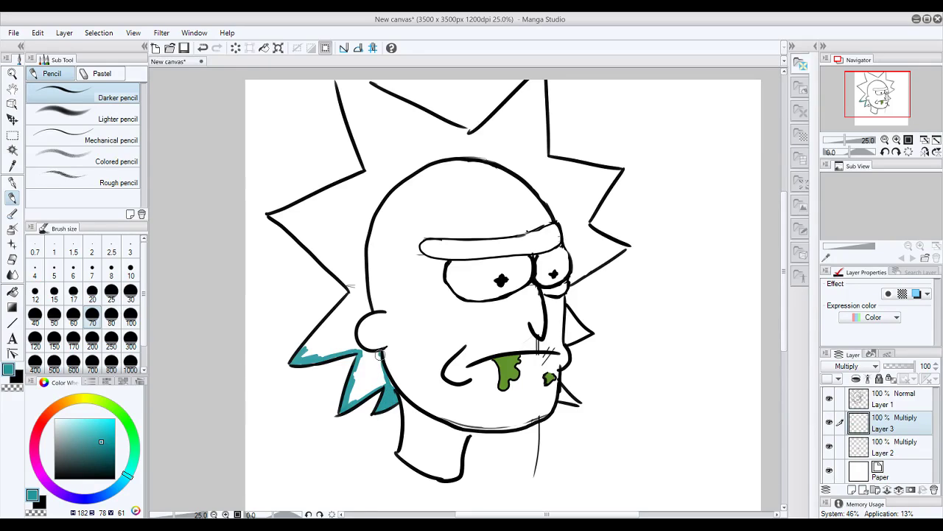
mouse_move(386, 374)
mouse_down()
mouse_move(366, 393)
mouse_move(356, 390)
mouse_move(374, 374)
mouse_move(350, 386)
mouse_move(366, 358)
mouse_move(375, 376)
mouse_up()
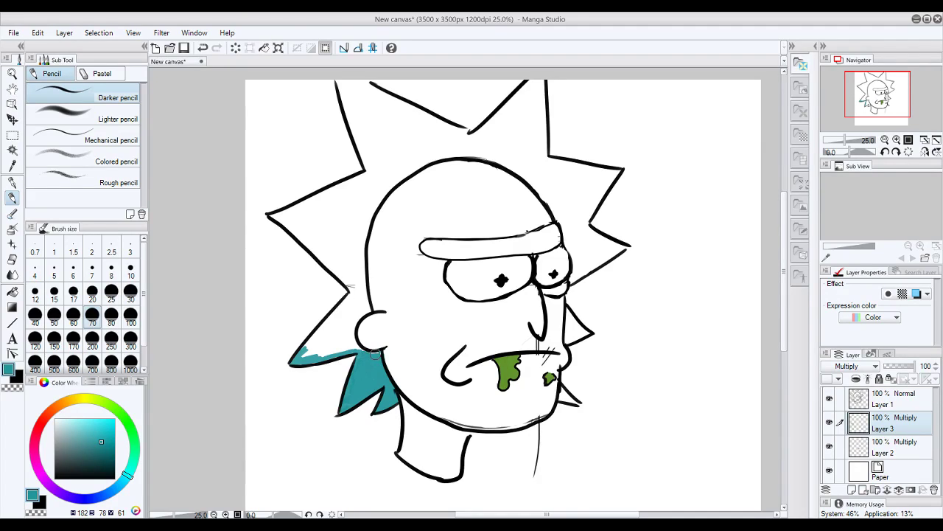
mouse_move(360, 352)
mouse_down()
mouse_move(352, 324)
mouse_move(375, 351)
mouse_move(356, 344)
mouse_move(353, 328)
mouse_move(371, 310)
mouse_move(344, 349)
mouse_move(352, 346)
mouse_move(310, 354)
mouse_move(316, 329)
mouse_up()
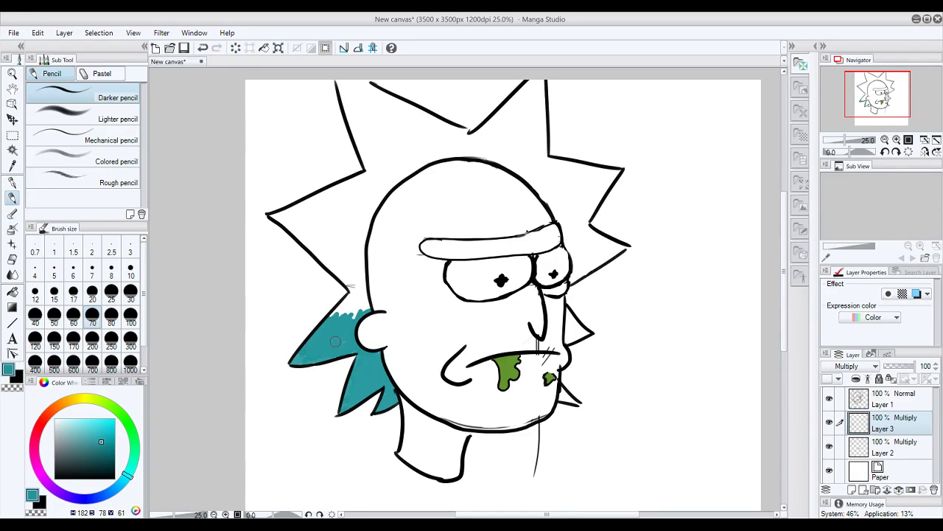
mouse_move(331, 317)
mouse_down()
mouse_move(356, 294)
mouse_move(351, 318)
mouse_move(362, 295)
mouse_move(368, 307)
mouse_move(360, 237)
mouse_up()
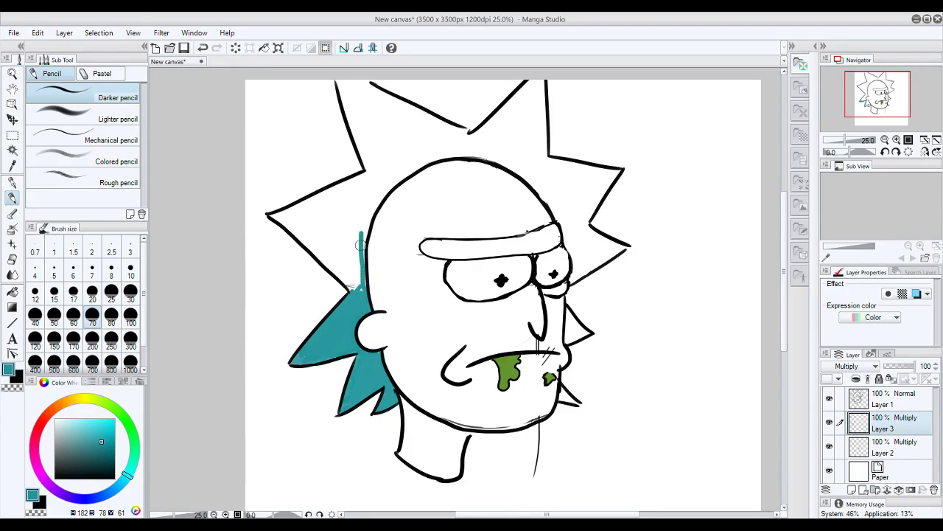
- Paint a teal band along the back and top of the skull and fill the large hair spike behind the head
mouse_move(360, 289)
mouse_down()
mouse_move(365, 215)
mouse_move(360, 288)
mouse_move(359, 274)
mouse_move(352, 286)
mouse_move(347, 274)
mouse_move(386, 190)
mouse_move(394, 181)
mouse_move(364, 221)
mouse_move(427, 161)
mouse_move(421, 166)
mouse_move(462, 154)
mouse_move(415, 158)
mouse_move(367, 196)
mouse_move(337, 250)
mouse_move(403, 168)
mouse_move(425, 159)
mouse_move(355, 223)
mouse_move(342, 269)
mouse_move(338, 254)
mouse_move(335, 263)
mouse_move(343, 285)
mouse_move(274, 216)
mouse_up()
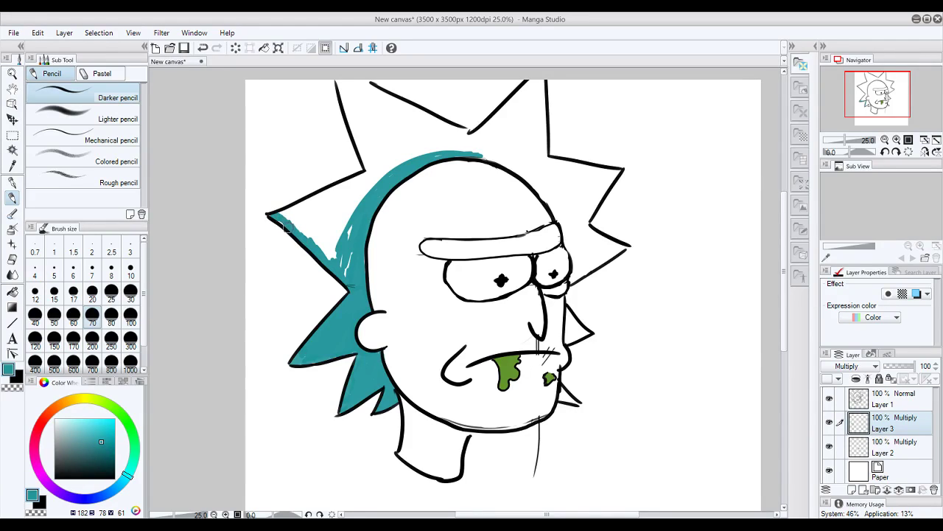
mouse_move(277, 222)
mouse_down()
mouse_move(314, 193)
mouse_move(290, 203)
mouse_move(281, 212)
mouse_move(361, 173)
mouse_move(366, 184)
mouse_move(341, 243)
mouse_up()
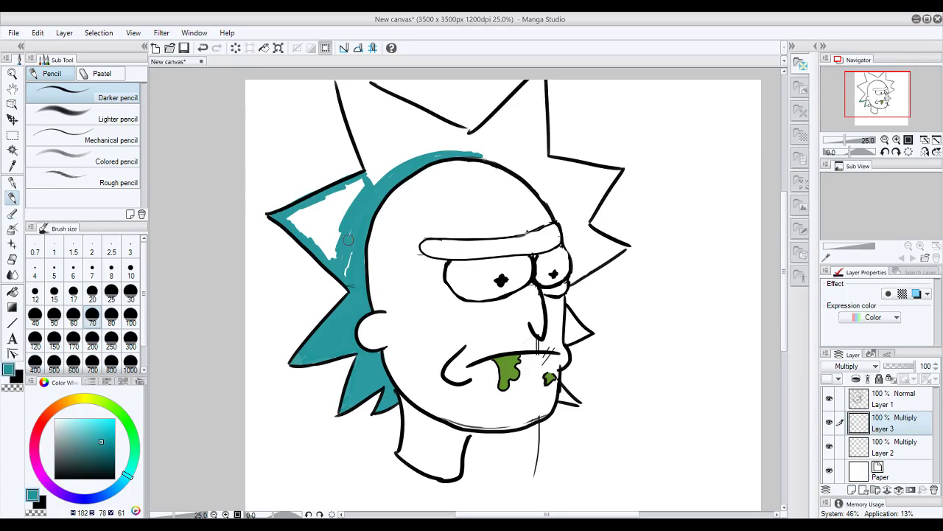
mouse_move(357, 247)
mouse_down()
mouse_move(339, 234)
mouse_move(324, 265)
mouse_move(324, 227)
mouse_move(292, 219)
mouse_move(336, 221)
mouse_move(303, 218)
mouse_move(330, 195)
mouse_move(348, 199)
mouse_move(357, 177)
mouse_up()
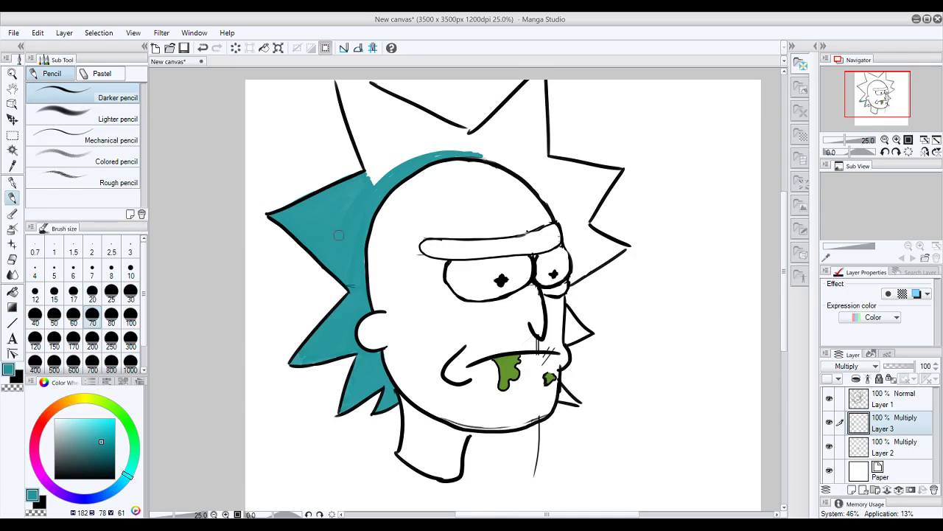
- Fill the tall hair spike above the back of the head with teal, covering the white gaps above the skull
mouse_move(373, 183)
mouse_down()
mouse_move(361, 271)
mouse_move(390, 153)
mouse_move(362, 178)
mouse_move(375, 153)
mouse_move(354, 137)
mouse_move(357, 125)
mouse_move(371, 122)
mouse_move(376, 147)
mouse_move(382, 127)
mouse_move(398, 139)
mouse_move(400, 161)
mouse_move(415, 144)
mouse_up()
mouse_move(387, 157)
mouse_down()
mouse_move(420, 135)
mouse_move(383, 121)
mouse_move(352, 124)
mouse_move(384, 127)
mouse_move(368, 131)
mouse_move(341, 83)
mouse_up()
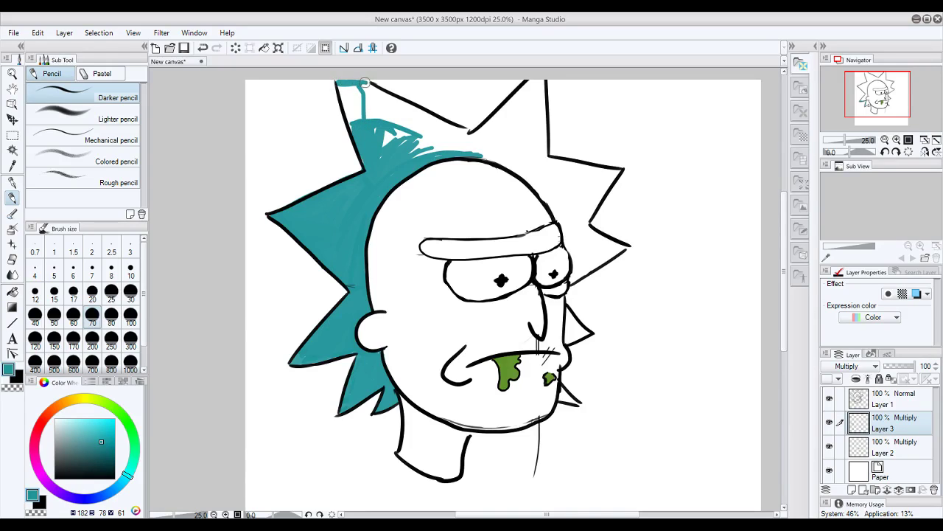
mouse_move(336, 81)
mouse_down()
mouse_move(347, 105)
mouse_move(343, 87)
mouse_move(353, 116)
mouse_move(362, 88)
mouse_move(362, 113)
mouse_move(347, 85)
mouse_move(362, 128)
mouse_move(371, 94)
mouse_move(362, 85)
mouse_move(364, 96)
mouse_move(373, 89)
mouse_move(369, 101)
mouse_move(375, 91)
mouse_move(362, 93)
mouse_move(372, 92)
mouse_move(368, 118)
mouse_move(383, 96)
mouse_move(376, 122)
mouse_move(397, 102)
mouse_move(391, 121)
mouse_move(412, 107)
mouse_move(404, 125)
mouse_move(423, 116)
mouse_move(423, 133)
mouse_move(440, 117)
mouse_move(409, 105)
mouse_move(424, 119)
mouse_move(378, 89)
mouse_move(396, 105)
mouse_up()
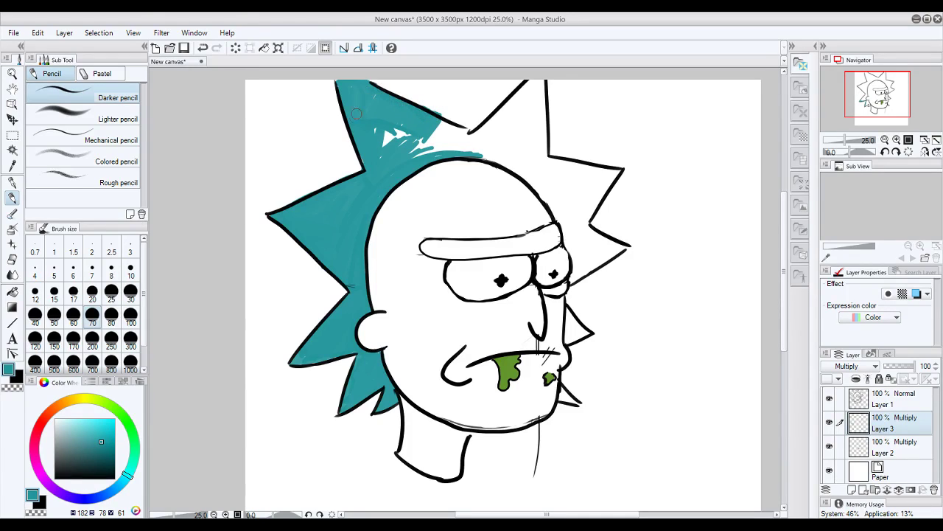
mouse_move(375, 152)
mouse_down()
mouse_move(407, 121)
mouse_move(392, 149)
mouse_move(400, 151)
mouse_move(414, 126)
mouse_move(415, 149)
mouse_move(439, 132)
mouse_move(407, 162)
mouse_move(443, 150)
mouse_up()
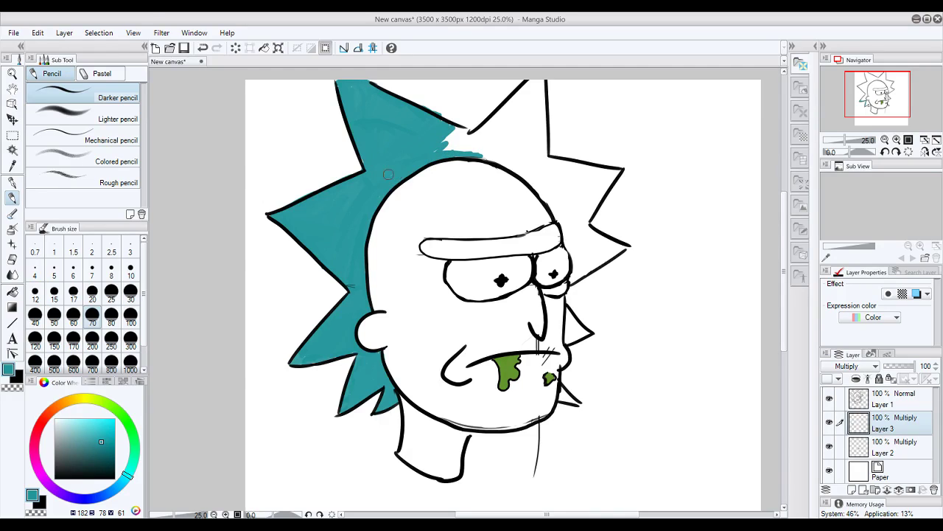
- Fill the tall hair spike above the forehead with teal and extend the colour down the forehead's outer edge
mouse_move(414, 156)
mouse_down()
mouse_move(454, 135)
mouse_move(451, 147)
mouse_move(459, 127)
mouse_move(480, 131)
mouse_move(529, 86)
mouse_move(508, 101)
mouse_move(541, 86)
mouse_move(501, 122)
mouse_move(524, 94)
mouse_up()
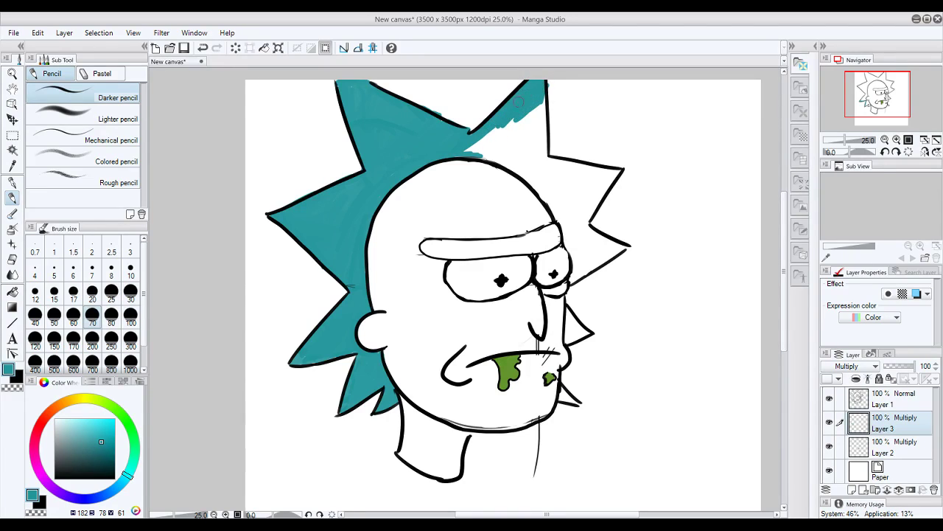
drag(474, 140, 546, 198)
mouse_move(510, 168)
mouse_down()
mouse_move(501, 131)
mouse_move(550, 108)
mouse_move(489, 149)
mouse_move(538, 107)
mouse_move(540, 165)
mouse_move(522, 152)
mouse_move(532, 121)
mouse_move(505, 162)
mouse_move(537, 169)
mouse_up()
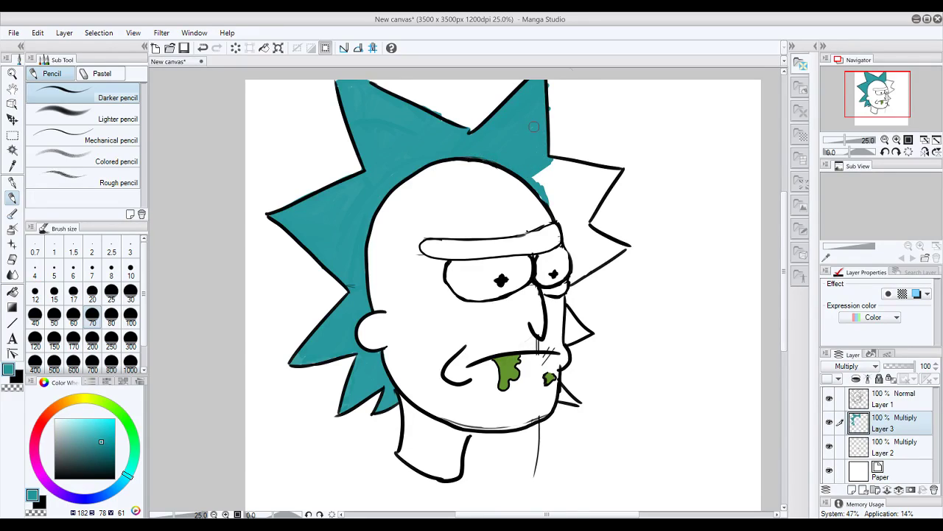
- Fill the two small spikes in front of the face and the remaining hair spikes beside the forehead and far eye with teal
mouse_move(570, 317)
mouse_down()
mouse_move(566, 336)
mouse_move(589, 330)
mouse_move(575, 325)
mouse_move(582, 335)
mouse_up()
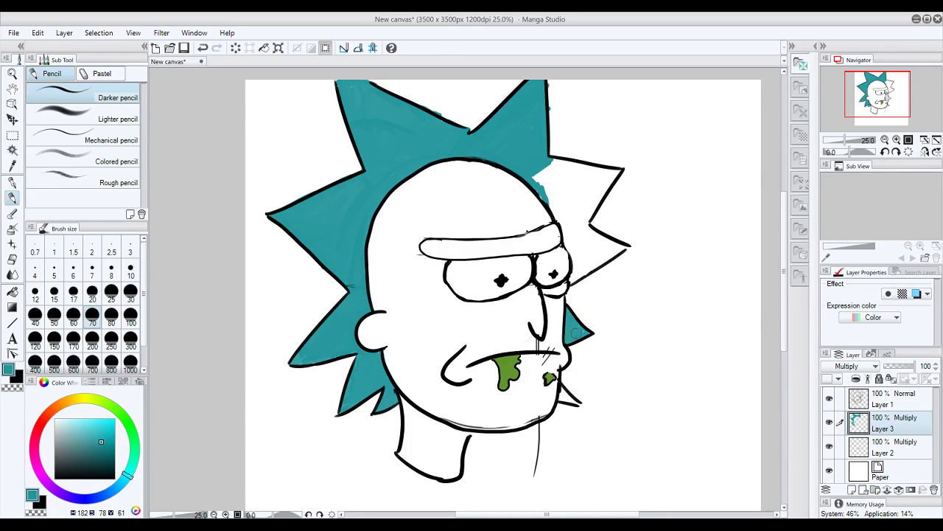
drag(575, 403, 559, 395)
mouse_move(571, 278)
mouse_down()
mouse_move(574, 255)
mouse_move(546, 194)
mouse_up()
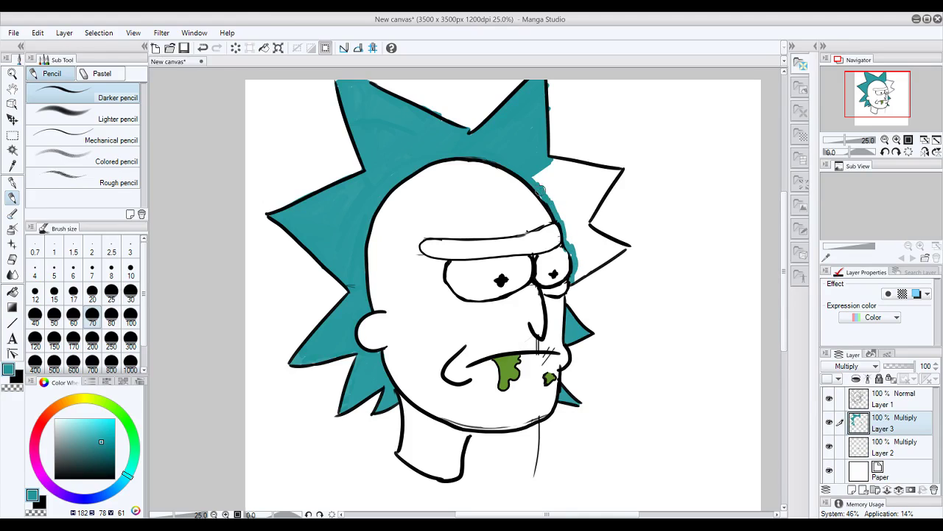
mouse_move(547, 163)
mouse_down()
mouse_move(620, 171)
mouse_move(586, 221)
mouse_move(609, 239)
mouse_move(606, 248)
mouse_move(623, 251)
mouse_move(569, 282)
mouse_move(586, 263)
mouse_move(569, 264)
mouse_move(589, 243)
mouse_move(578, 248)
mouse_move(585, 235)
mouse_move(574, 244)
mouse_move(582, 220)
mouse_move(566, 236)
mouse_move(586, 199)
mouse_move(572, 211)
mouse_move(561, 203)
mouse_move(565, 216)
mouse_move(550, 175)
mouse_move(563, 171)
mouse_move(577, 204)
mouse_move(605, 176)
mouse_move(565, 175)
mouse_up()
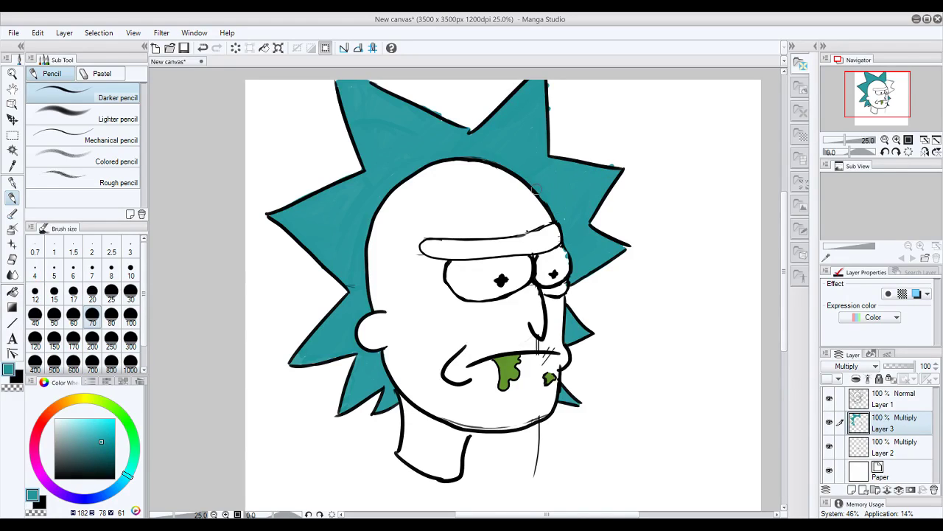
drag(583, 208, 598, 197)
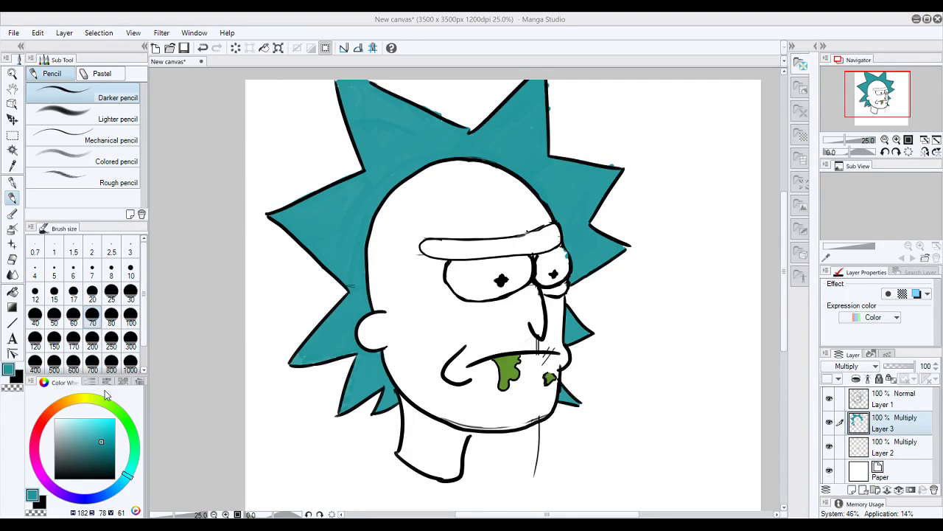
- Try a golden yellow skin tone with hue 46, saturation 85 and value 93 on the side of the forehead and undo it
click(47, 413)
mouse_move(47, 413)
mouse_down()
mouse_move(70, 398)
mouse_move(107, 400)
mouse_move(76, 398)
mouse_up()
click(110, 421)
drag(112, 424, 103, 432)
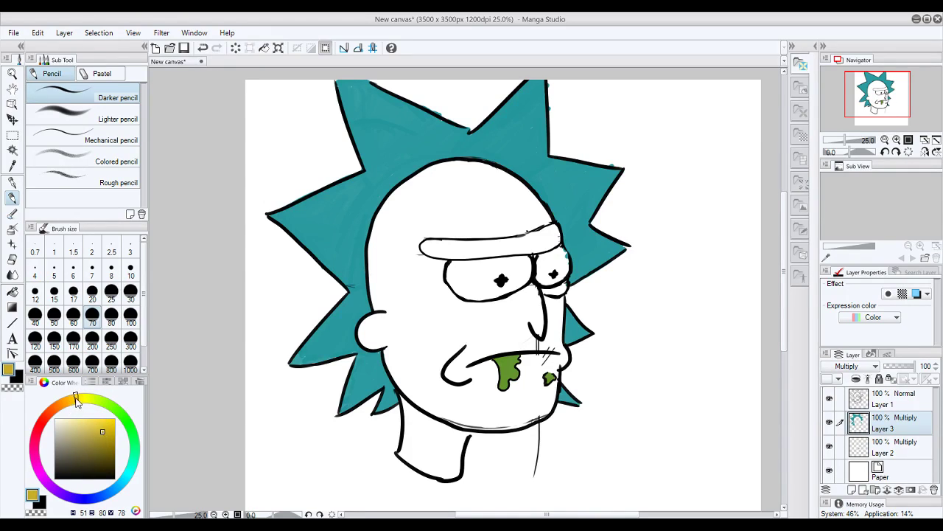
mouse_move(75, 399)
mouse_down()
mouse_move(65, 402)
mouse_move(113, 401)
mouse_move(73, 400)
mouse_move(68, 422)
mouse_move(74, 415)
mouse_up()
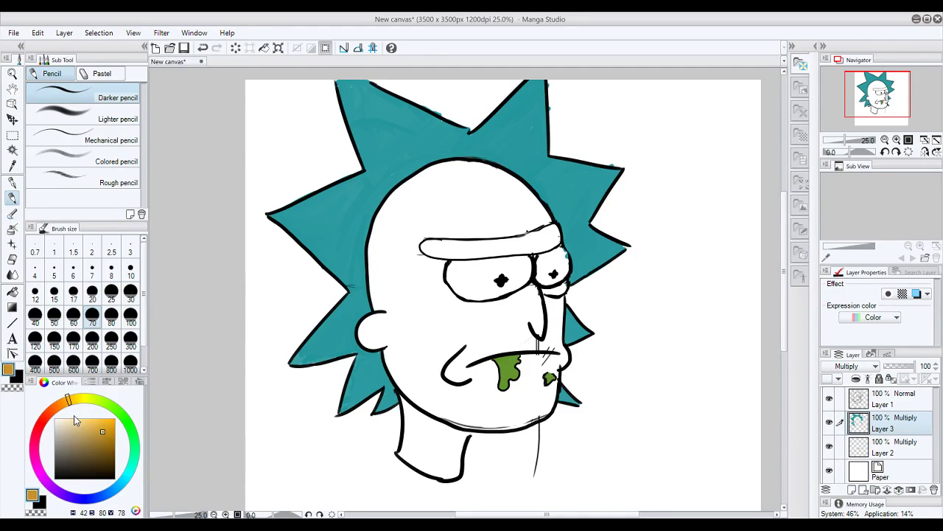
click(105, 423)
drag(419, 224, 390, 262)
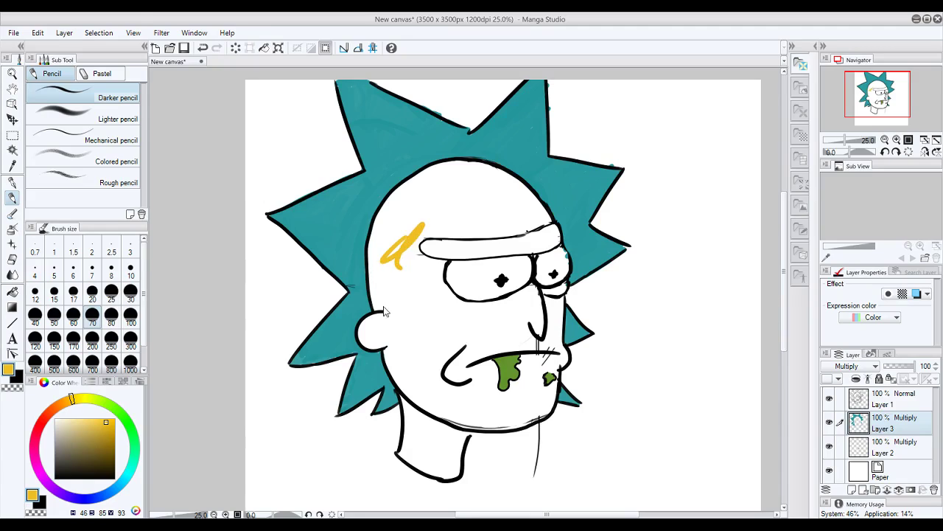
key(ctrl+z)
- Test more yellow skin tones on the side of the face, including hue 45, saturation 98 and value 100, and undo the strokes
click(98, 443)
drag(405, 221, 378, 305)
key(ctrl+z)
mouse_move(79, 405)
mouse_down()
mouse_move(118, 416)
mouse_move(85, 401)
mouse_move(111, 413)
mouse_move(76, 418)
mouse_move(75, 405)
mouse_move(46, 418)
mouse_move(76, 418)
mouse_up()
click(109, 426)
click(78, 402)
click(114, 418)
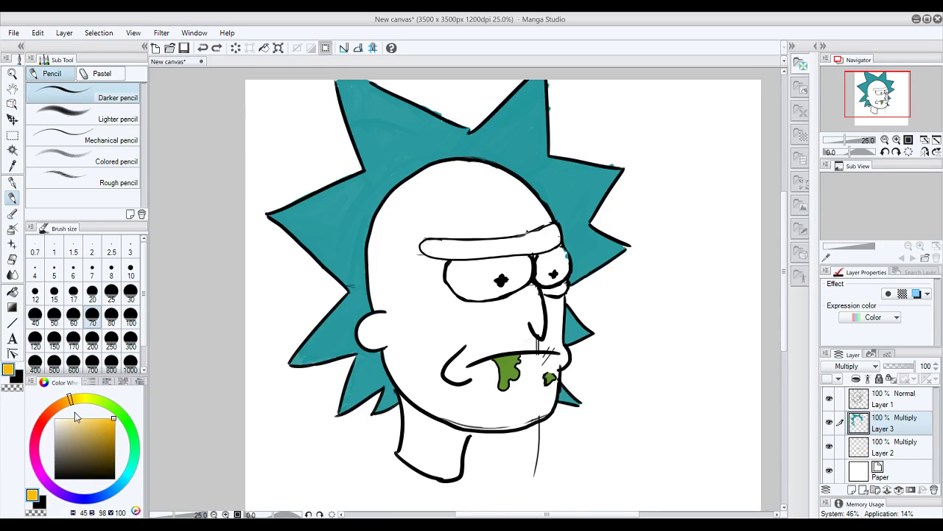
mouse_move(395, 242)
mouse_down()
mouse_move(414, 220)
mouse_move(422, 200)
mouse_move(388, 250)
mouse_up()
key(ctrl+z)
- Choose a muted ochre with hue 45, saturation 79 and value 79, and undo a test stroke below the eyebrow's end
mouse_move(72, 404)
mouse_down()
mouse_move(85, 402)
mouse_move(41, 472)
mouse_move(55, 488)
mouse_move(43, 462)
mouse_move(46, 433)
mouse_move(48, 447)
mouse_move(68, 417)
mouse_move(57, 426)
mouse_move(56, 452)
mouse_move(74, 413)
mouse_move(74, 421)
mouse_up()
mouse_move(410, 279)
mouse_down()
mouse_move(430, 265)
mouse_move(425, 258)
mouse_up()
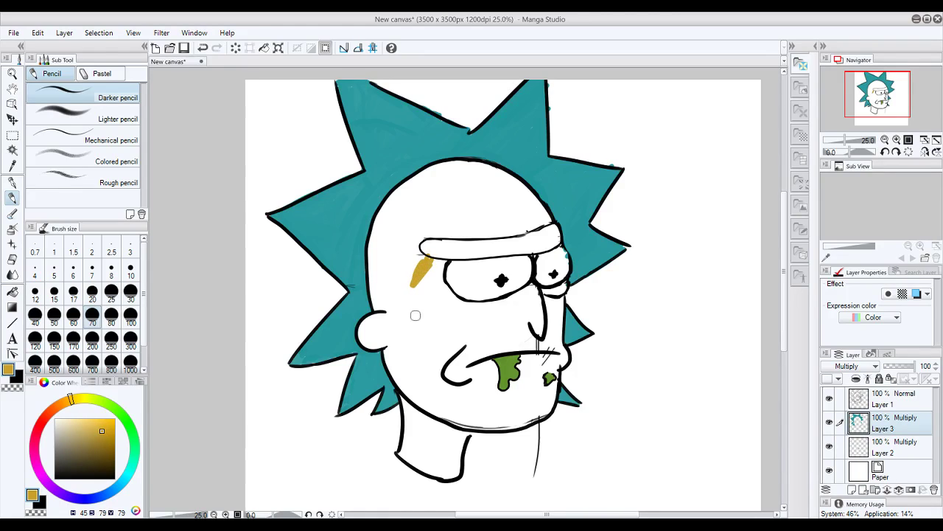
key(ctrl+z)
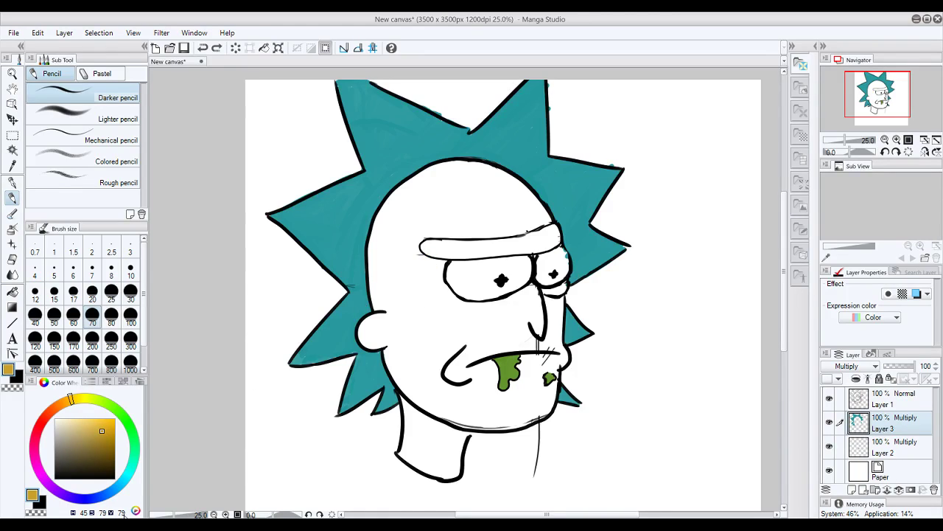